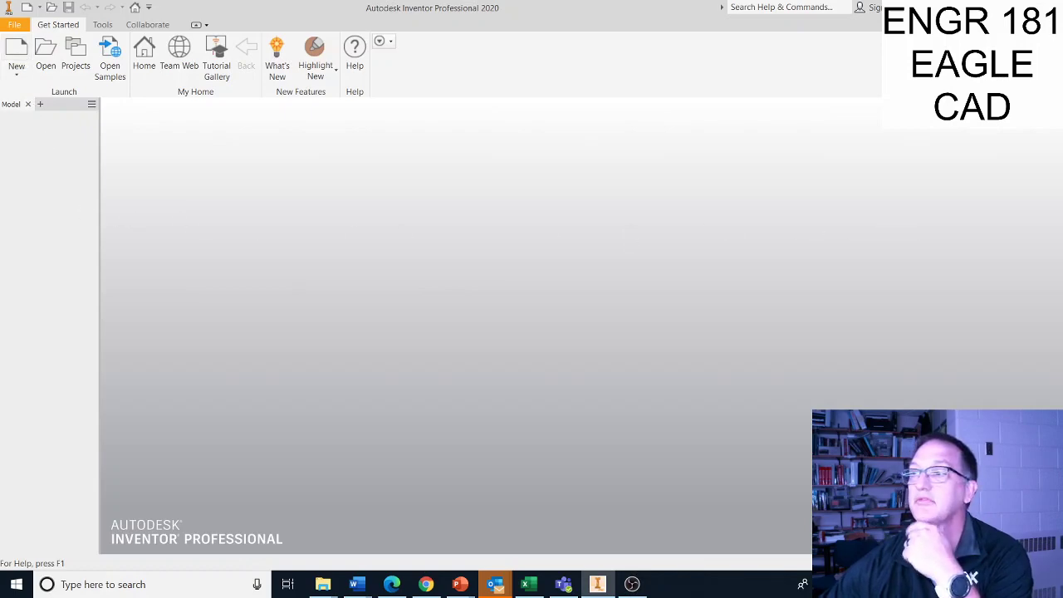
- Create a new part from the English Standard (in).ipt template
{"action": "key", "text": "ctrl+n"}
{"action": "left_click_drag", "start_coordinate": [786, 130], "coordinate": [752, 131]}
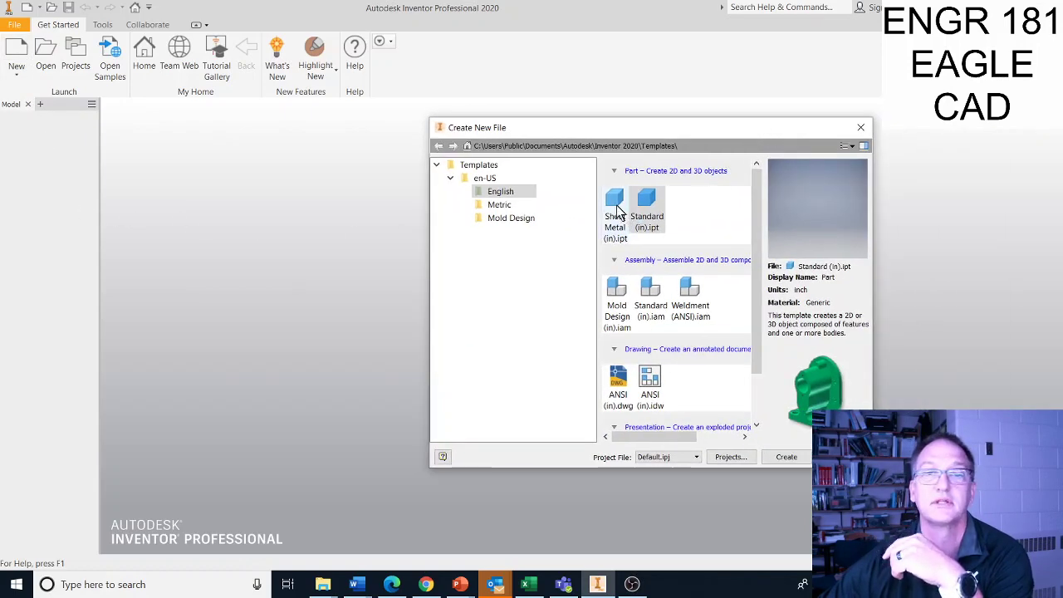
{"action": "left_click", "coordinate": [649, 203]}
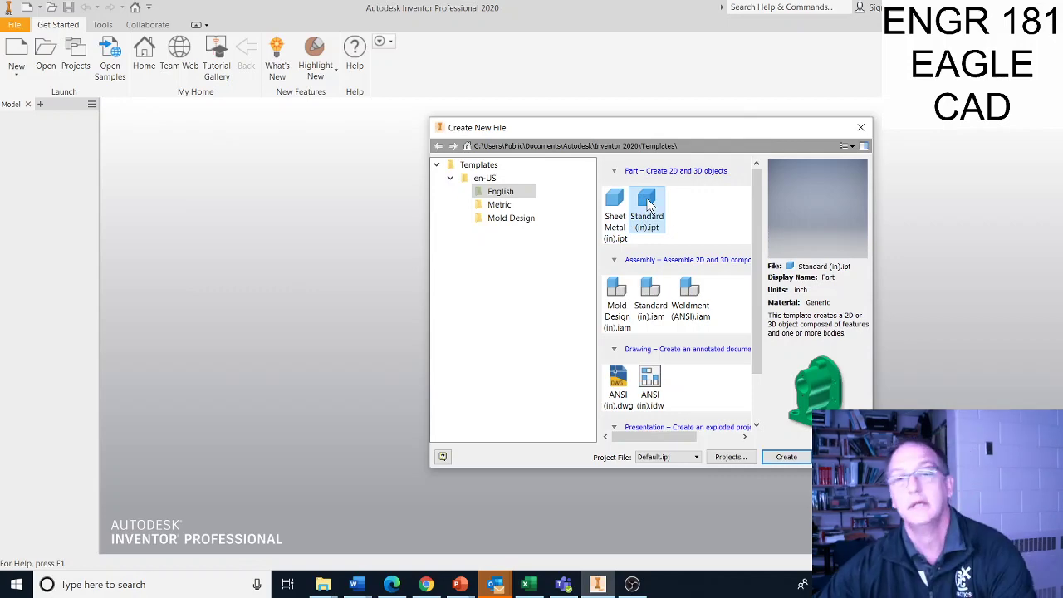
{"action": "double_click", "coordinate": [647, 201]}
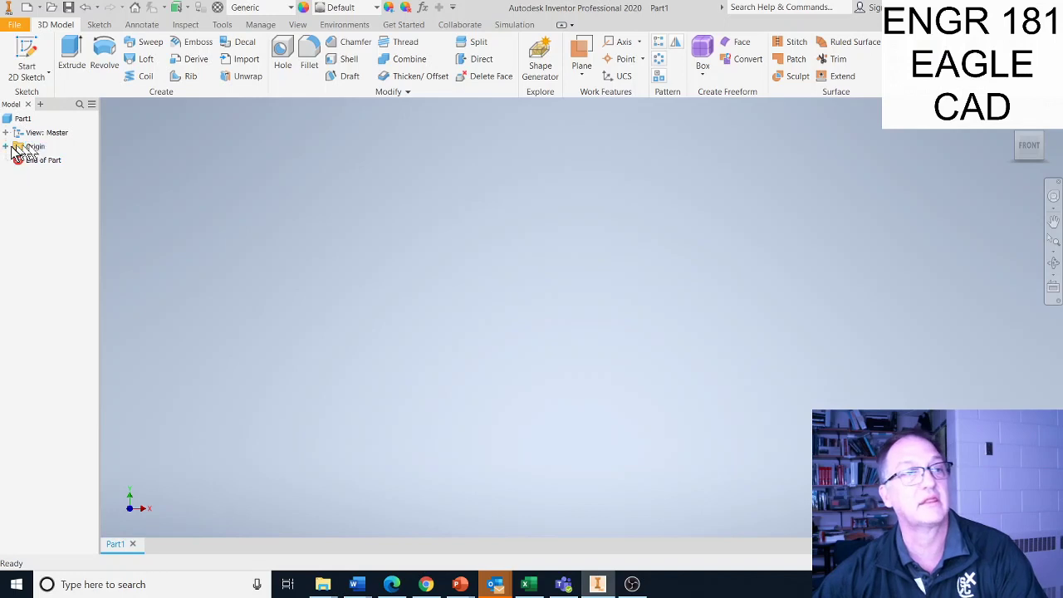
- Start a new 2D sketch on the XY Plane of the part's origin
{"action": "left_click", "coordinate": [6, 146]}
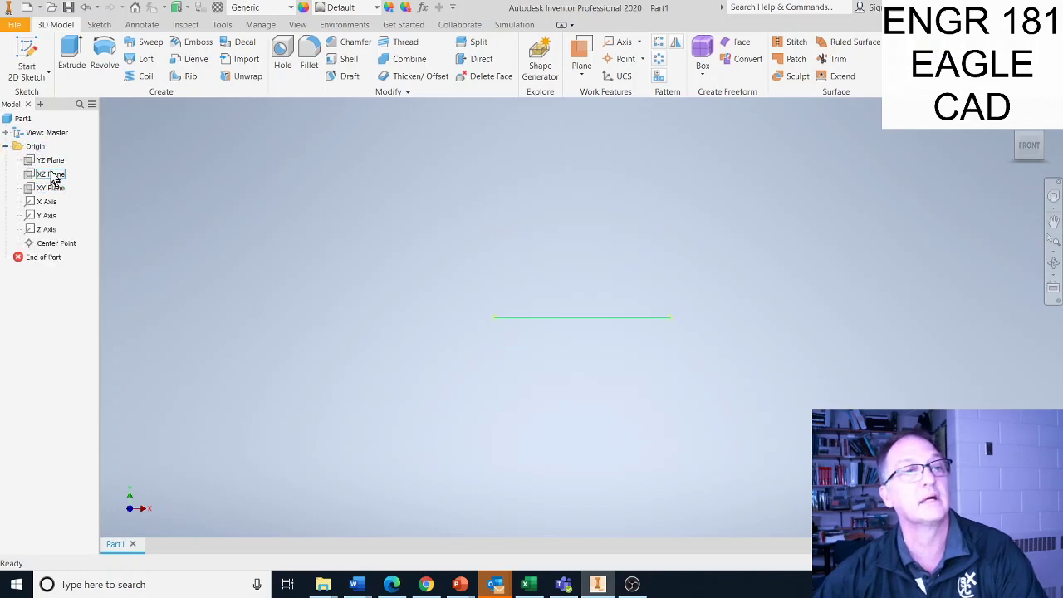
{"action": "left_click", "coordinate": [54, 189]}
{"action": "right_click", "coordinate": [56, 193]}
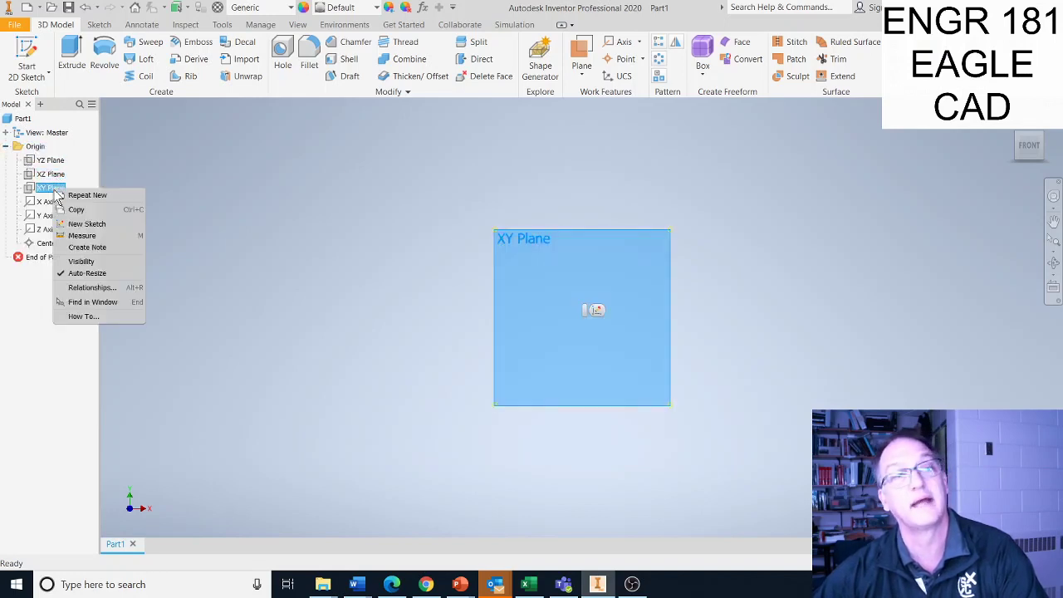
{"action": "left_click", "coordinate": [85, 225]}
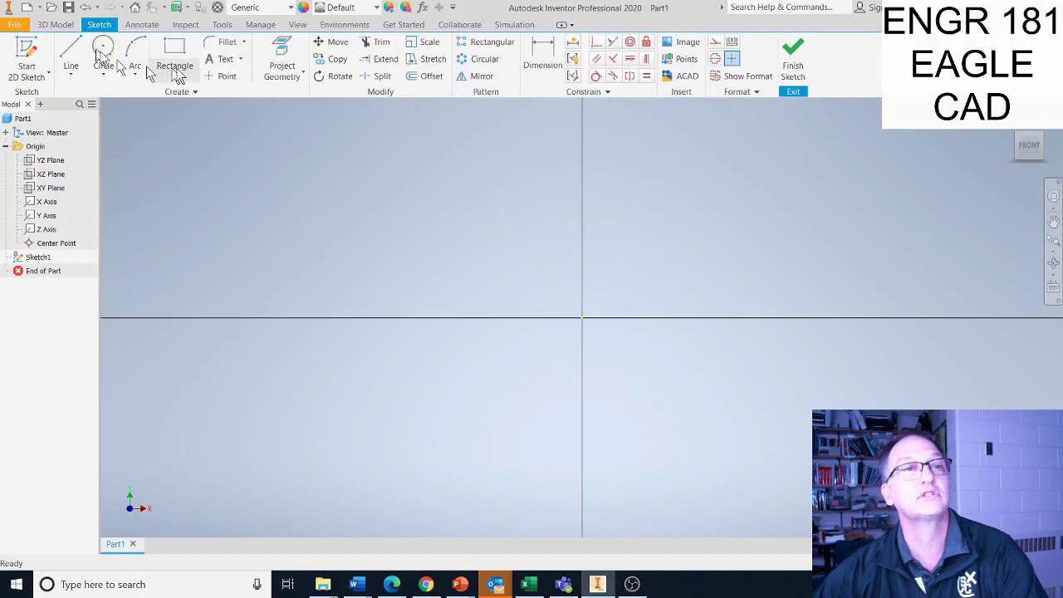
- Sketch a center-point circle about 1.21 in in diameter, centered on the origin
{"action": "left_click", "coordinate": [104, 52]}
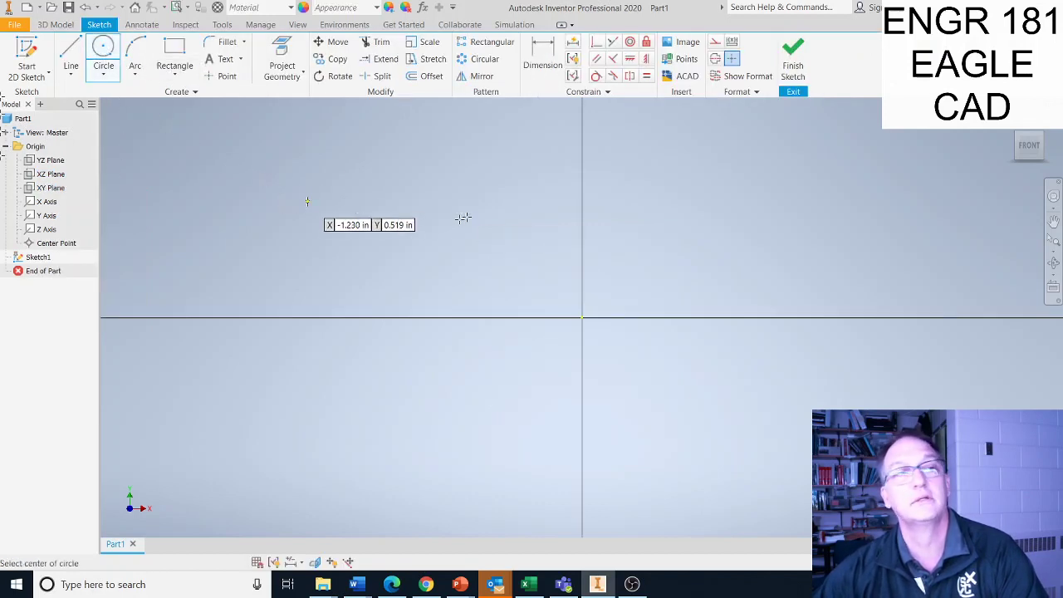
{"action": "left_click", "coordinate": [581, 317]}
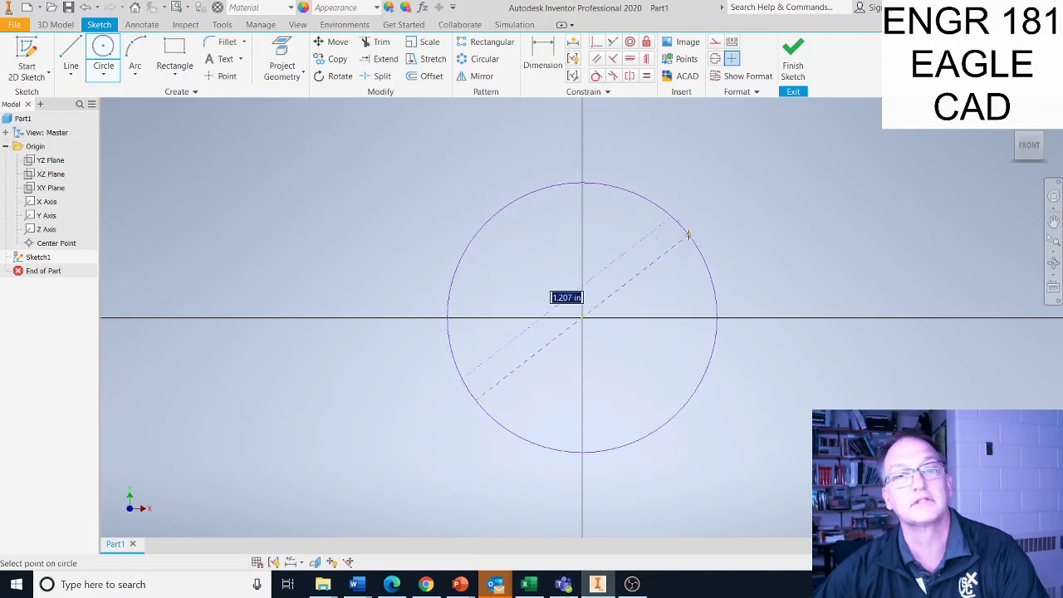
{"action": "left_click", "coordinate": [688, 233]}
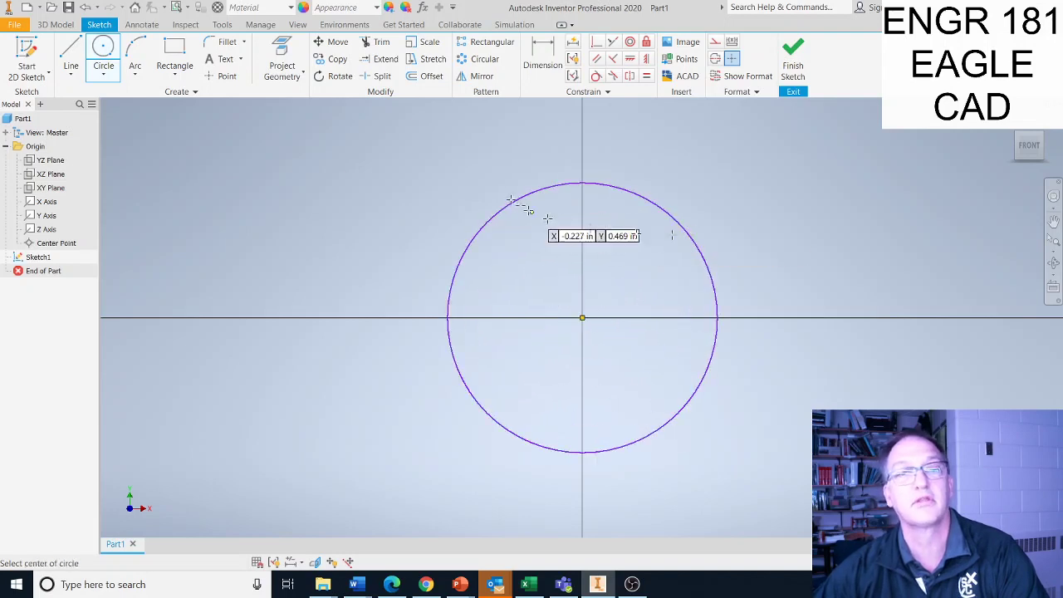
- Dimension the circle with a diameter of 2 in and finish the sketch
{"action": "left_click", "coordinate": [542, 60]}
{"action": "left_click", "coordinate": [689, 231]}
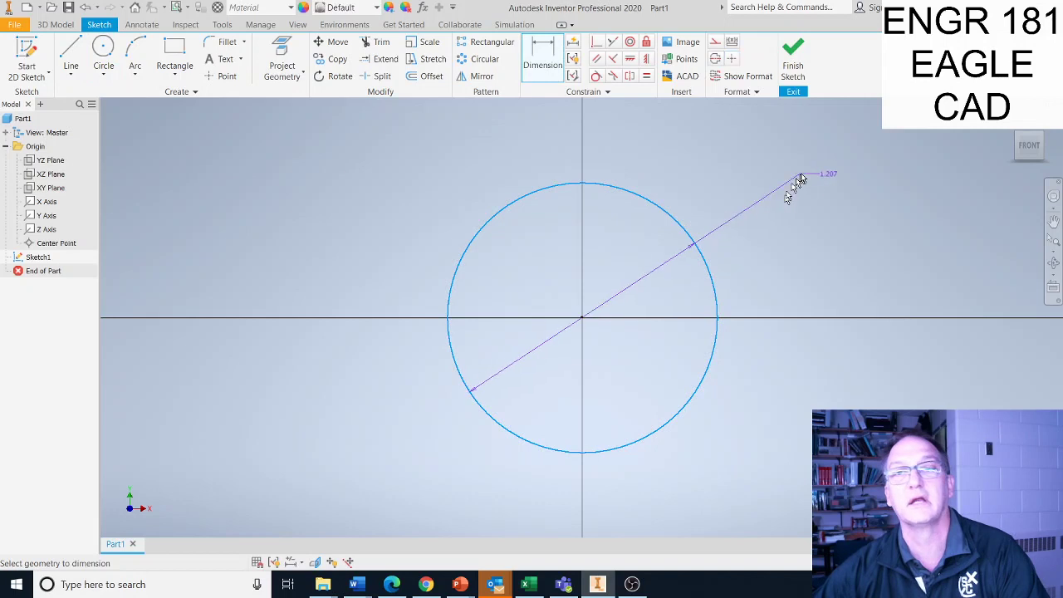
{"action": "left_click", "coordinate": [803, 176]}
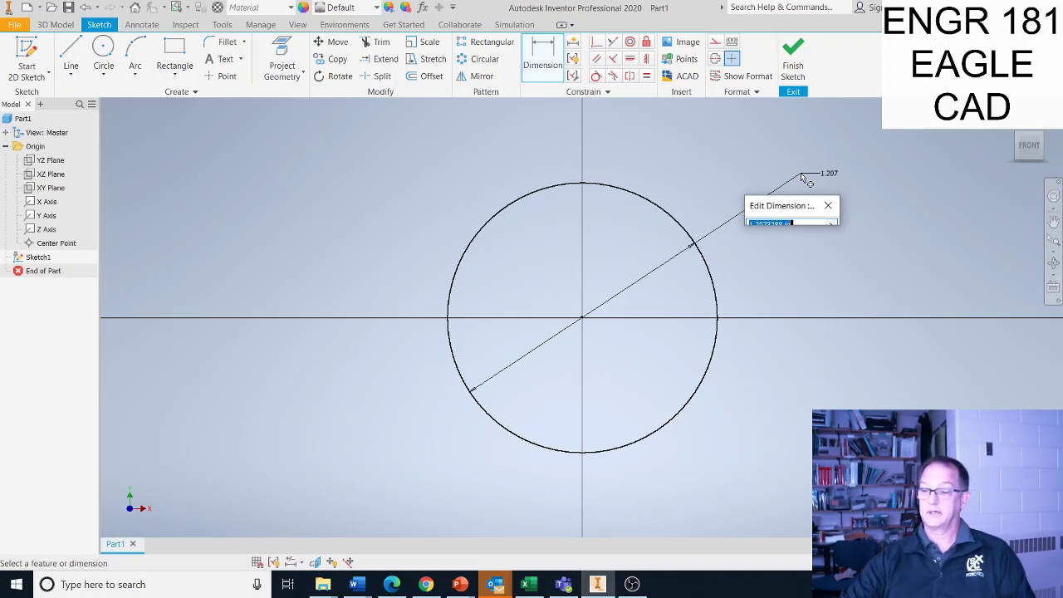
{"action": "type", "text": "2"}
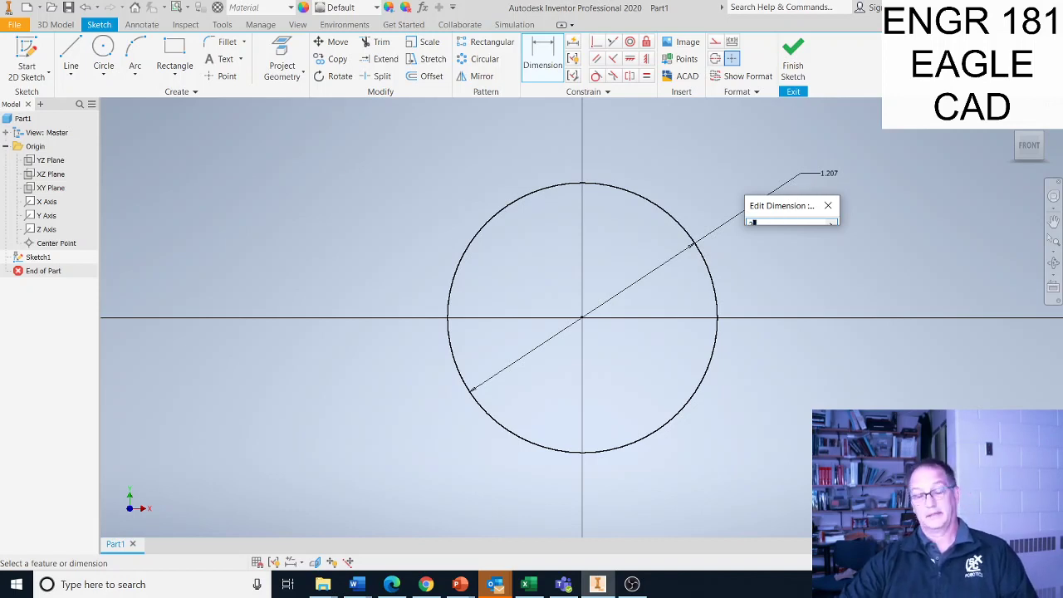
{"action": "key", "text": "Return"}
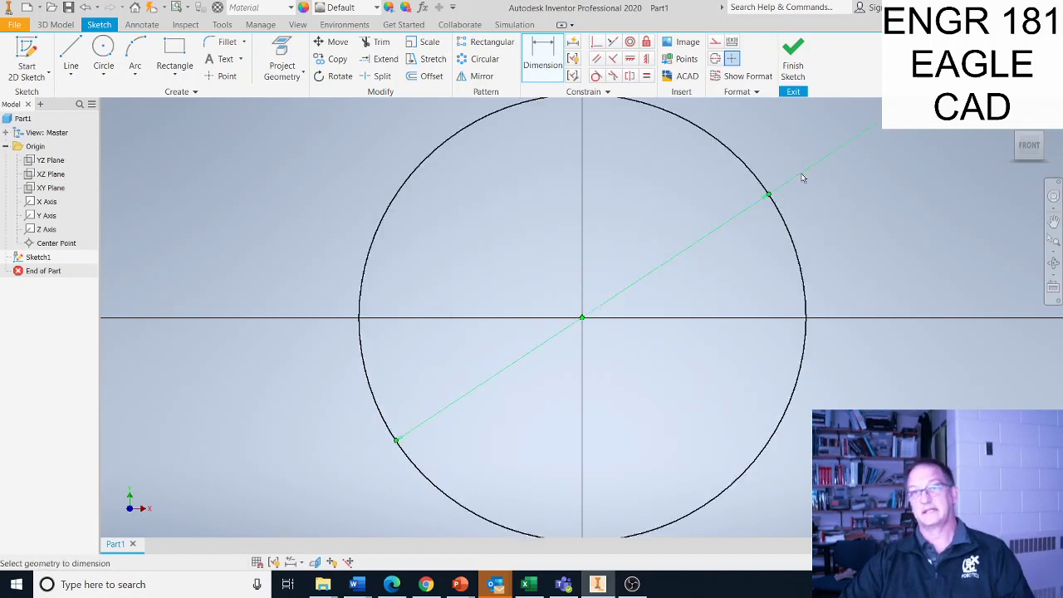
{"action": "scroll", "coordinate": [712, 270], "scroll_direction": "down", "scroll_amount": 2}
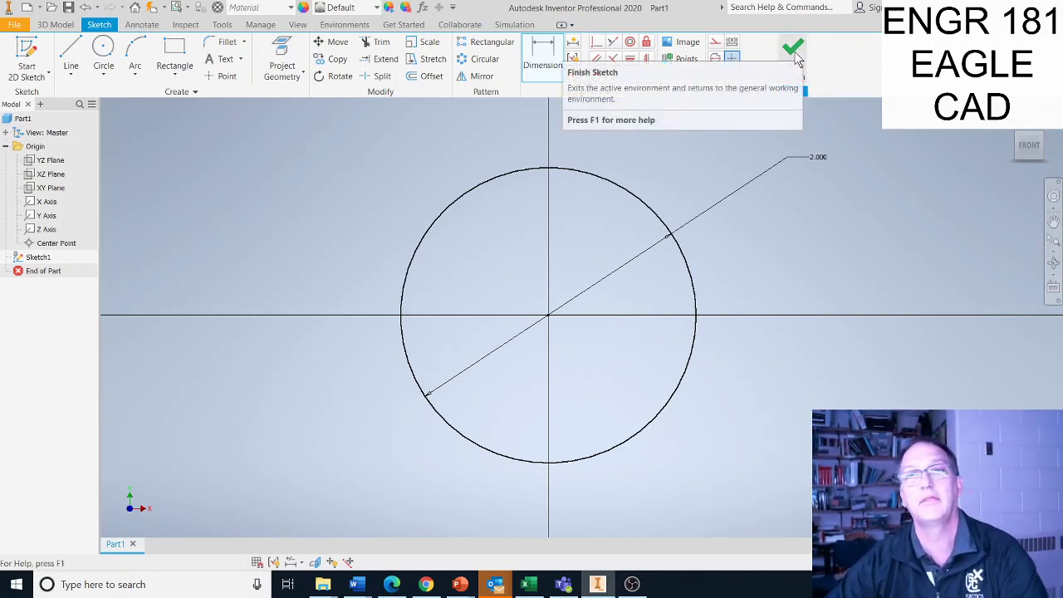
{"action": "left_click", "coordinate": [796, 58]}
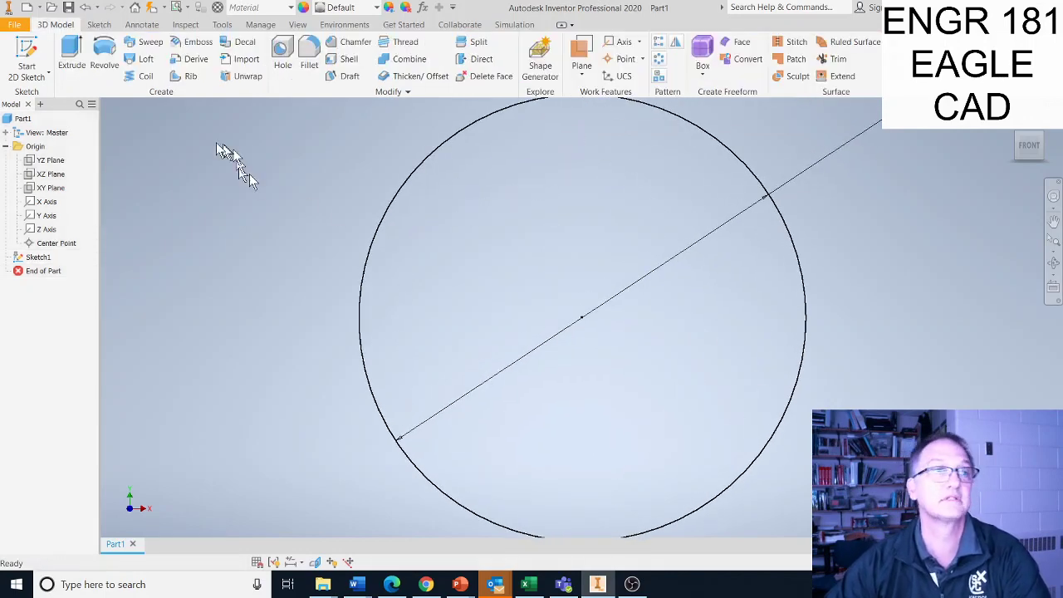
- Extrude the circular profile 10 in from the sketch plane in the default direction
{"action": "left_click", "coordinate": [71, 56]}
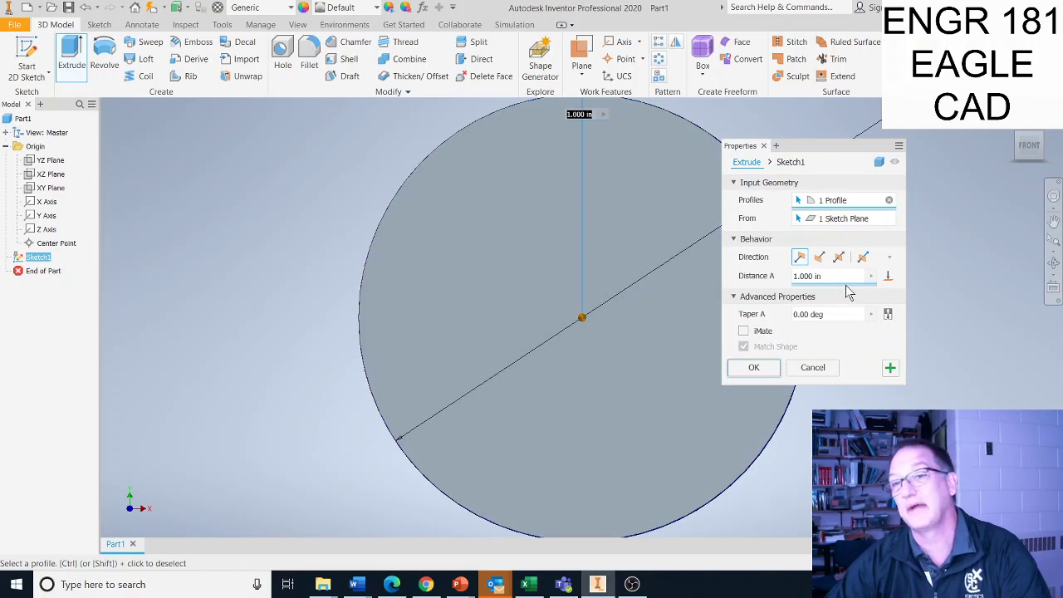
{"action": "left_click", "coordinate": [810, 277]}
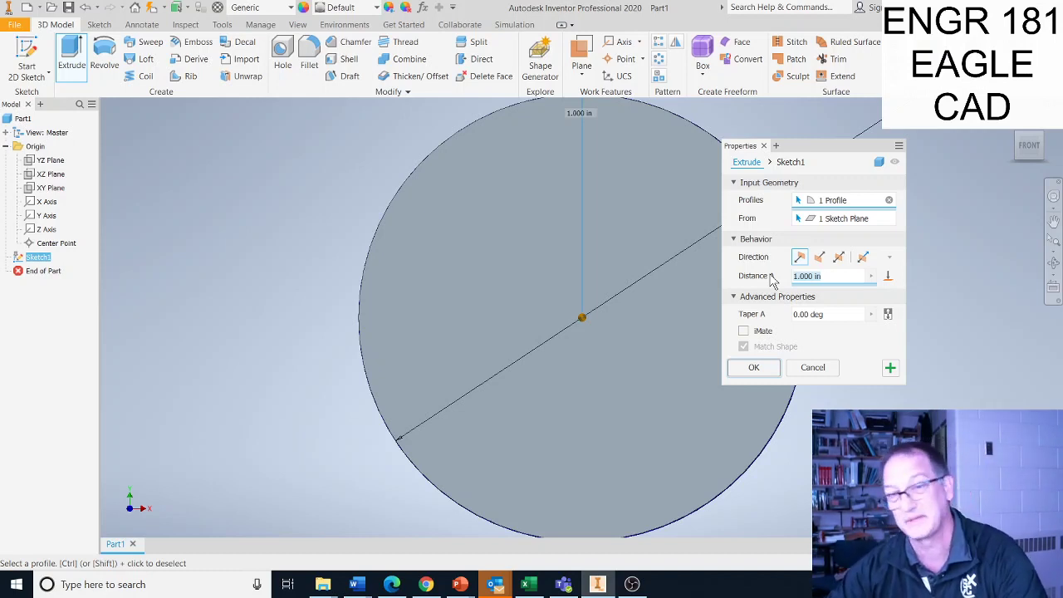
{"action": "type", "text": "10"}
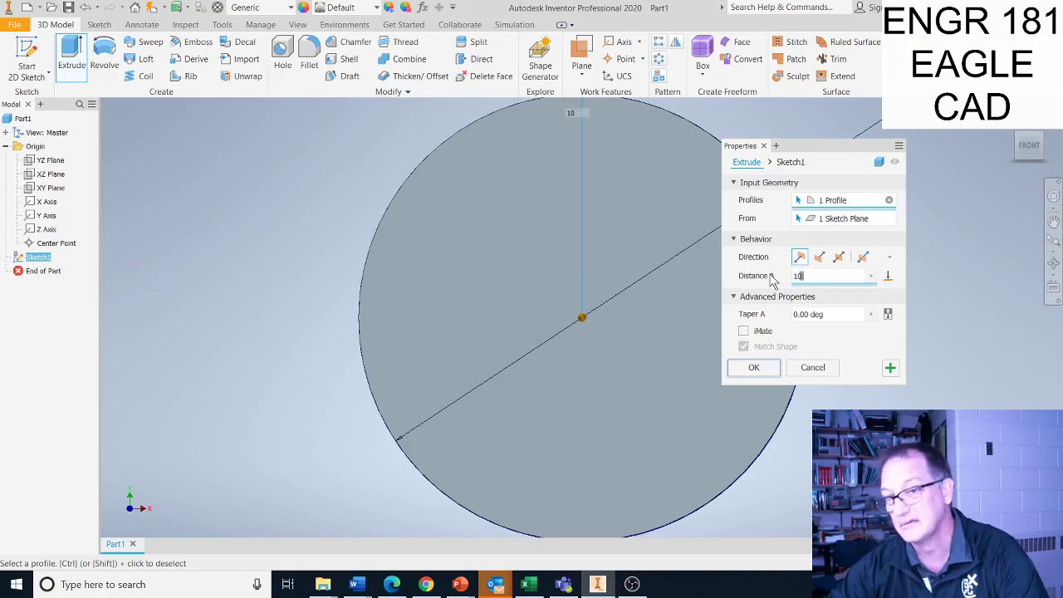
{"action": "scroll", "coordinate": [611, 370], "scroll_direction": "down", "scroll_amount": 5}
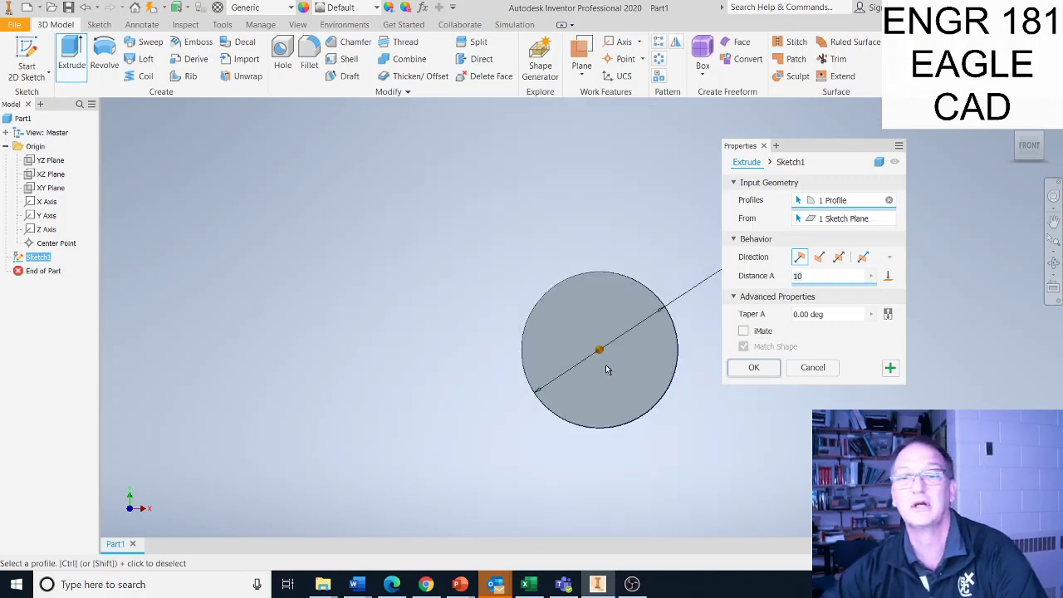
{"action": "left_click", "coordinate": [733, 371]}
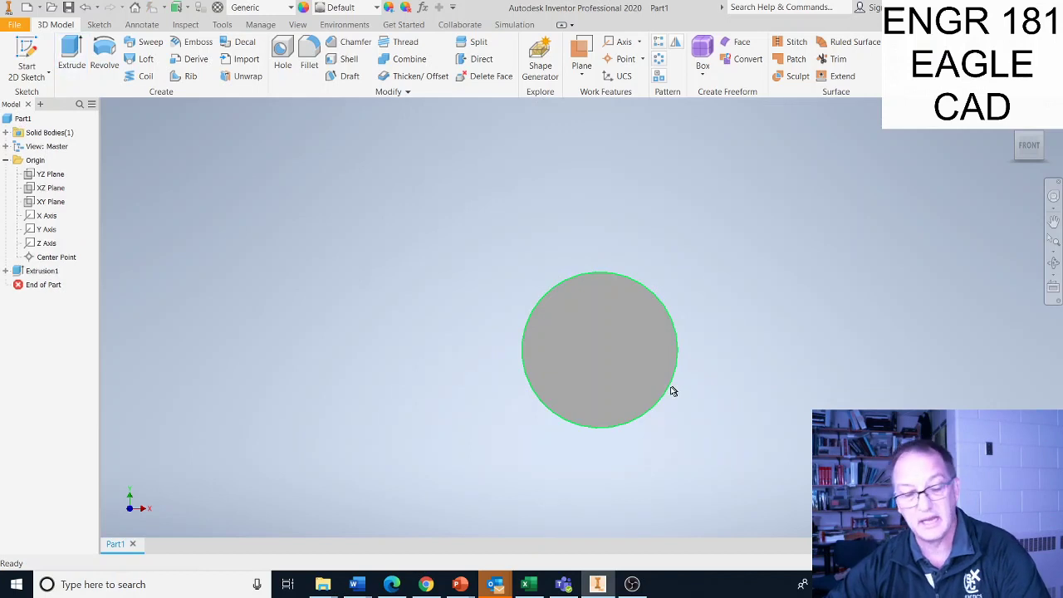
- Create a single-point Static Analysis study for the cylinder with the default contact settings
{"action": "middle_click_drag", "start_coordinate": [669, 386], "coordinate": [579, 493], "text": "shift"}
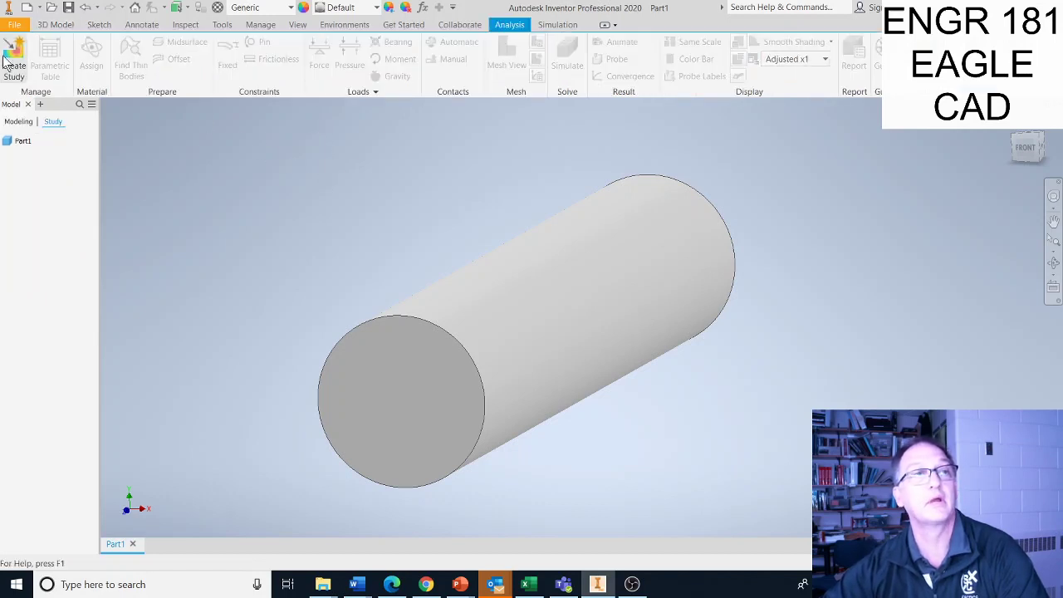
{"action": "left_click", "coordinate": [8, 65]}
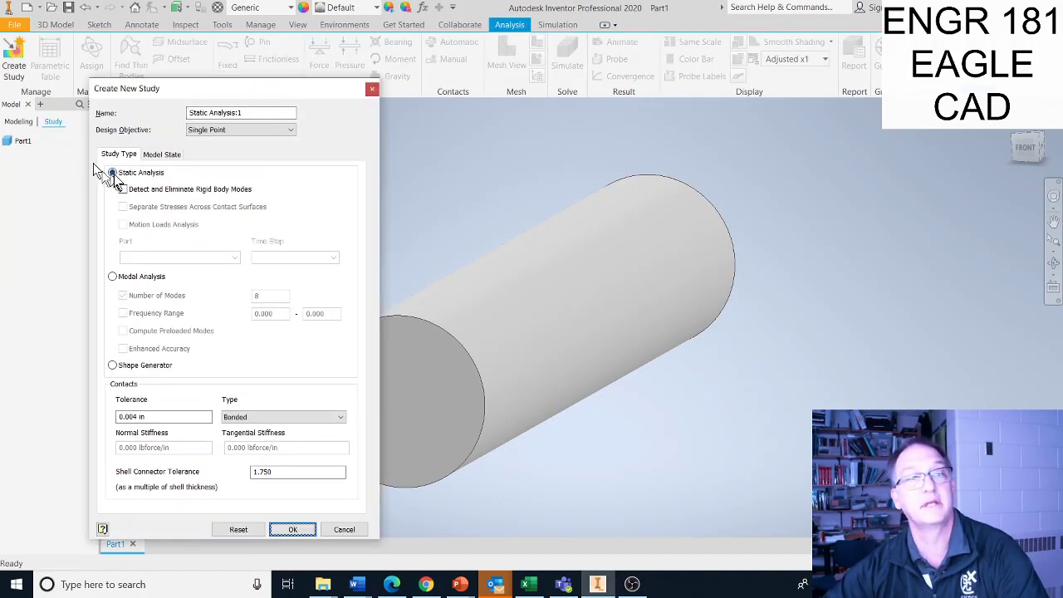
{"action": "left_click", "coordinate": [292, 530]}
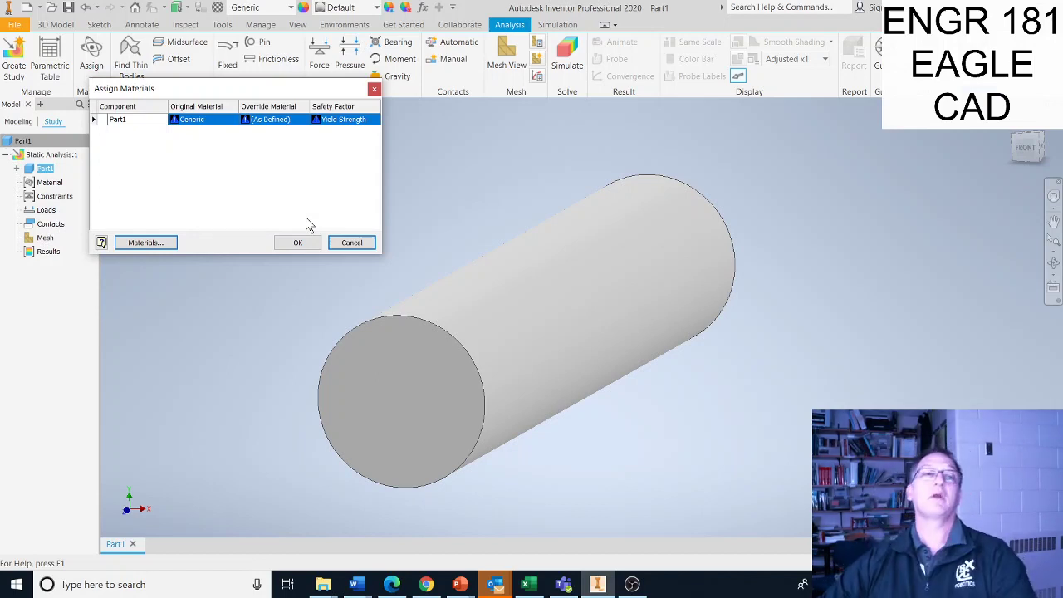
- Override the part's Generic material with Aluminum 6061-AHC in the study's material assignment
{"action": "left_click", "coordinate": [294, 117]}
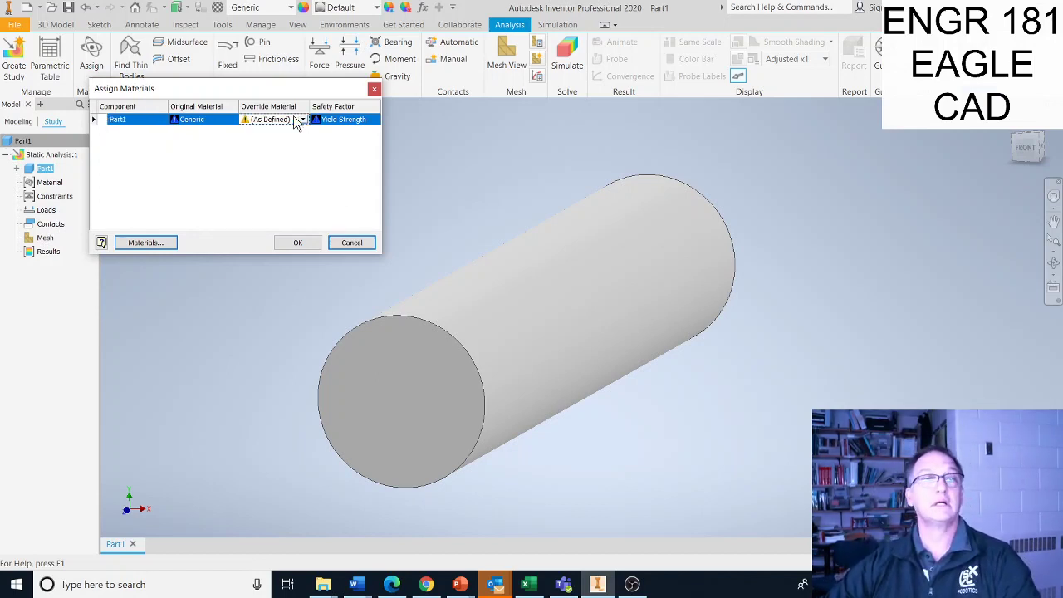
{"action": "left_click", "coordinate": [303, 118]}
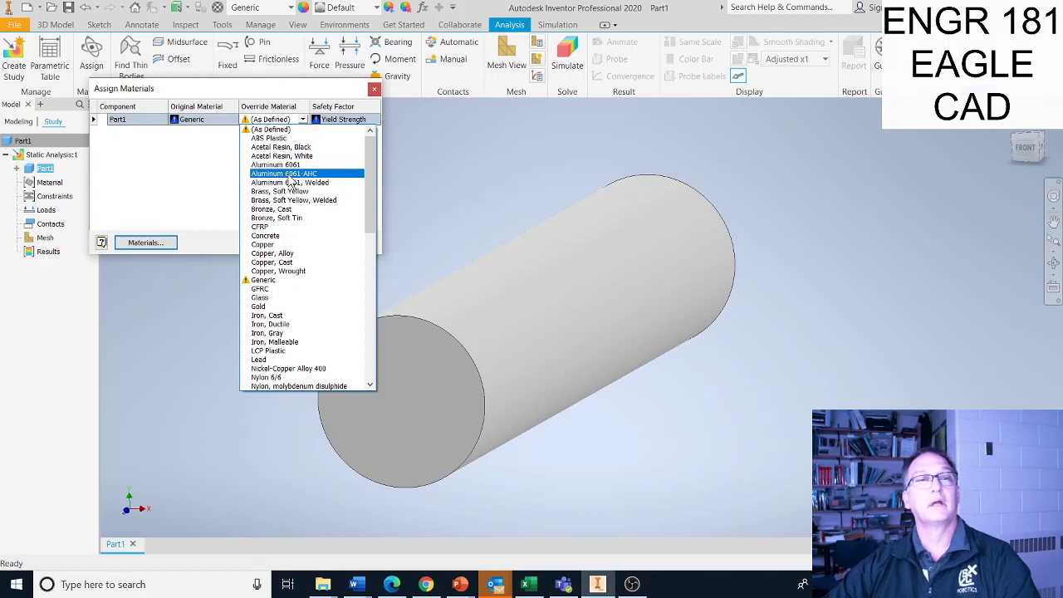
{"action": "left_click", "coordinate": [289, 184]}
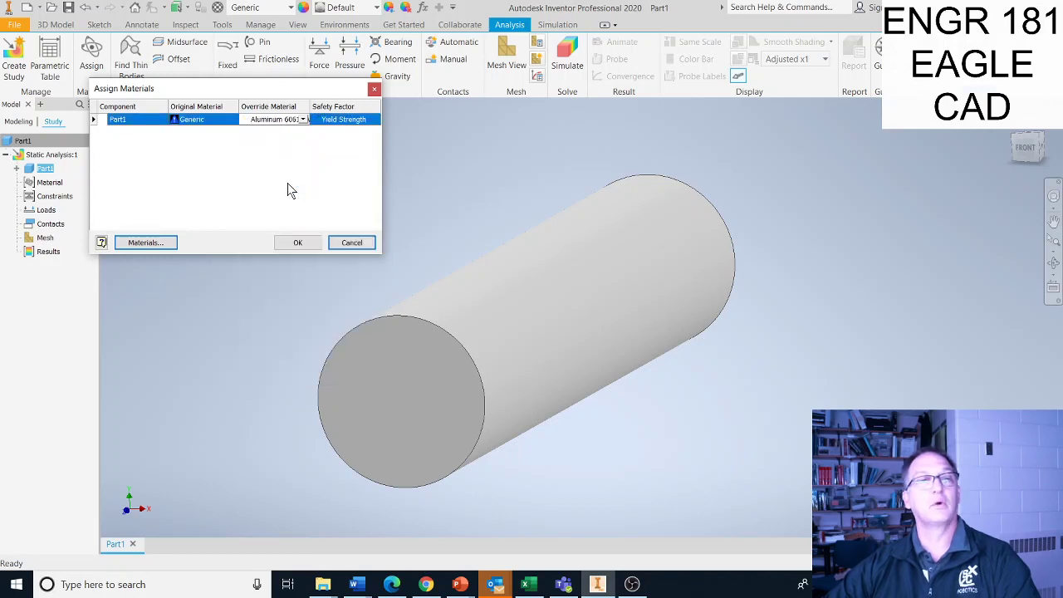
{"action": "left_click", "coordinate": [304, 122]}
{"action": "scroll", "coordinate": [305, 257], "scroll_direction": "up", "scroll_amount": 2}
{"action": "scroll", "coordinate": [305, 257], "scroll_direction": "up", "scroll_amount": 1}
{"action": "left_click", "coordinate": [287, 174]}
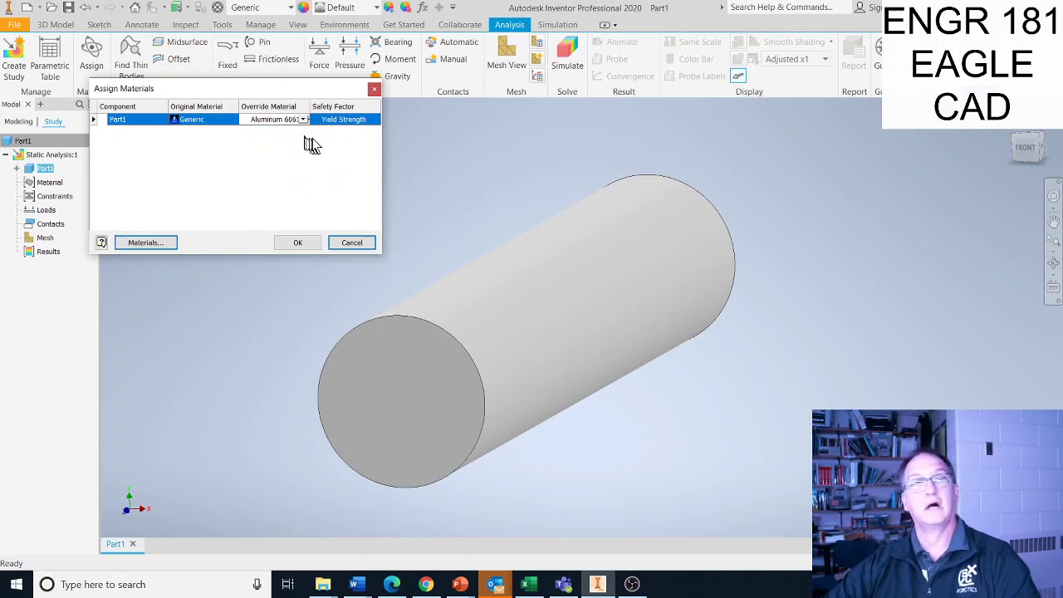
- Open Aluminum 6061-AHC from the Inventor Material Library in the Material Editor, using an enlarged Material Browser
{"action": "key", "text": "Return"}
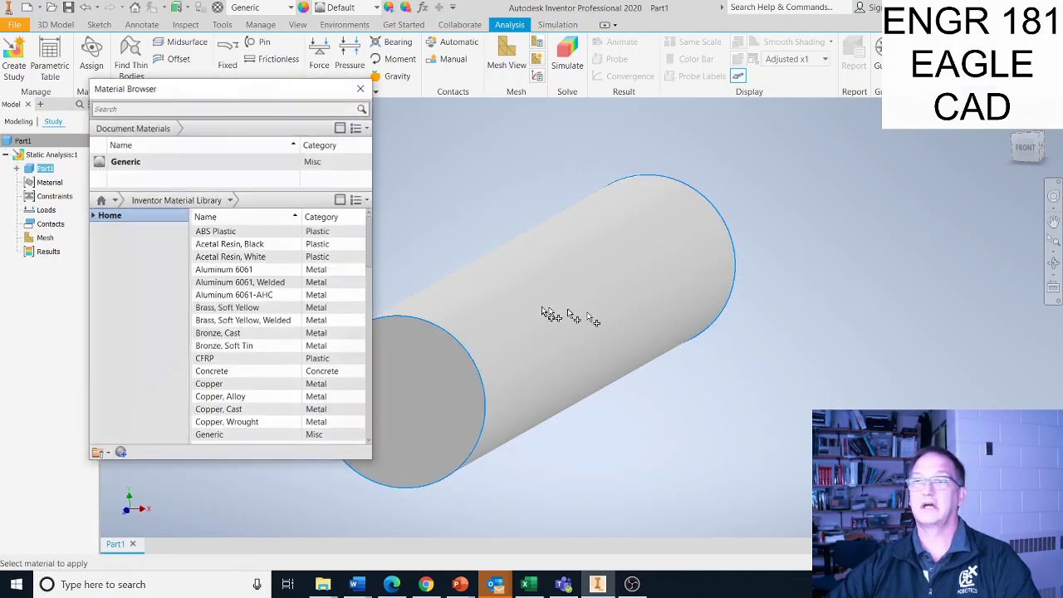
{"action": "left_click_drag", "start_coordinate": [277, 94], "coordinate": [382, 36]}
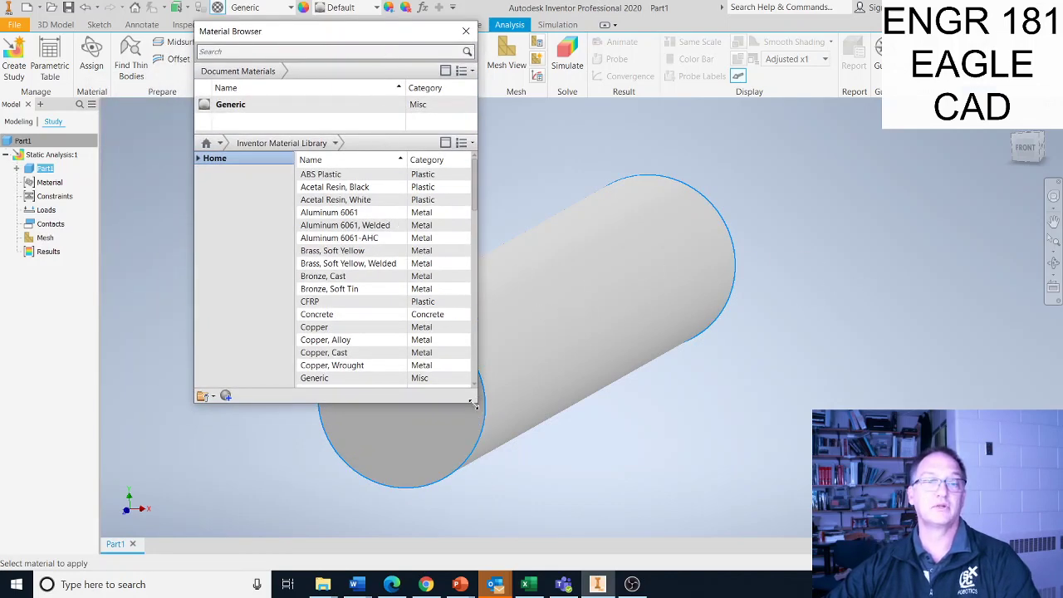
{"action": "left_click_drag", "start_coordinate": [475, 405], "coordinate": [631, 541]}
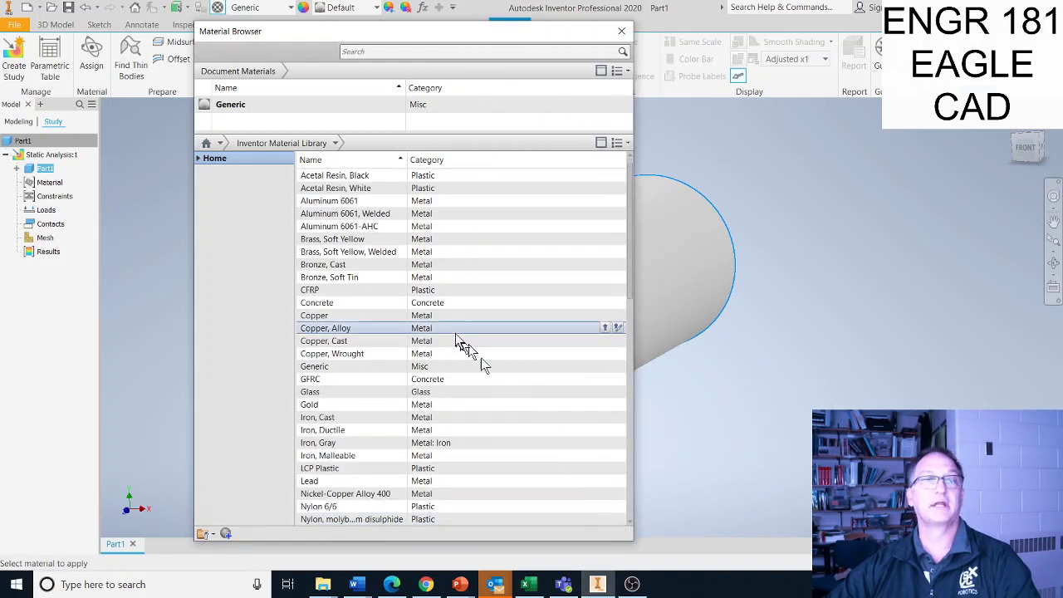
{"action": "left_click", "coordinate": [345, 230]}
{"action": "double_click", "coordinate": [345, 230]}
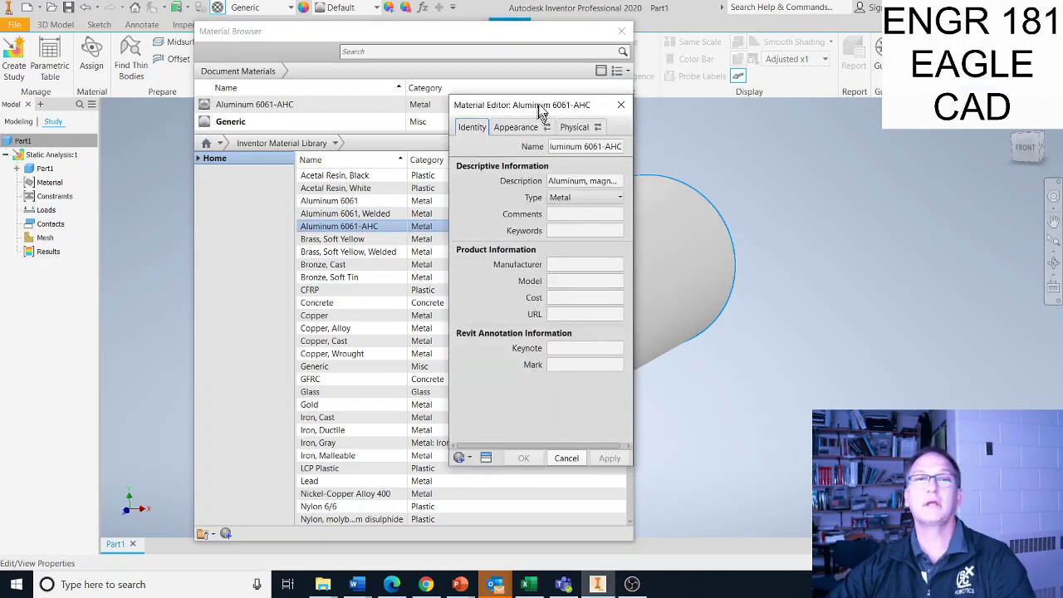
- Widen the Material Editor and examine the physical and mechanical properties of Aluminum 6061-AHC
{"action": "left_click_drag", "start_coordinate": [540, 107], "coordinate": [475, 101]}
{"action": "left_click_drag", "start_coordinate": [567, 172], "coordinate": [908, 198]}
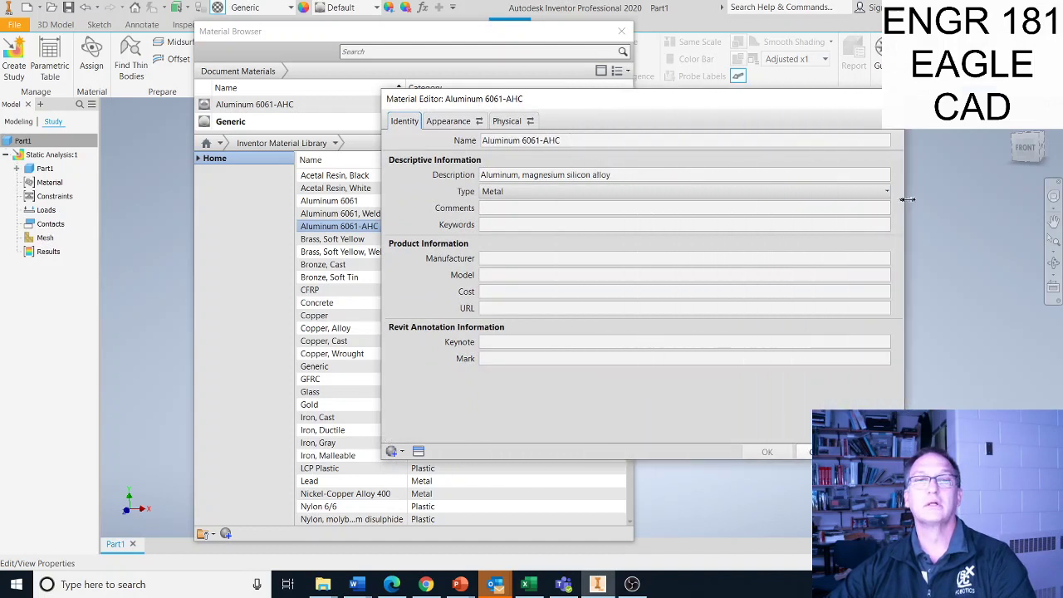
{"action": "left_click", "coordinate": [507, 121]}
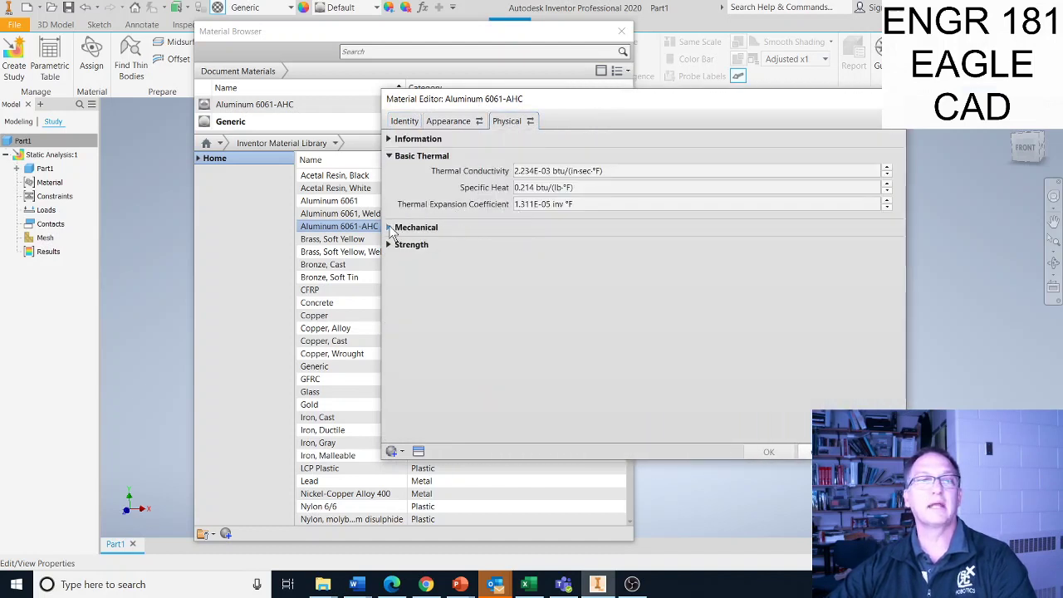
{"action": "left_click", "coordinate": [388, 226]}
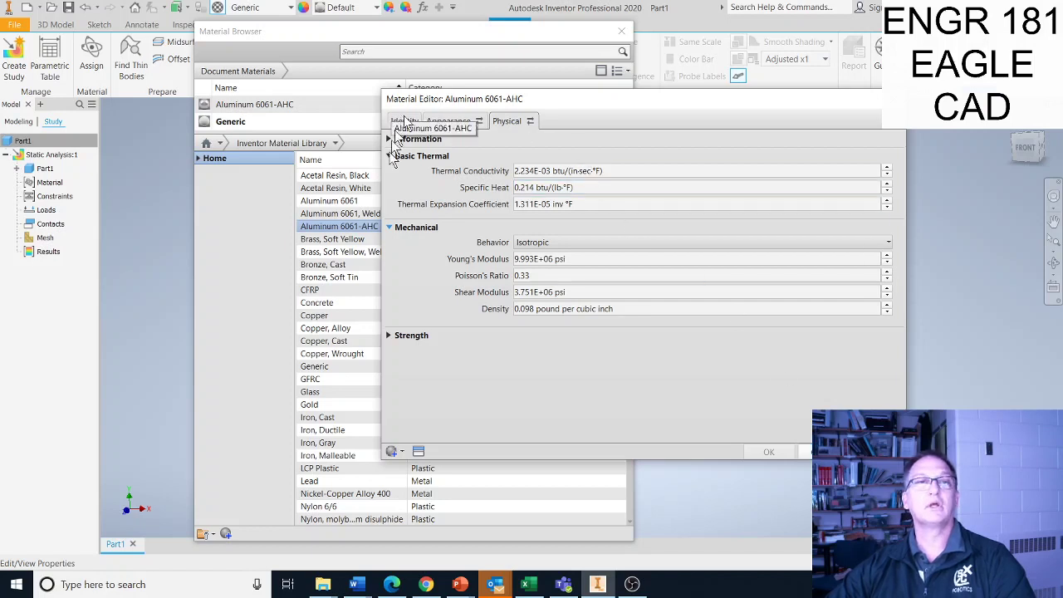
- Open Aluminum 6061 from the Inventor Material Library and examine its physical, identity and appearance properties
{"action": "double_click", "coordinate": [325, 202]}
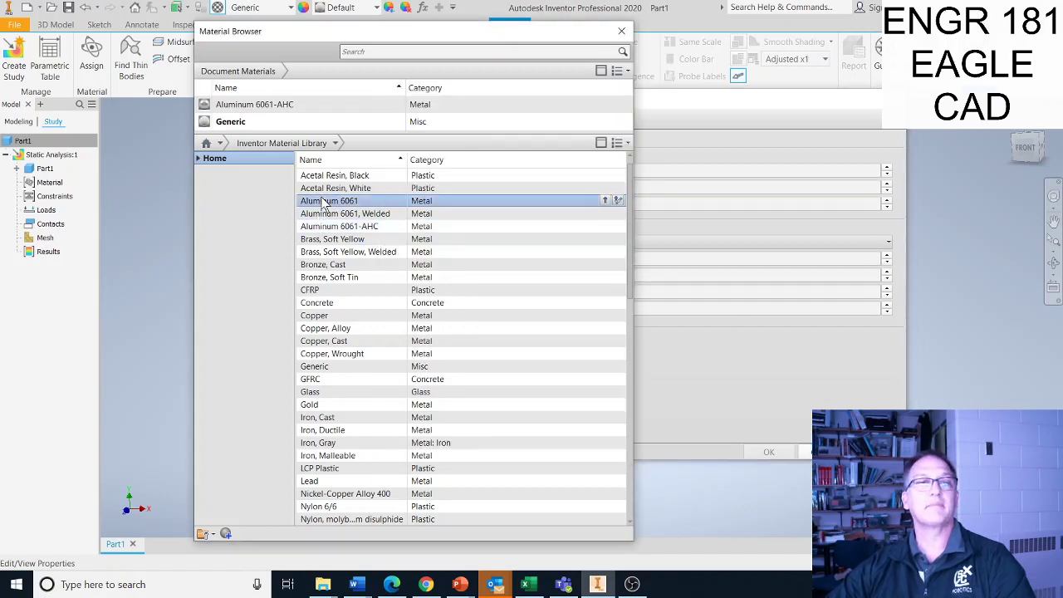
{"action": "mouse_move", "coordinate": [325, 211]}
{"action": "left_mouse_down"}
{"action": "mouse_move", "coordinate": [455, 210]}
{"action": "mouse_move", "coordinate": [336, 204]}
{"action": "left_mouse_up"}
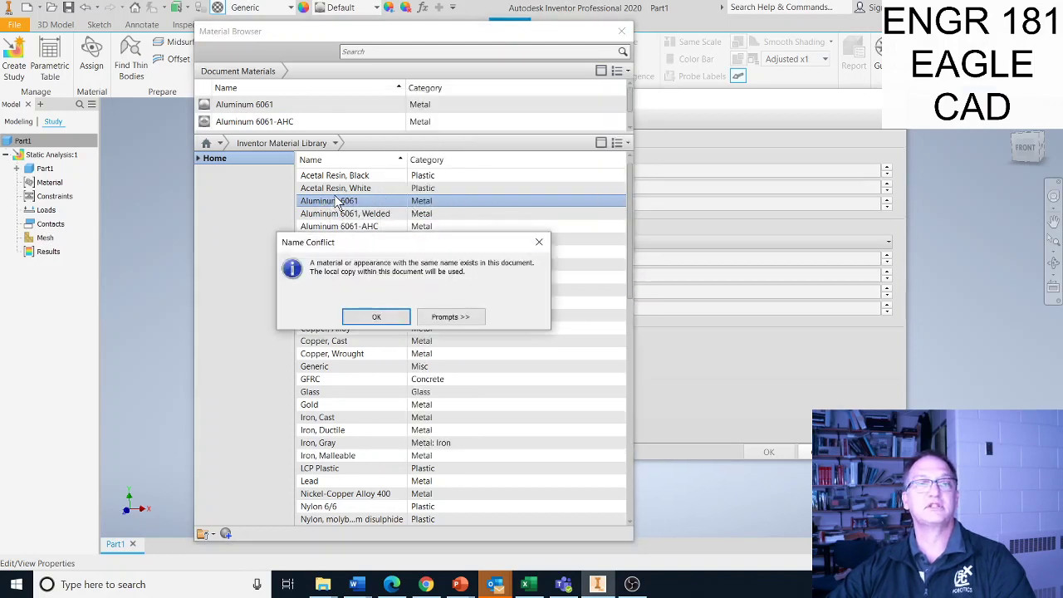
{"action": "left_click", "coordinate": [375, 317]}
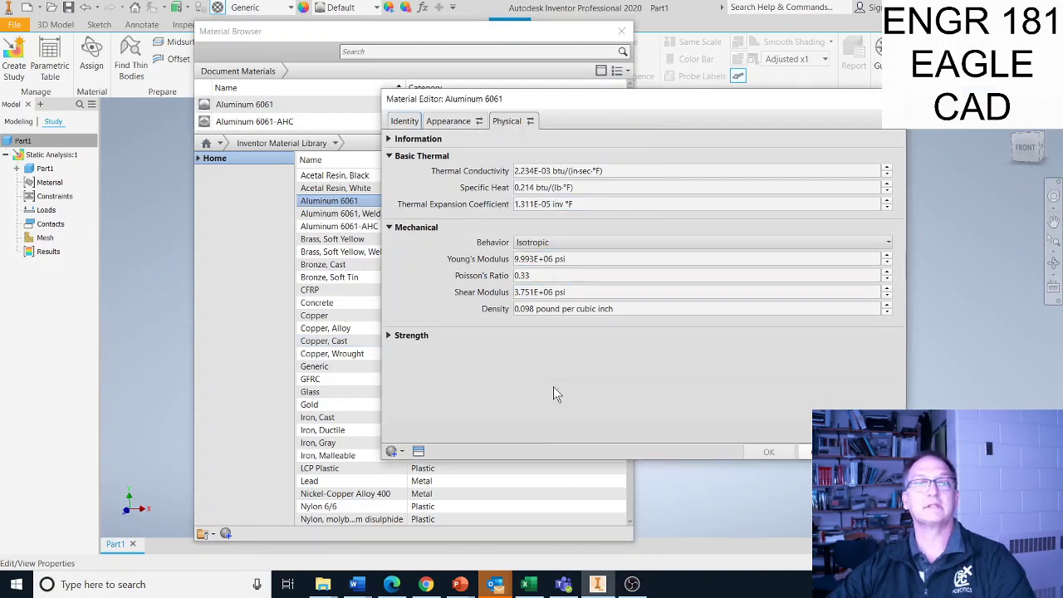
{"action": "left_click", "coordinate": [403, 121]}
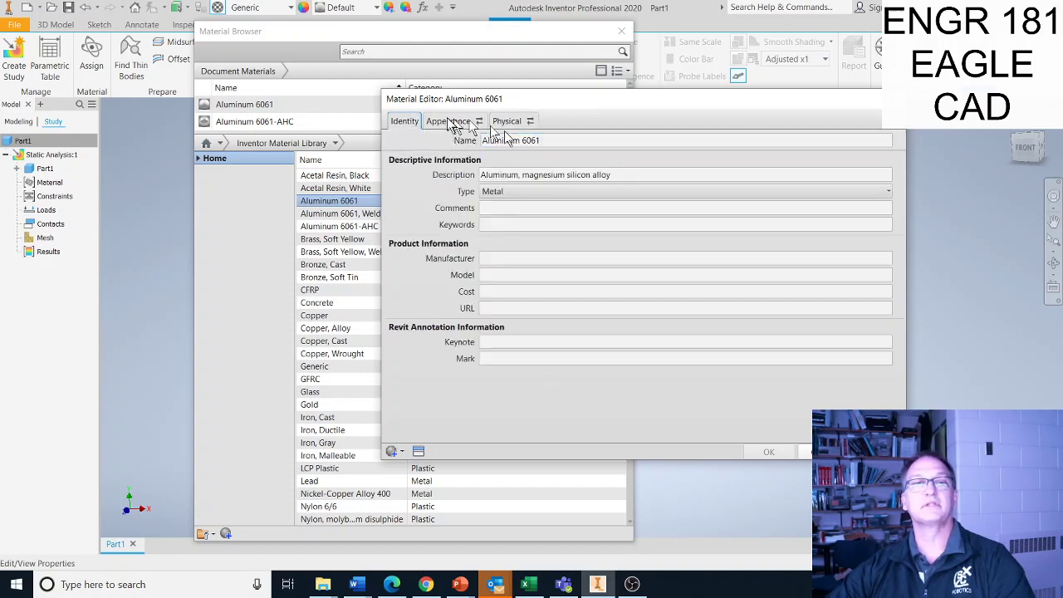
{"action": "left_click", "coordinate": [448, 121]}
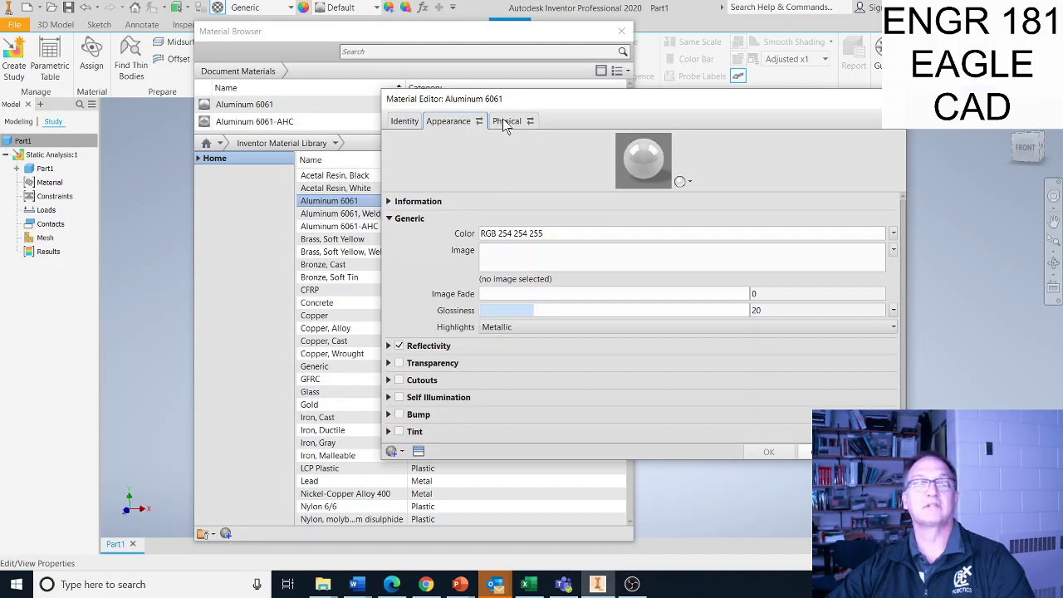
{"action": "left_click", "coordinate": [877, 103]}
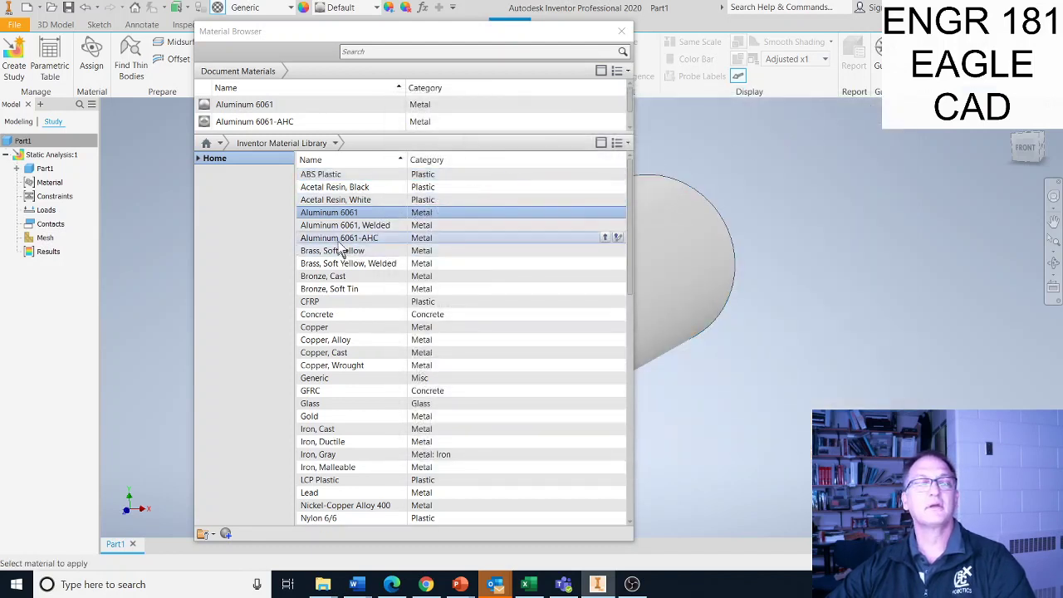
- Open Aluminum 6061-AHC from the library and examine its physical properties, including yield and tensile strength
{"action": "double_click", "coordinate": [341, 240]}
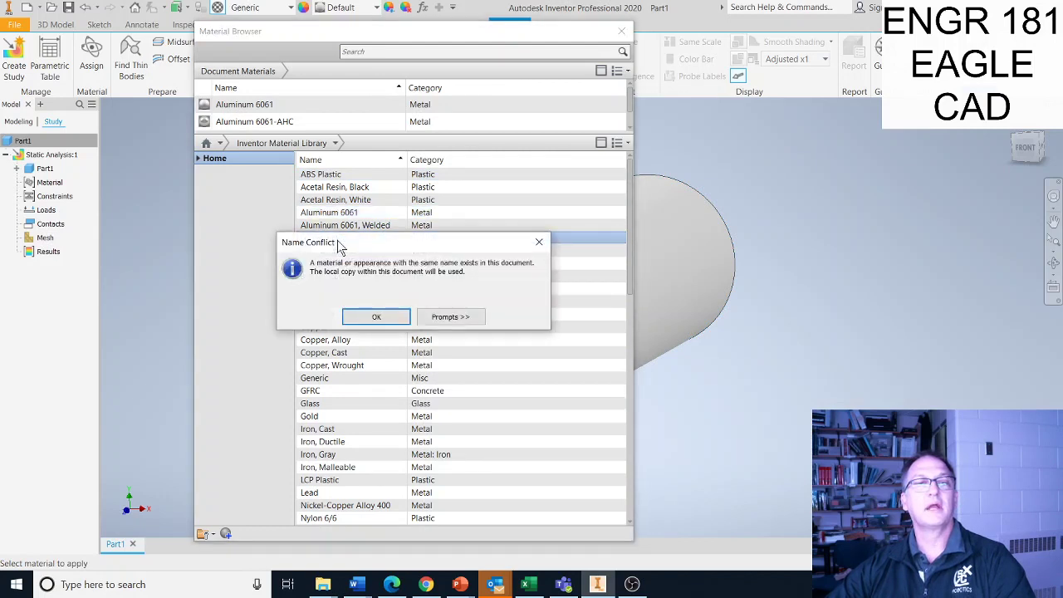
{"action": "left_click", "coordinate": [375, 318]}
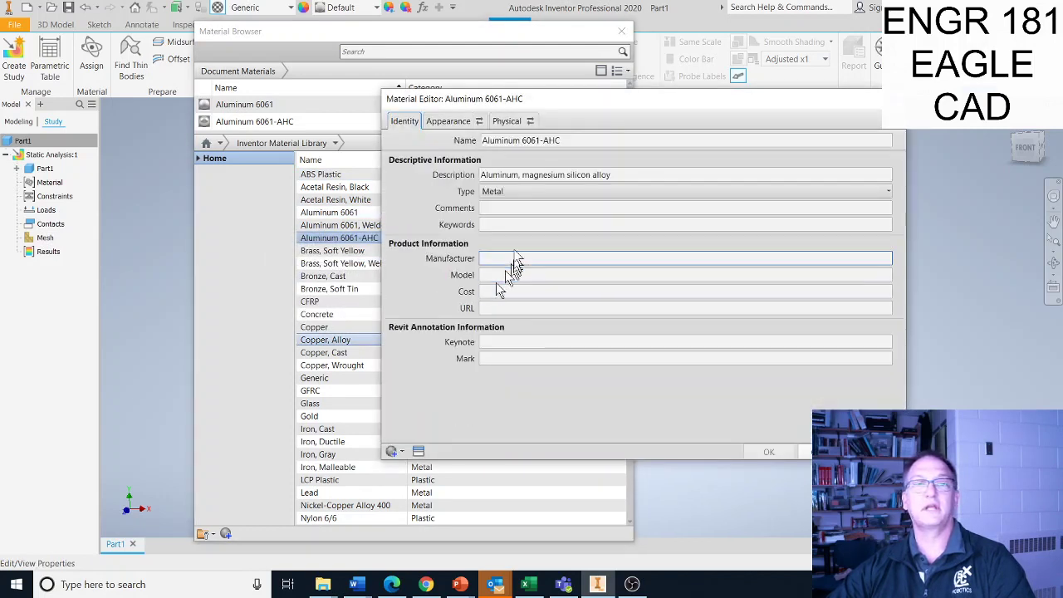
{"action": "left_click", "coordinate": [508, 121]}
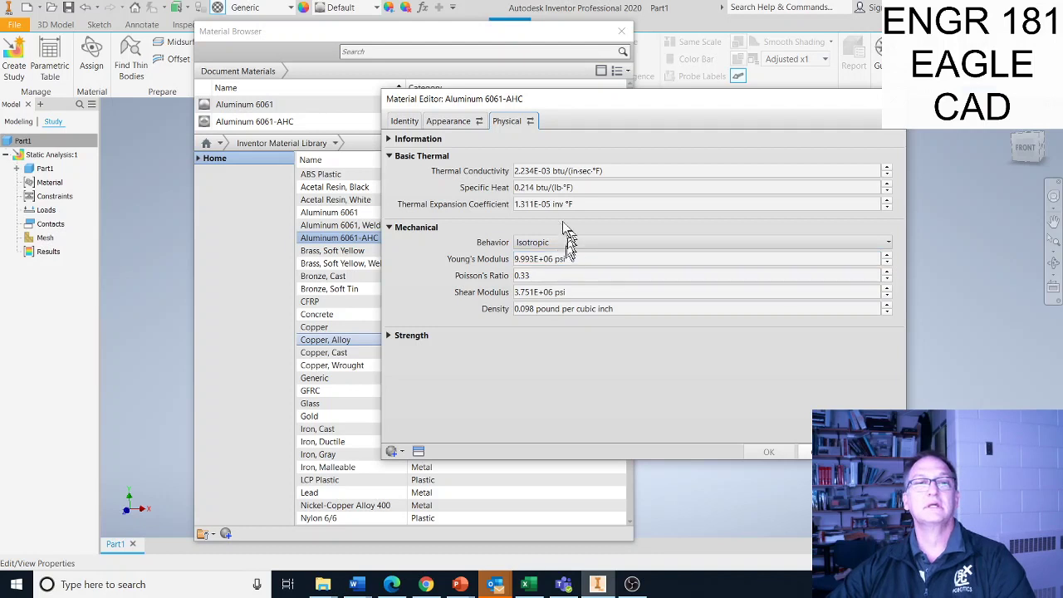
{"action": "left_click", "coordinate": [388, 335]}
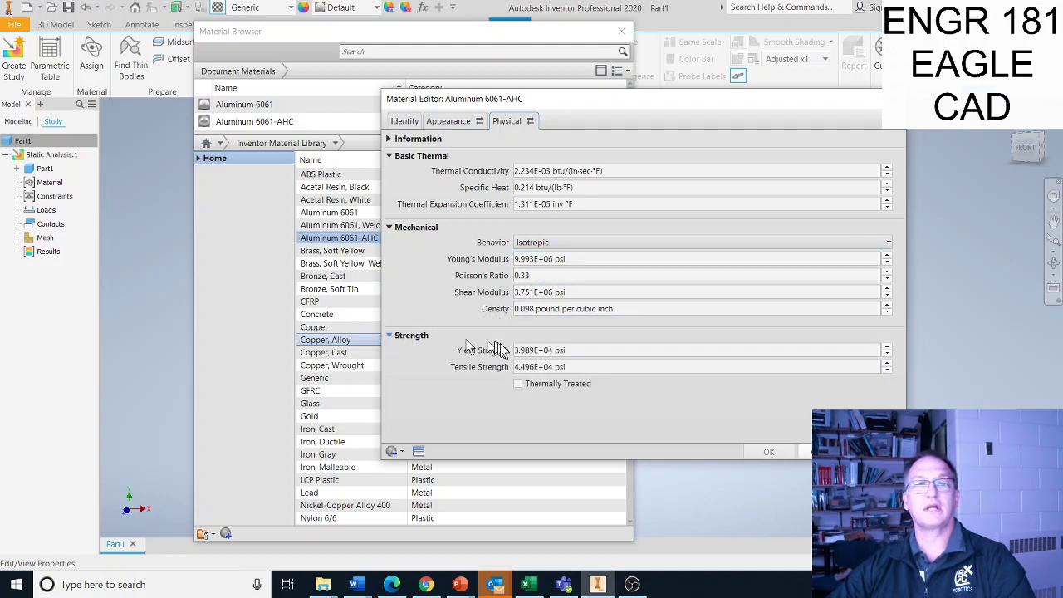
{"action": "left_click", "coordinate": [532, 350]}
{"action": "left_click", "coordinate": [584, 366]}
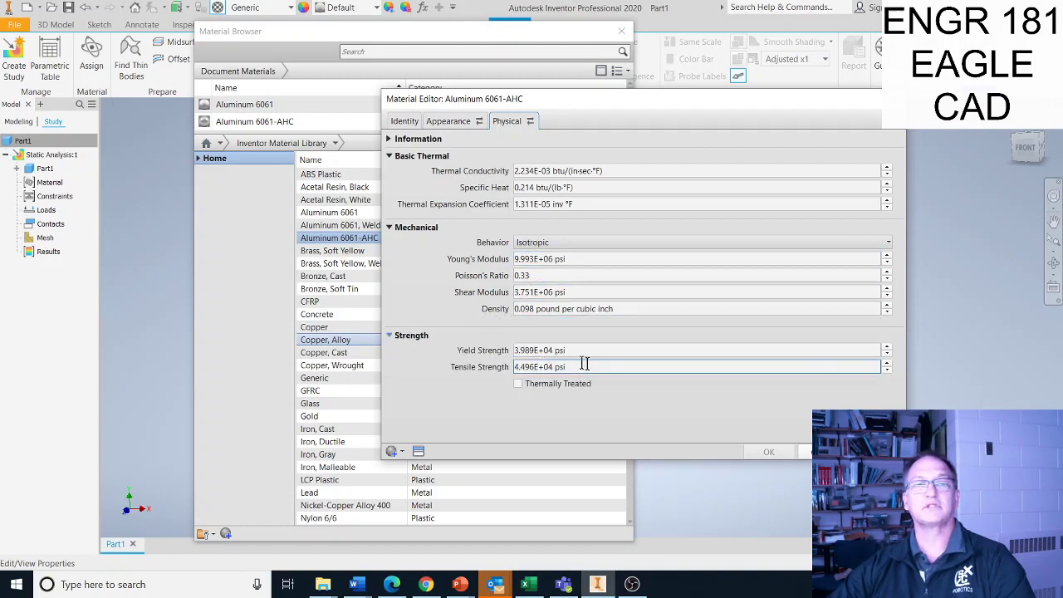
{"action": "left_click", "coordinate": [523, 350]}
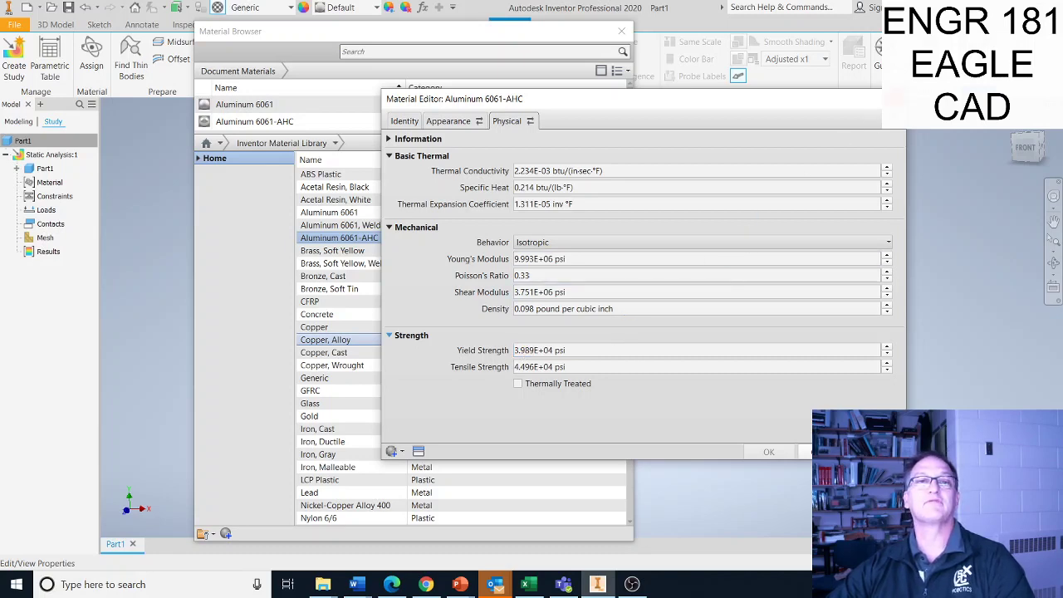
{"action": "key", "text": "Escape"}
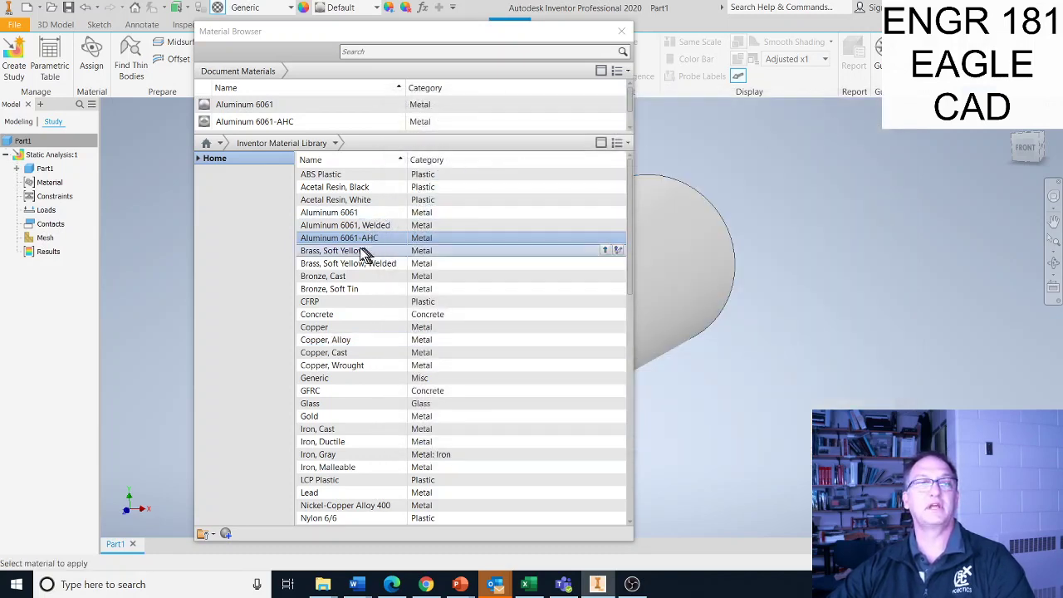
- Reopen Aluminum 6061 and compare its mechanical and strength properties with those of Aluminum 6061-AHC
{"action": "double_click", "coordinate": [359, 213]}
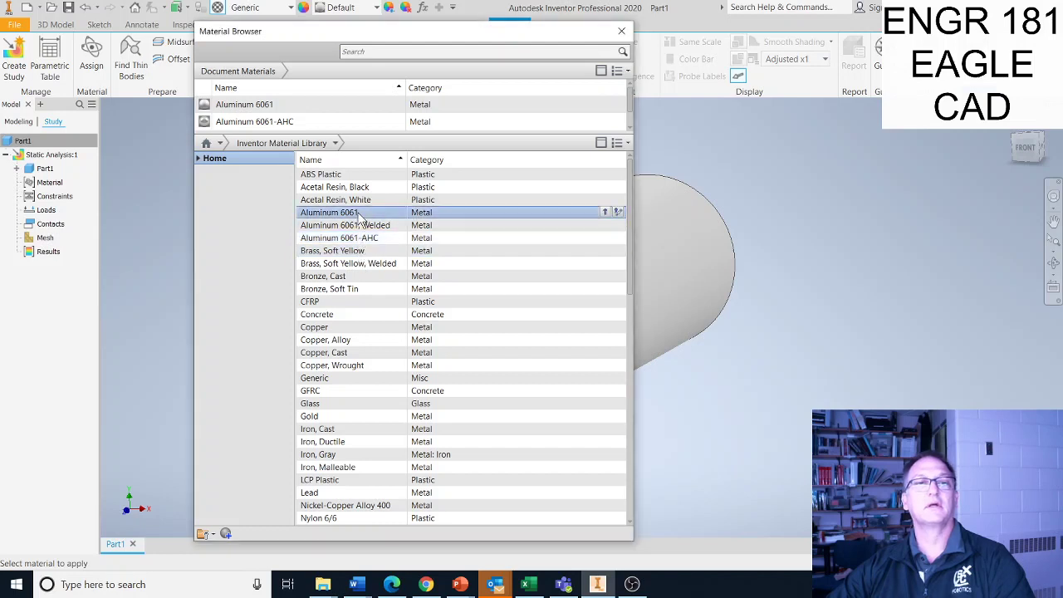
{"action": "left_click", "coordinate": [370, 321]}
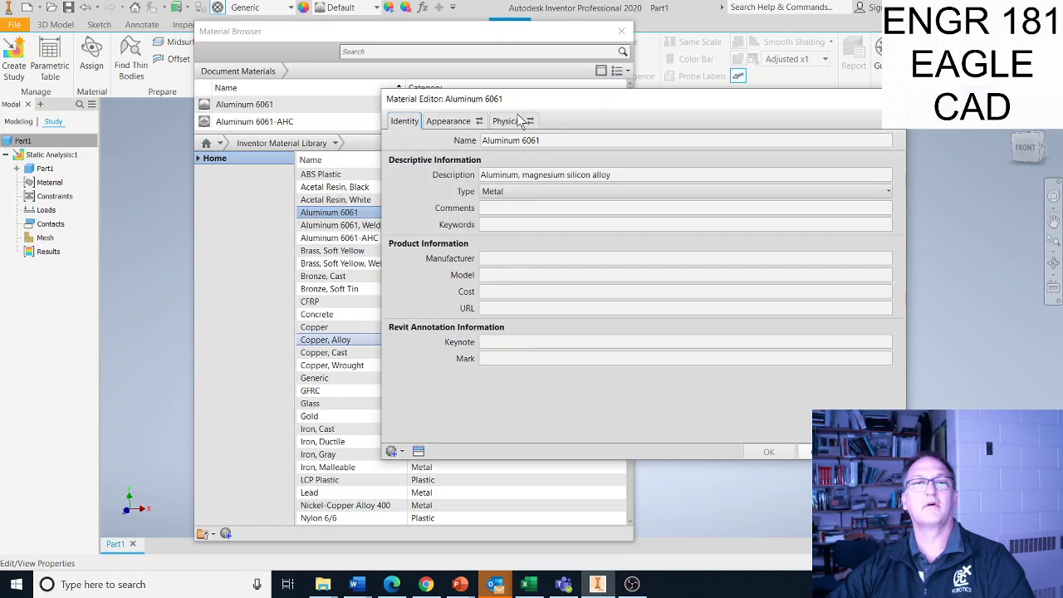
{"action": "left_click", "coordinate": [520, 121]}
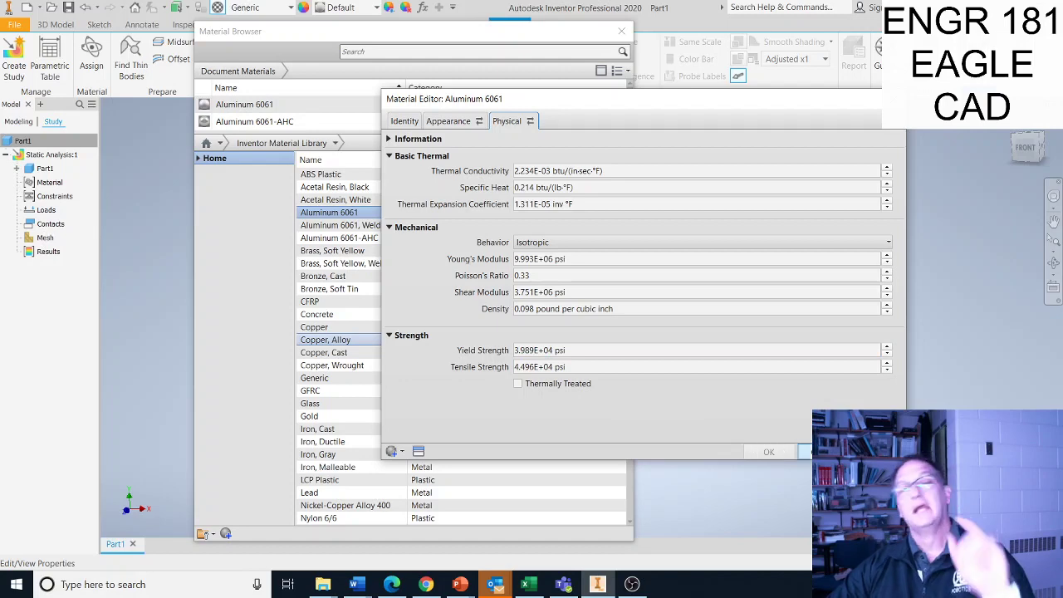
{"action": "left_click", "coordinate": [804, 451]}
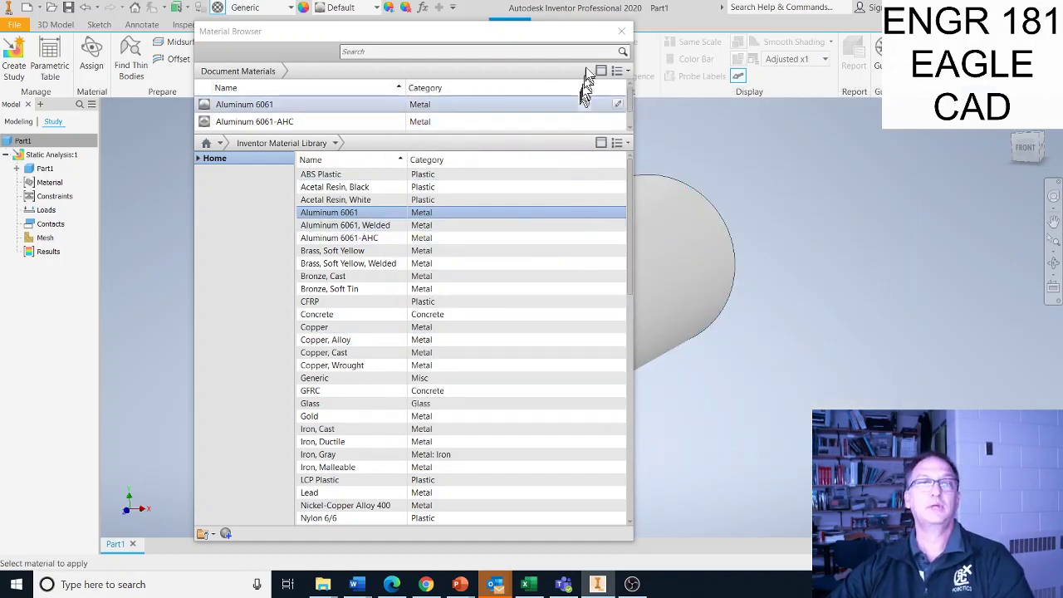
- Close the Material Browser and accept the part's aluminum override in the material assignment
{"action": "left_click", "coordinate": [621, 32]}
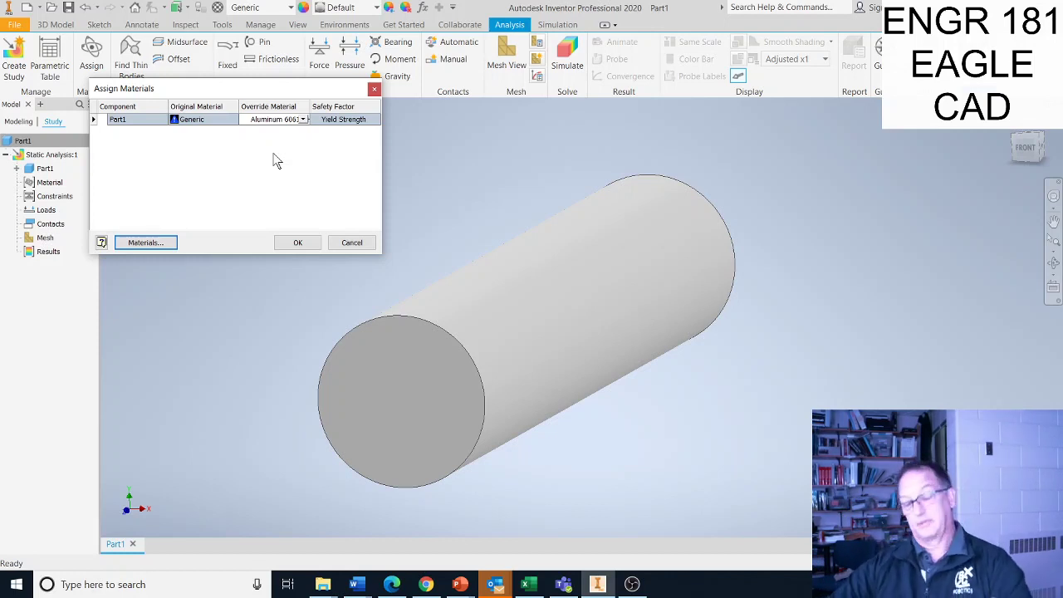
{"action": "left_click", "coordinate": [291, 243]}
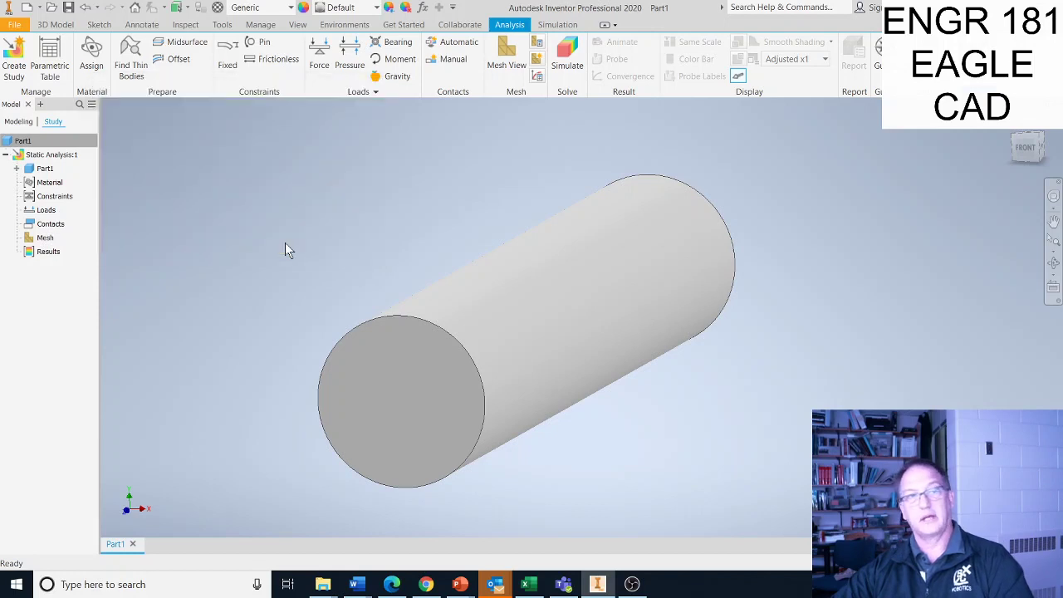
- Apply a fixed constraint to the circular face at the cylinder's far end
{"action": "left_click", "coordinate": [227, 60]}
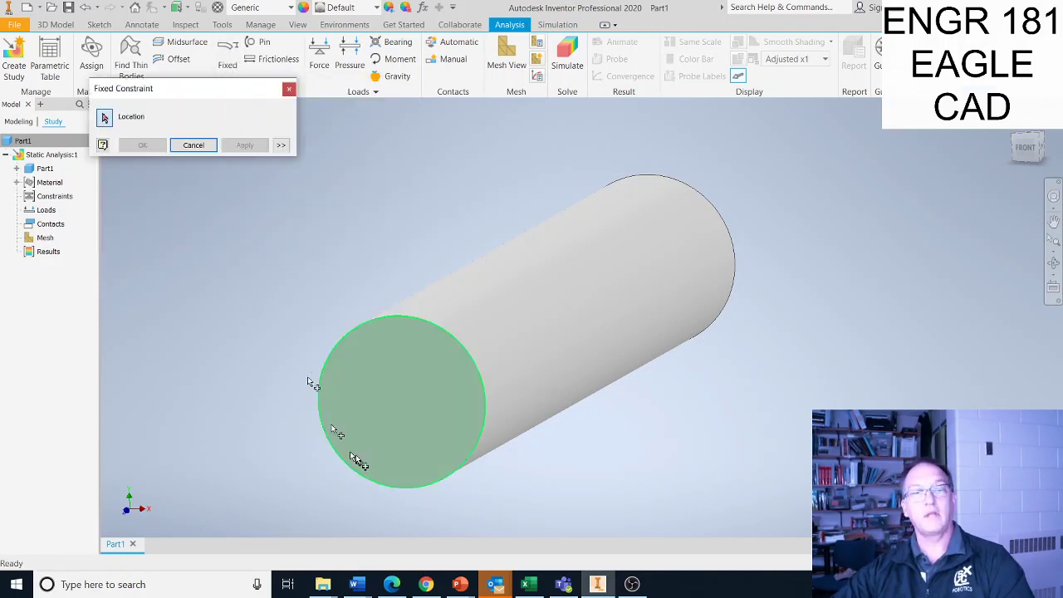
{"action": "mouse_move", "coordinate": [496, 434]}
{"action": "middle_mouse_down", "text": "shift"}
{"action": "mouse_move", "coordinate": [315, 439]}
{"action": "mouse_move", "coordinate": [499, 439]}
{"action": "middle_mouse_up", "text": "shift"}
{"action": "left_click", "coordinate": [664, 379]}
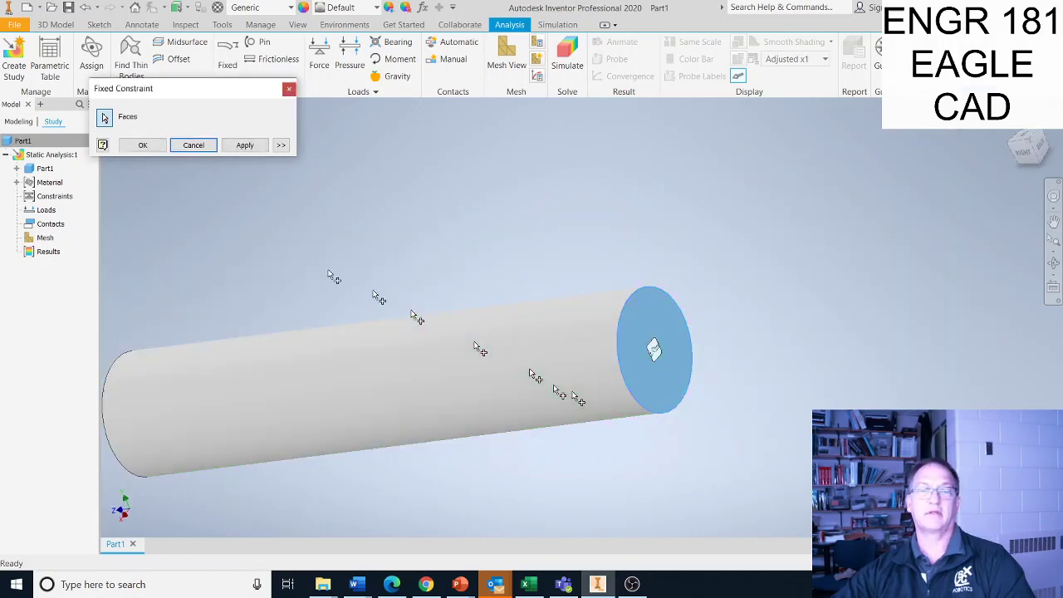
{"action": "left_click", "coordinate": [261, 145]}
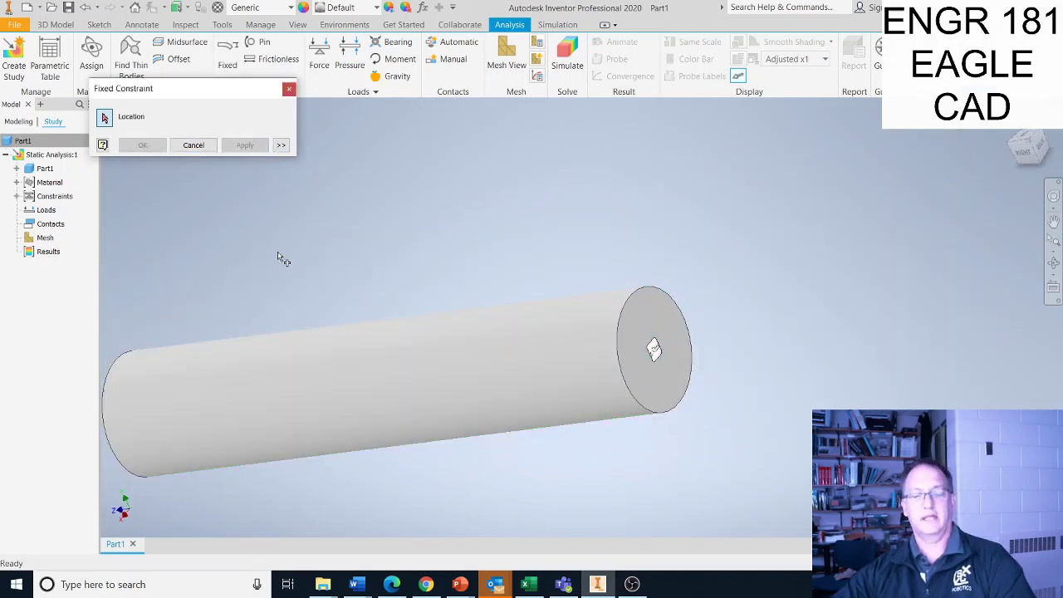
{"action": "middle_click_drag", "start_coordinate": [285, 253], "coordinate": [432, 244], "text": "shift"}
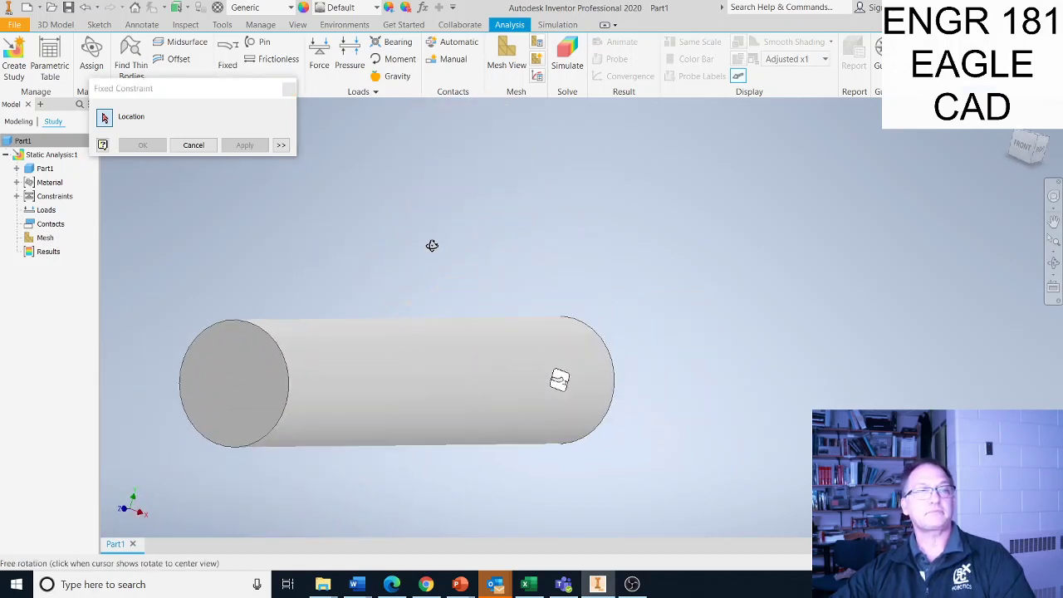
{"action": "left_click", "coordinate": [202, 148]}
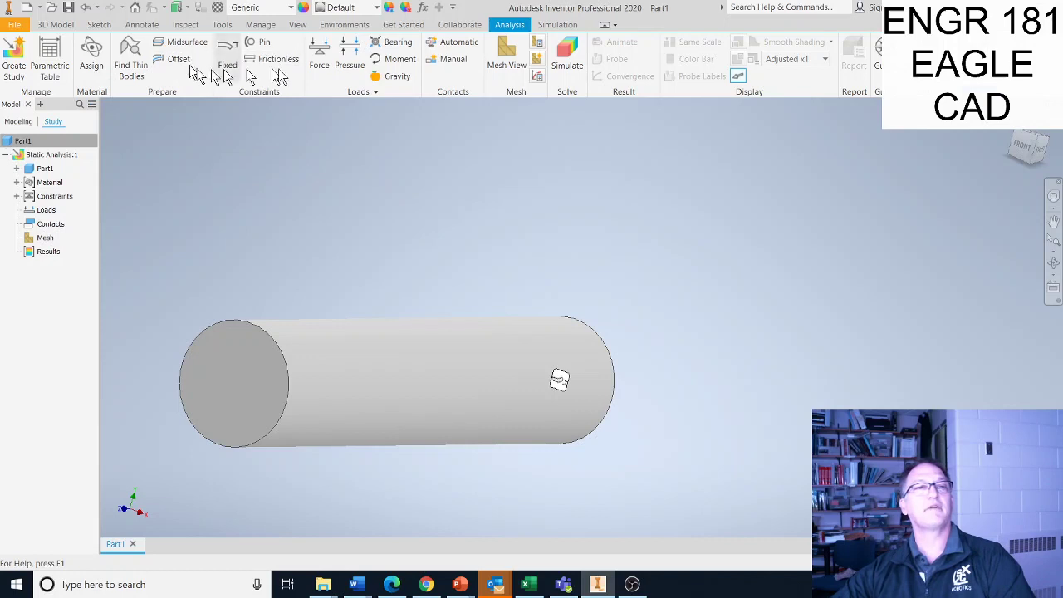
{"action": "left_click", "coordinate": [324, 65]}
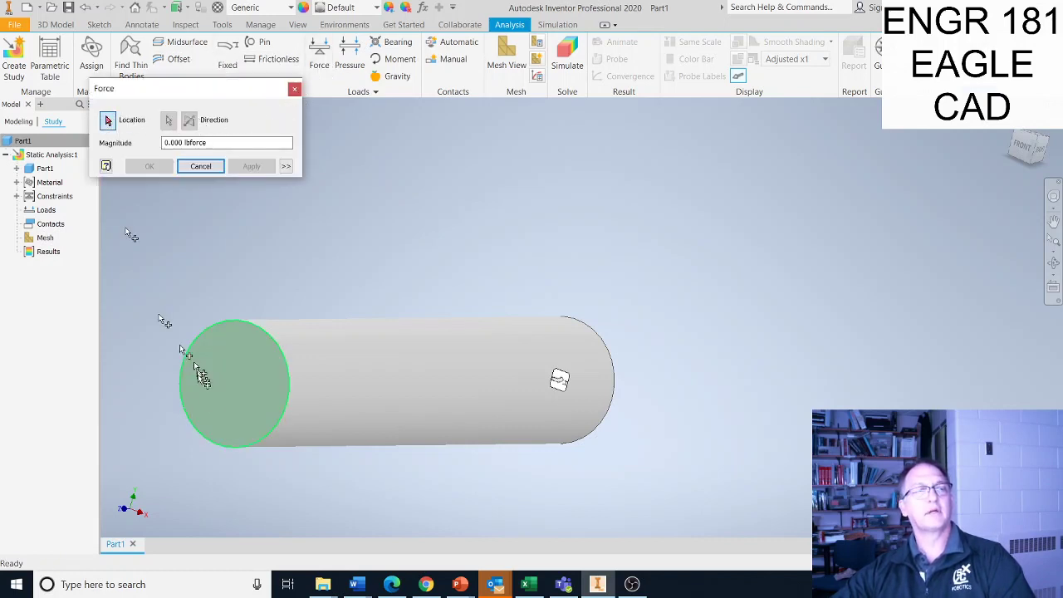
{"action": "left_click", "coordinate": [235, 387]}
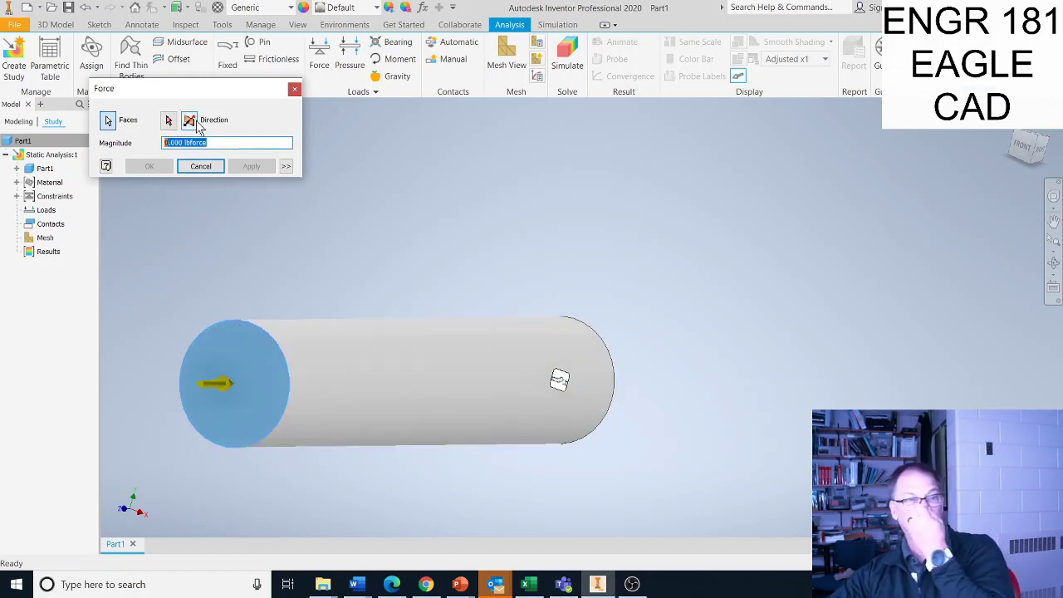
{"action": "left_click", "coordinate": [286, 167]}
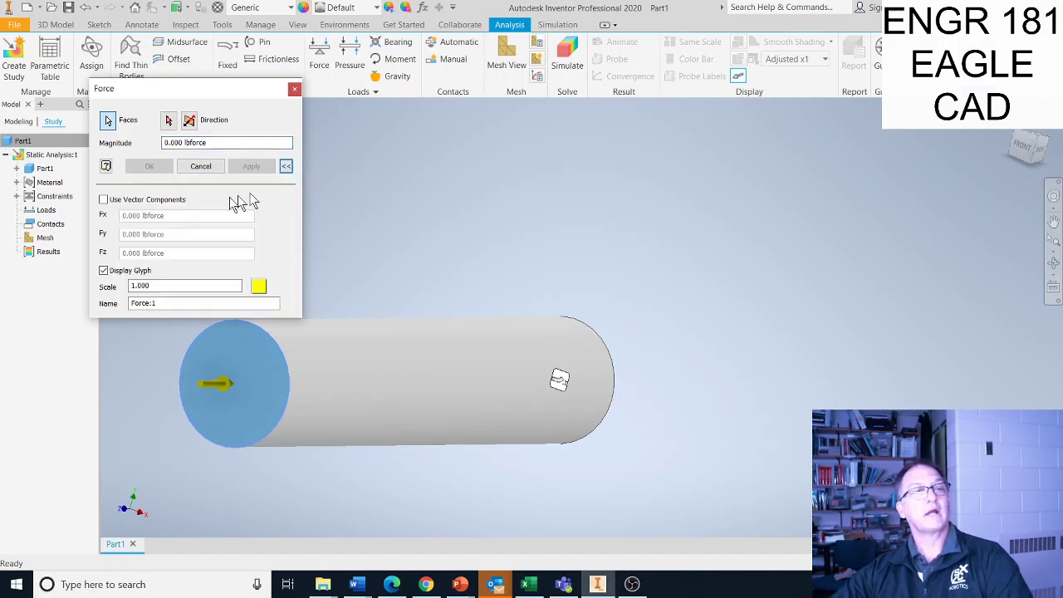
{"action": "left_click", "coordinate": [294, 89]}
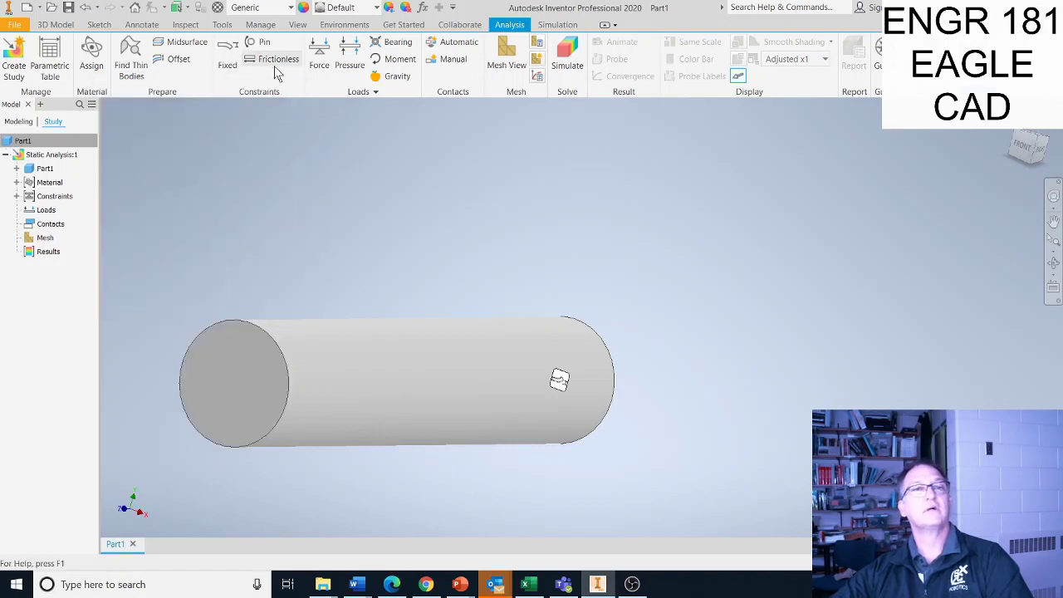
- Apply a 1000 lbforce in moment to the cylinder's free end face, opposite the fixed constraint
{"action": "left_click", "coordinate": [398, 64]}
{"action": "left_click", "coordinate": [229, 367]}
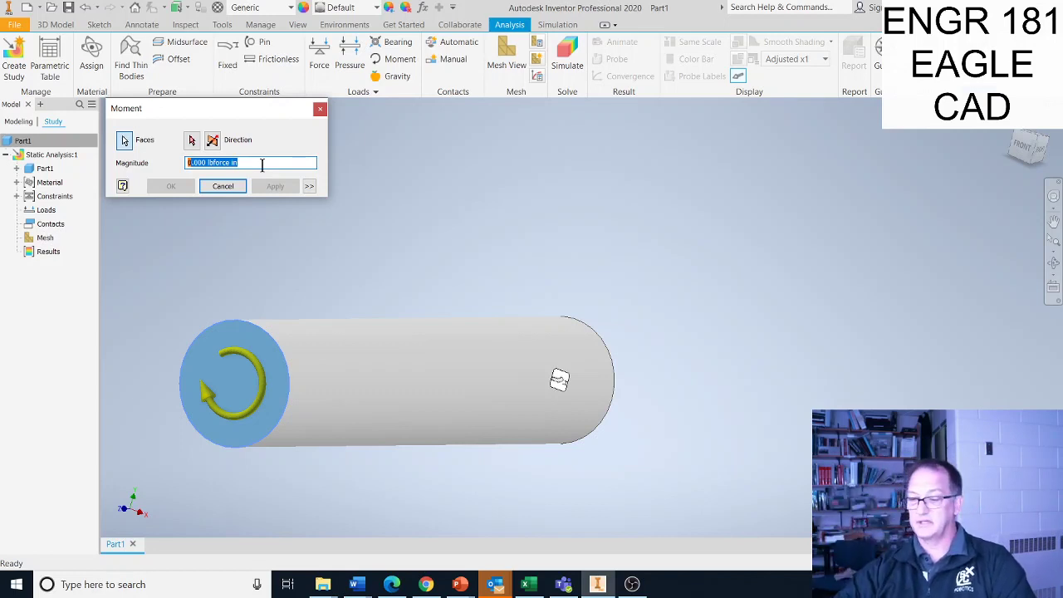
{"action": "type", "text": "100"}
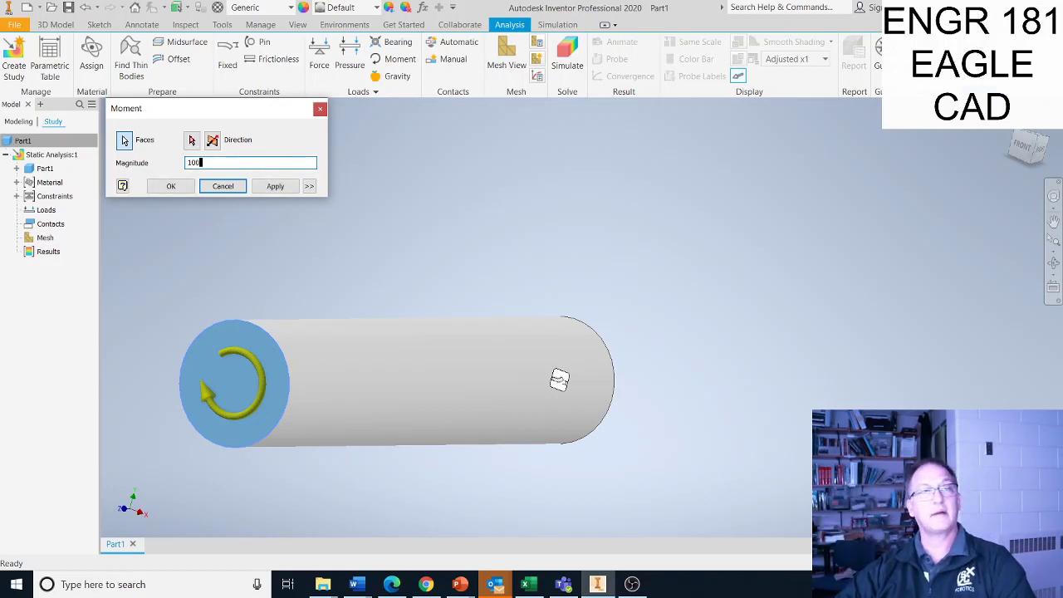
{"action": "type", "text": "0"}
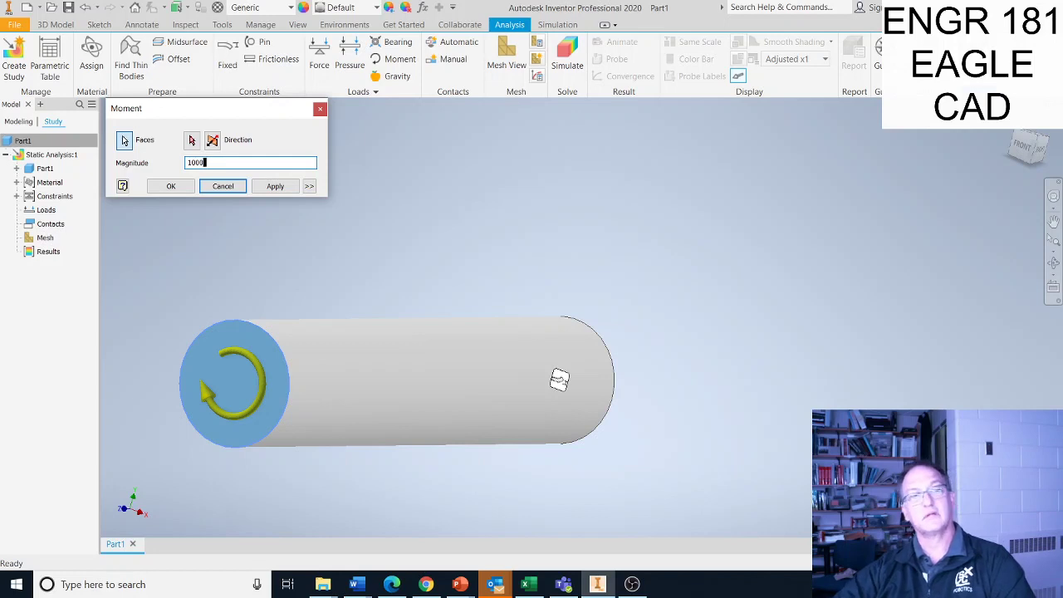
{"action": "left_click", "coordinate": [277, 188]}
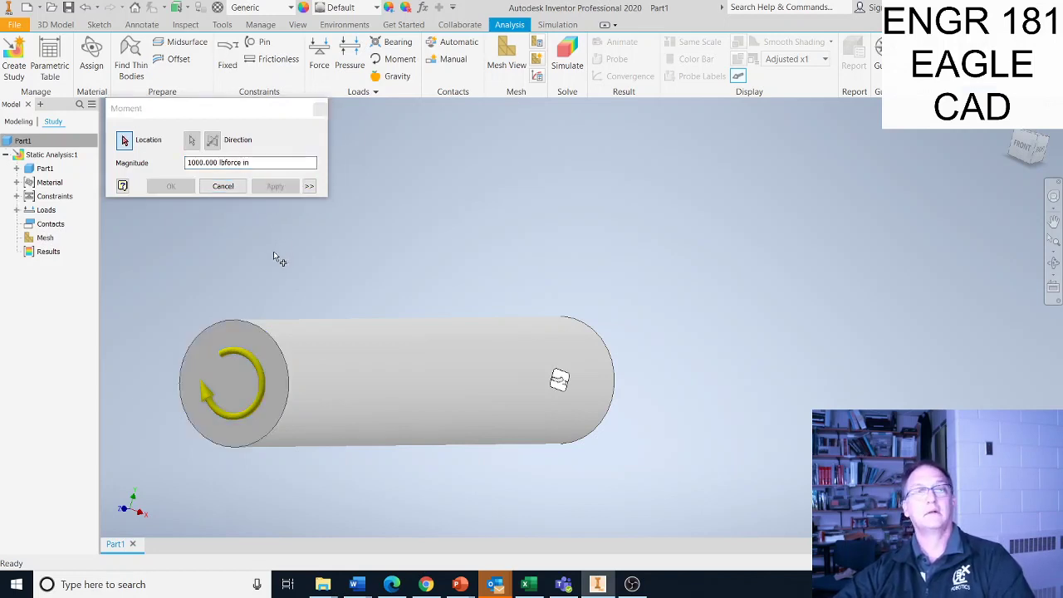
{"action": "left_click", "coordinate": [319, 109]}
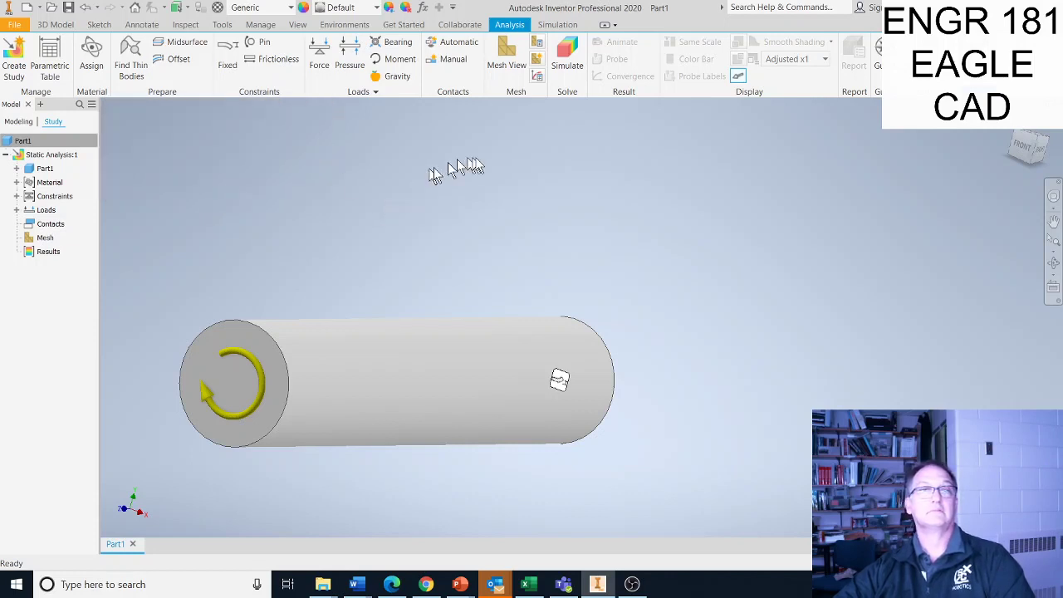
- Run the static analysis simulation of the cylinder
{"action": "left_click", "coordinate": [567, 60]}
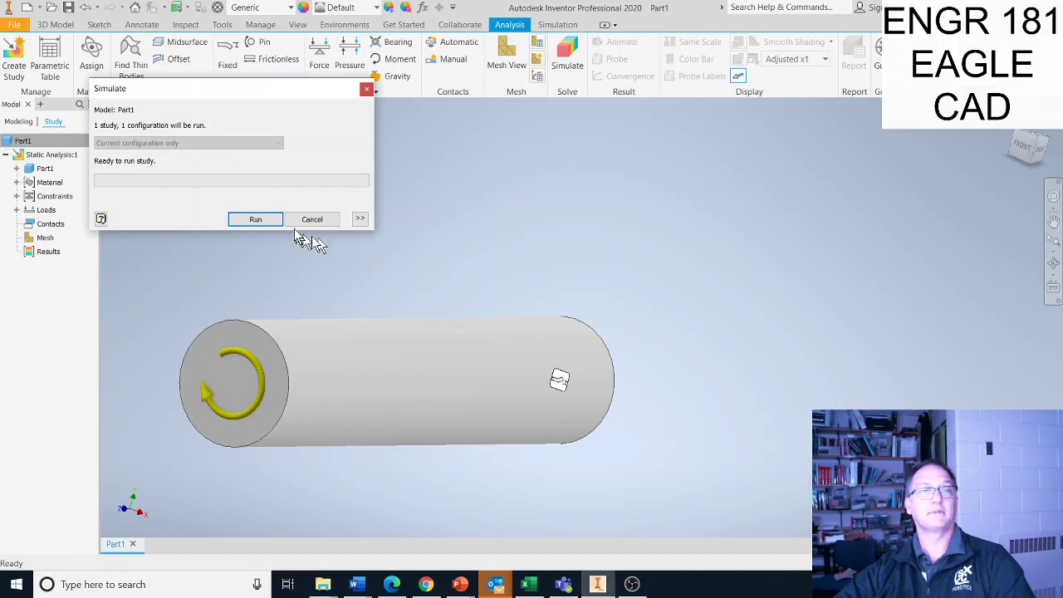
{"action": "left_click", "coordinate": [268, 221]}
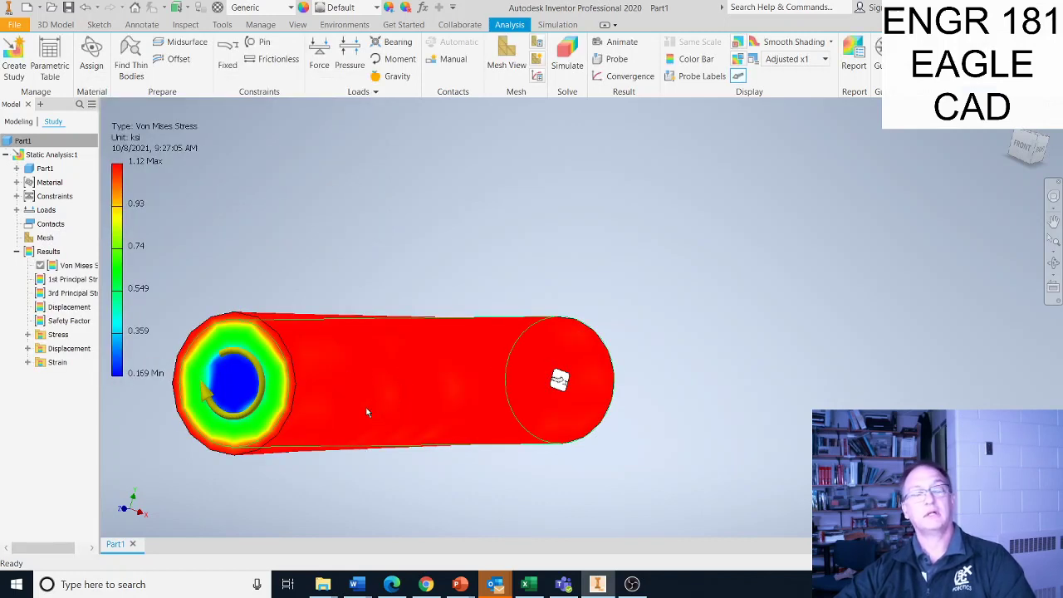
{"action": "scroll", "coordinate": [370, 411], "scroll_direction": "up", "scroll_amount": 3}
{"action": "scroll", "coordinate": [308, 416], "scroll_direction": "down", "scroll_amount": 5}
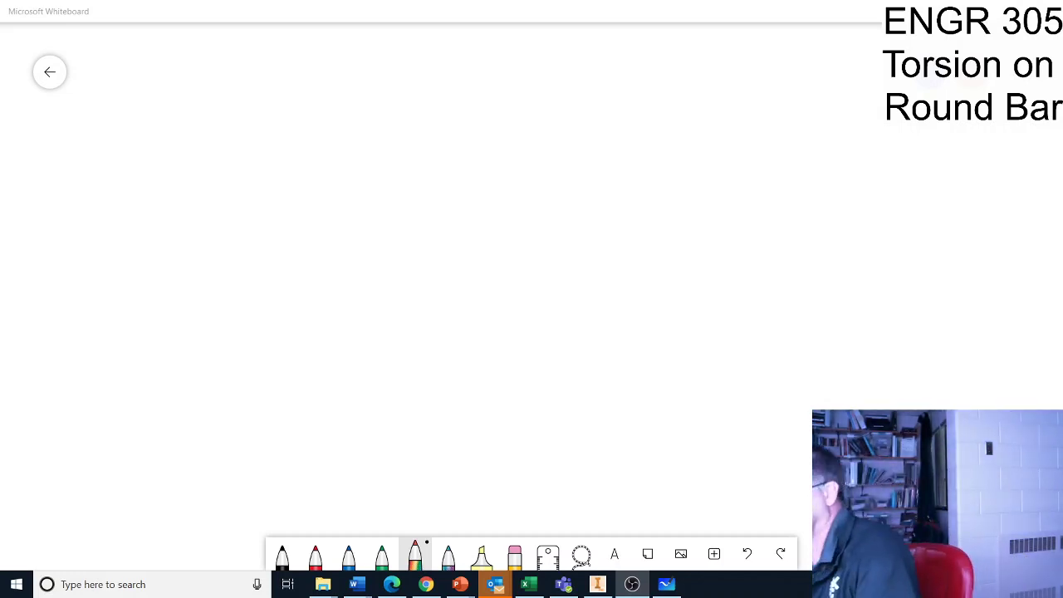
- Switch to Microsoft Whiteboard and handwrite the torsional shear stress formula τ = Tc/J
{"action": "mouse_move", "coordinate": [193, 169]}
{"action": "left_mouse_down"}
{"action": "mouse_move", "coordinate": [227, 151]}
{"action": "mouse_move", "coordinate": [311, 142]}
{"action": "mouse_move", "coordinate": [218, 206]}
{"action": "mouse_move", "coordinate": [258, 224]}
{"action": "left_mouse_up"}
{"action": "left_click_drag", "start_coordinate": [322, 181], "coordinate": [356, 176]}
{"action": "left_click_drag", "start_coordinate": [316, 203], "coordinate": [352, 200]}
{"action": "mouse_move", "coordinate": [413, 123]}
{"action": "left_mouse_down"}
{"action": "mouse_move", "coordinate": [421, 157]}
{"action": "mouse_move", "coordinate": [486, 163]}
{"action": "left_mouse_up"}
{"action": "left_click_drag", "start_coordinate": [405, 192], "coordinate": [517, 191]}
{"action": "left_click_drag", "start_coordinate": [445, 210], "coordinate": [408, 252]}
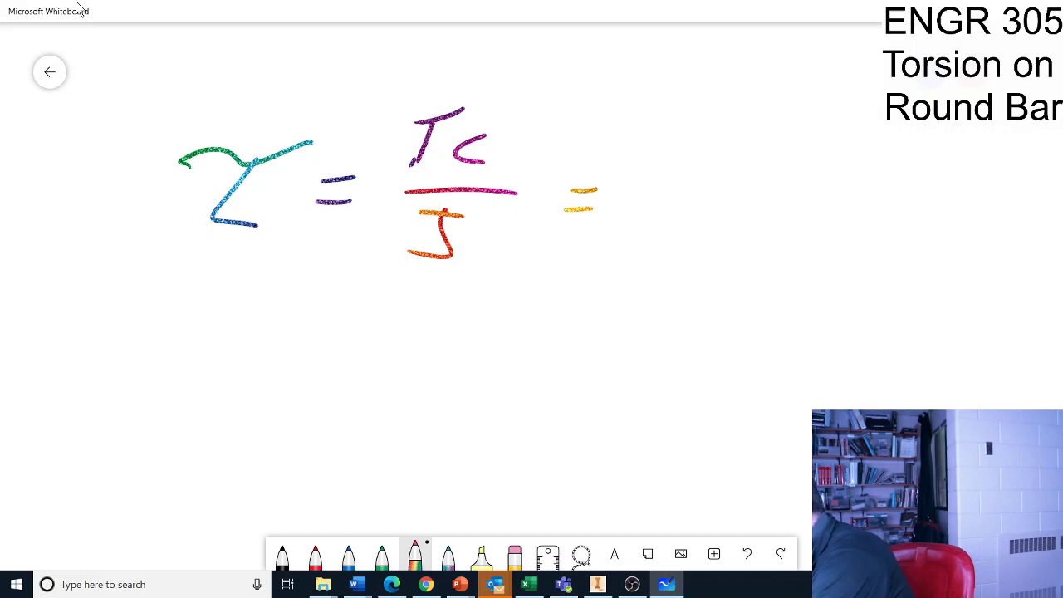
- Write the substituted fraction 1000 in lbs times 1 in over πr⁴/2, followed by the result 636 psi
{"action": "left_click_drag", "start_coordinate": [677, 143], "coordinate": [723, 149]}
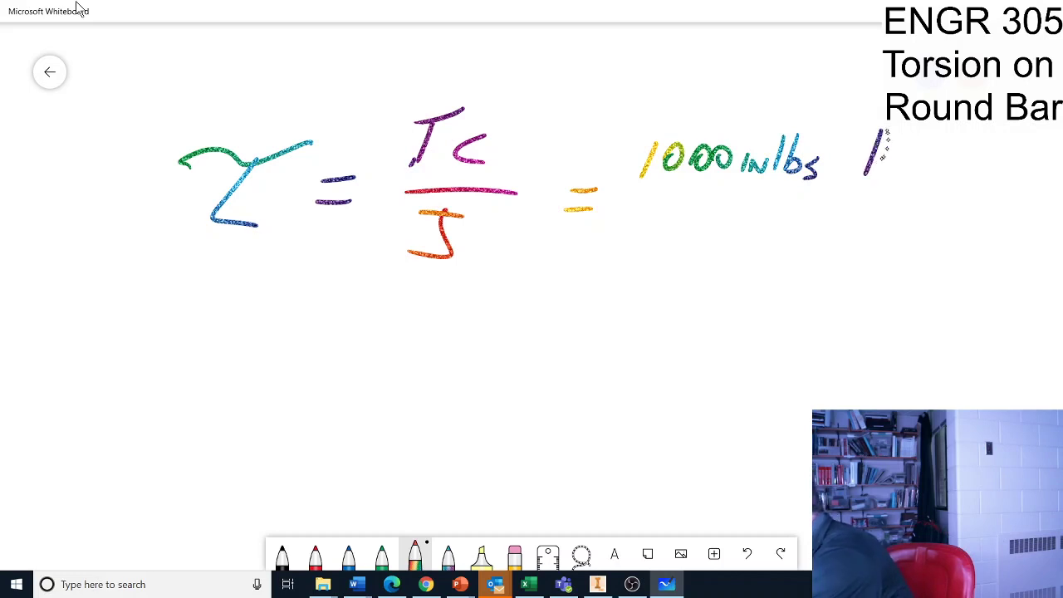
{"action": "mouse_move", "coordinate": [922, 213]}
{"action": "left_mouse_down"}
{"action": "mouse_move", "coordinate": [653, 212]}
{"action": "mouse_move", "coordinate": [710, 234]}
{"action": "left_mouse_up"}
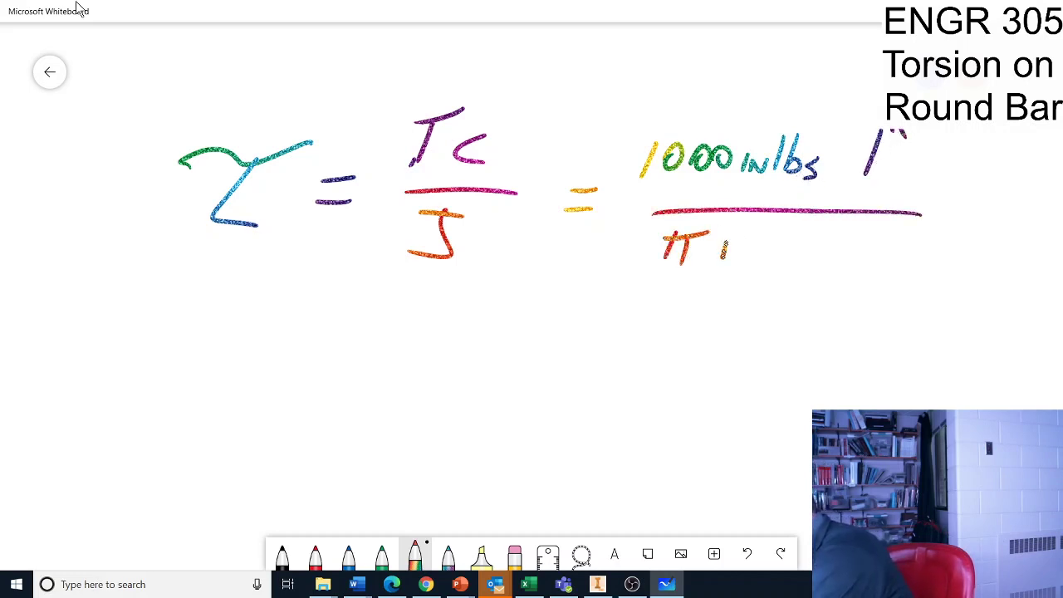
{"action": "mouse_move", "coordinate": [723, 260]}
{"action": "left_mouse_down"}
{"action": "mouse_move", "coordinate": [752, 232]}
{"action": "mouse_move", "coordinate": [771, 242]}
{"action": "left_mouse_up"}
{"action": "left_click_drag", "start_coordinate": [673, 284], "coordinate": [773, 275]}
{"action": "left_click_drag", "start_coordinate": [686, 297], "coordinate": [716, 319]}
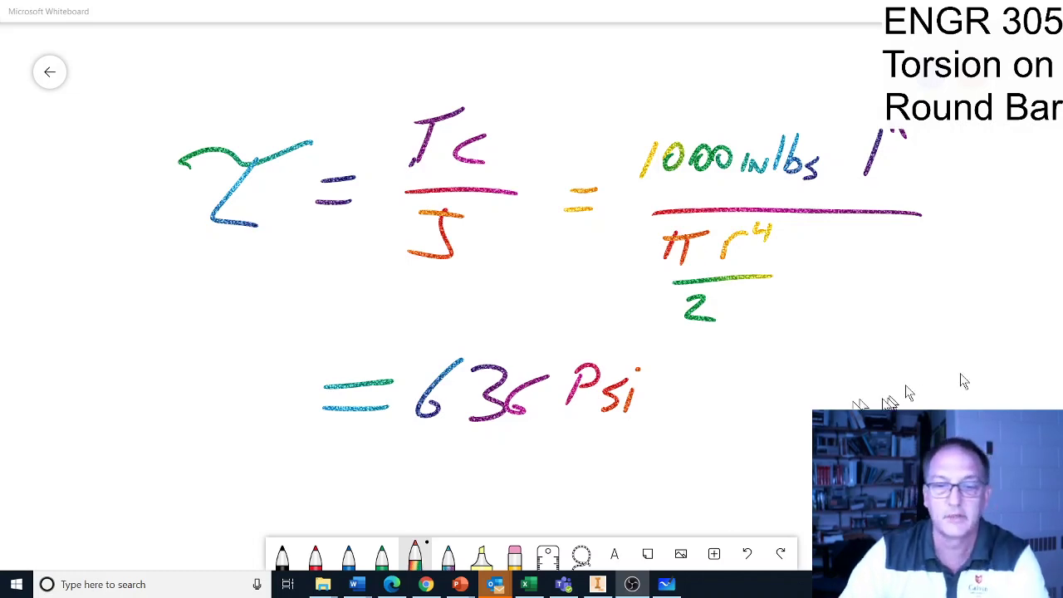
- Switch back to Inventor and widen the model browser to fit the full result names
{"action": "left_click", "coordinate": [600, 586]}
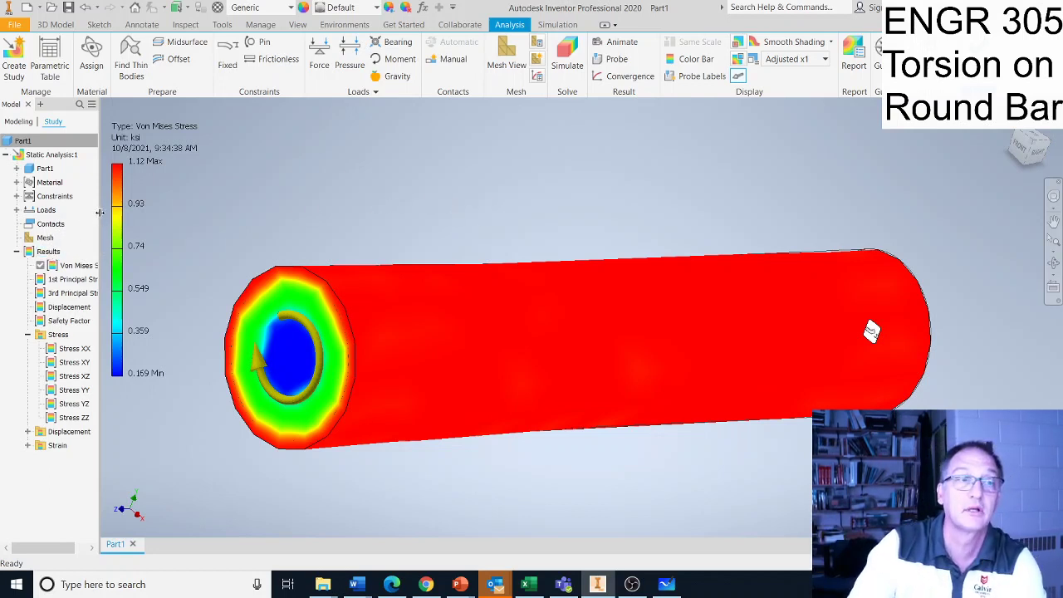
{"action": "left_click_drag", "start_coordinate": [99, 213], "coordinate": [153, 217]}
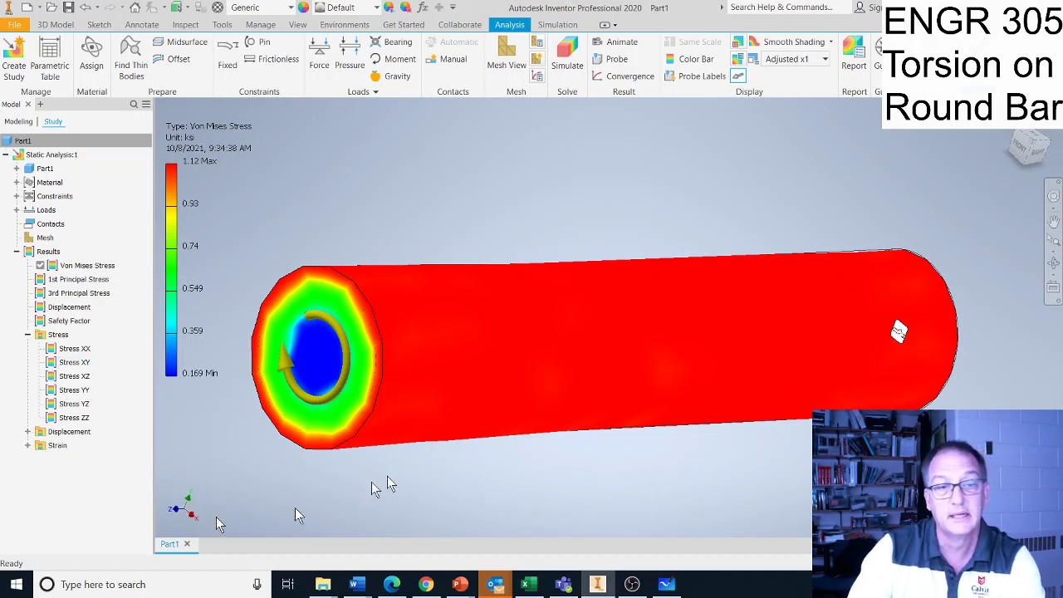
- Show the probe labels on the Von Mises stress plot and move the overlapping label clear above the cylinder
{"action": "left_click", "coordinate": [657, 355]}
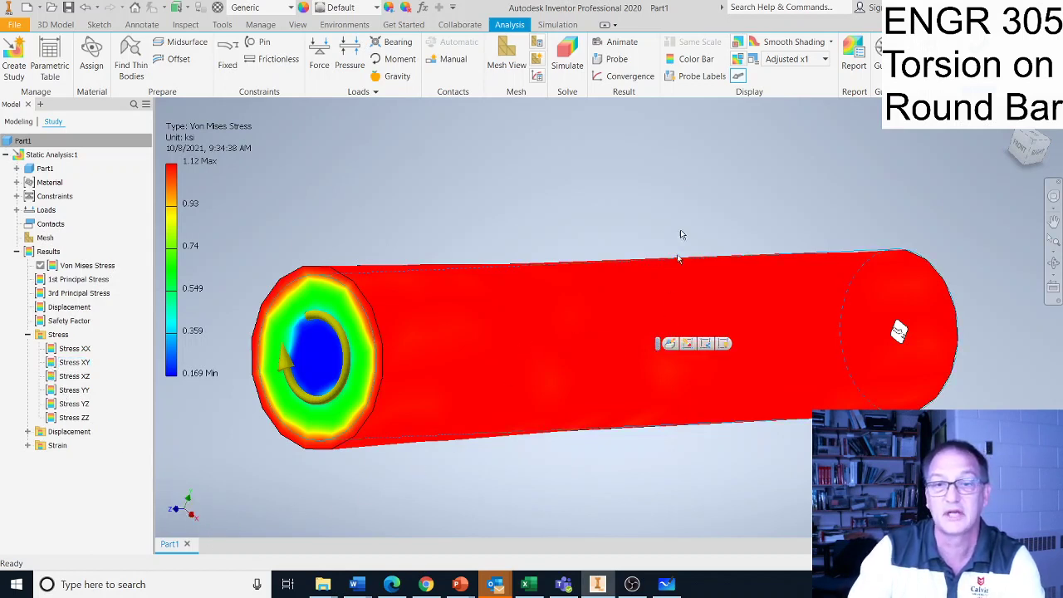
{"action": "left_click", "coordinate": [692, 80]}
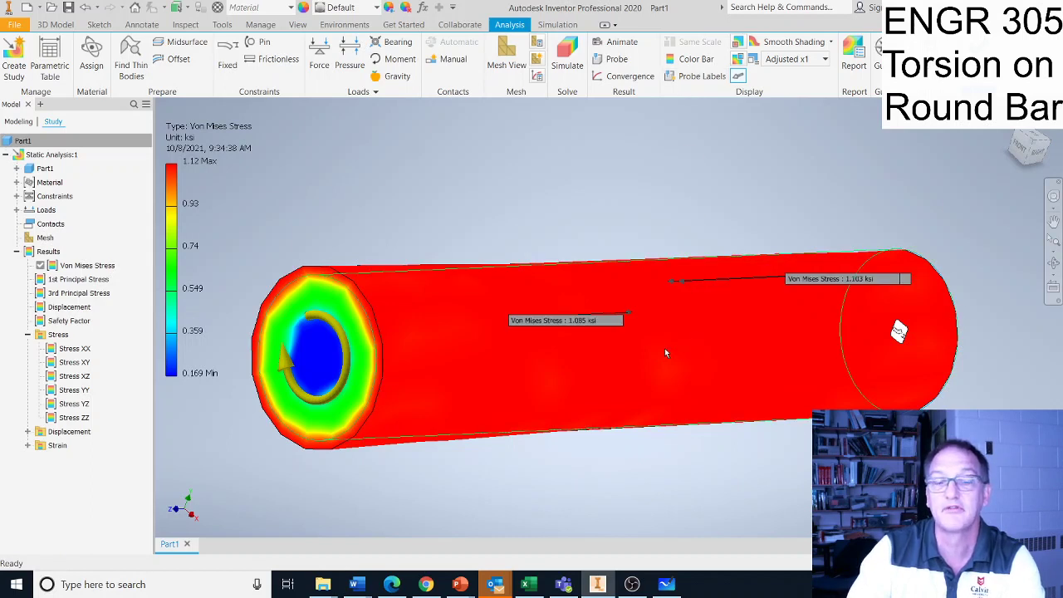
{"action": "left_click", "coordinate": [665, 353]}
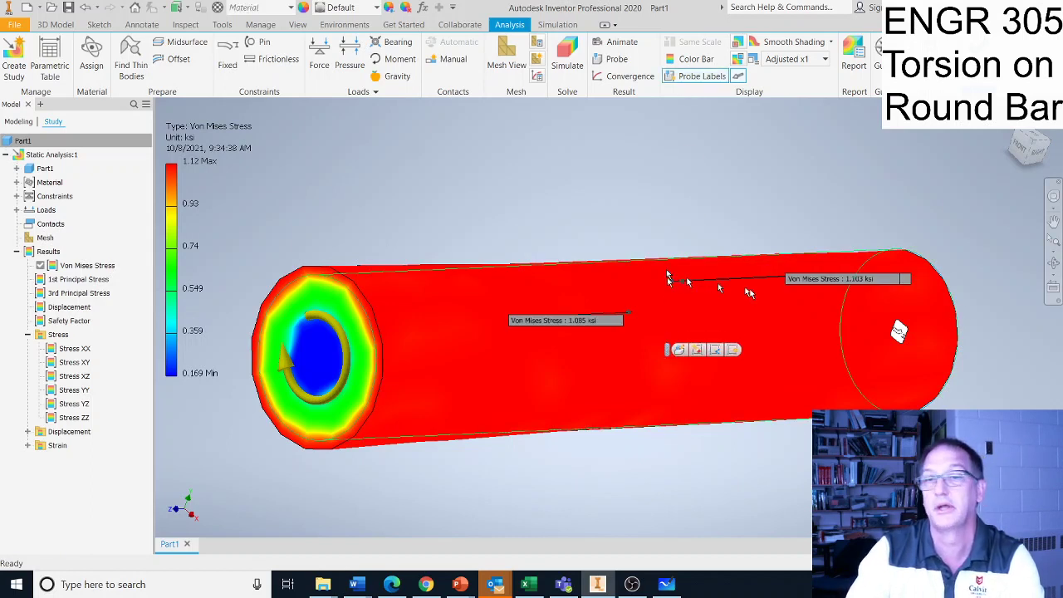
{"action": "left_click", "coordinate": [793, 287]}
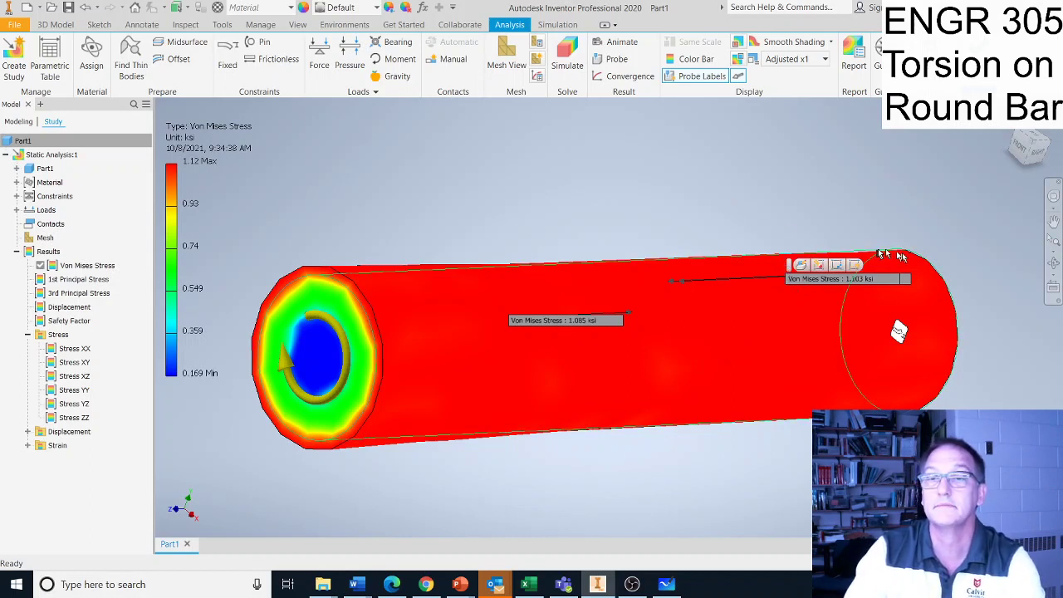
{"action": "left_click_drag", "start_coordinate": [883, 254], "coordinate": [786, 179]}
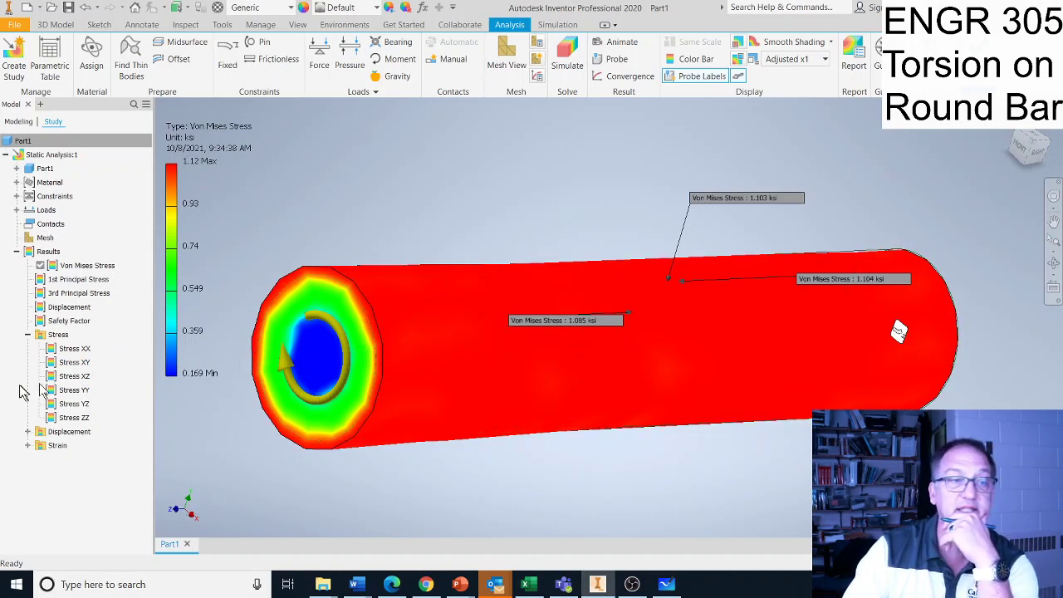
- Display the Stress XY result and the Stress XZ result on the cylinder in turn, examining the probe values
{"action": "double_click", "coordinate": [74, 363]}
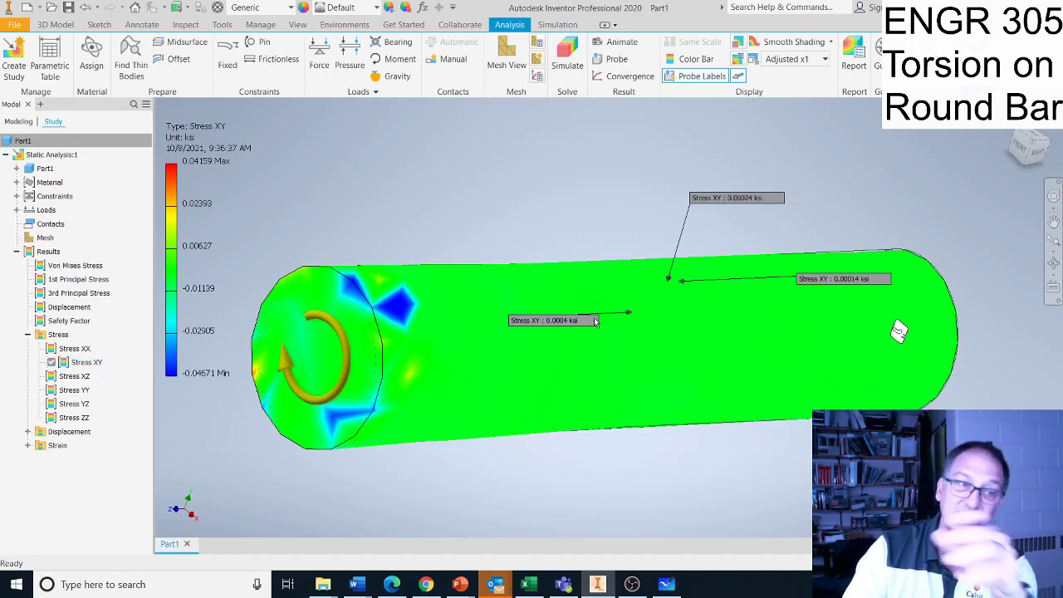
{"action": "mouse_move", "coordinate": [595, 322]}
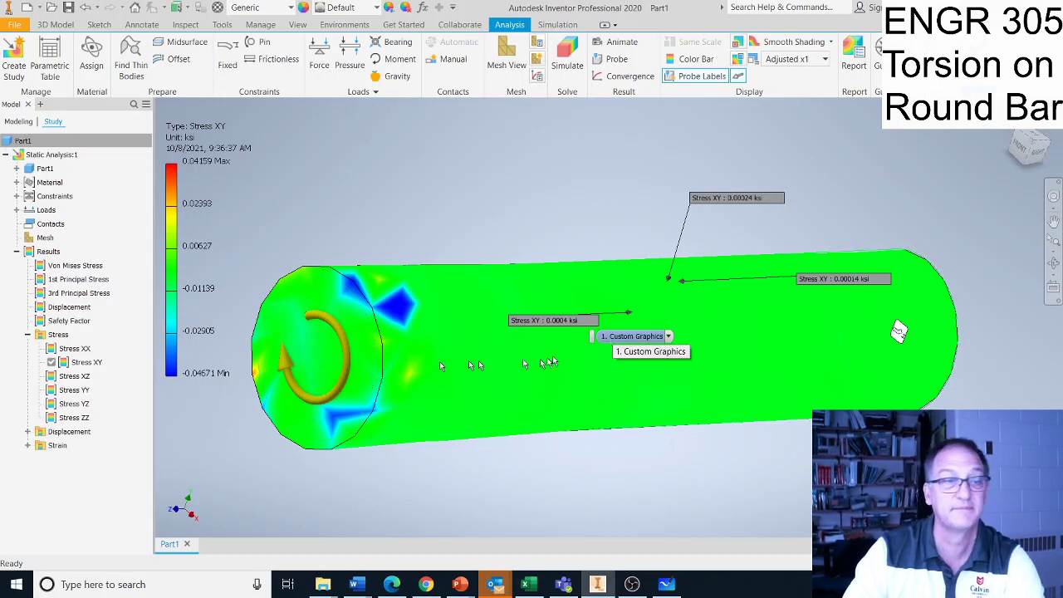
{"action": "double_click", "coordinate": [64, 375]}
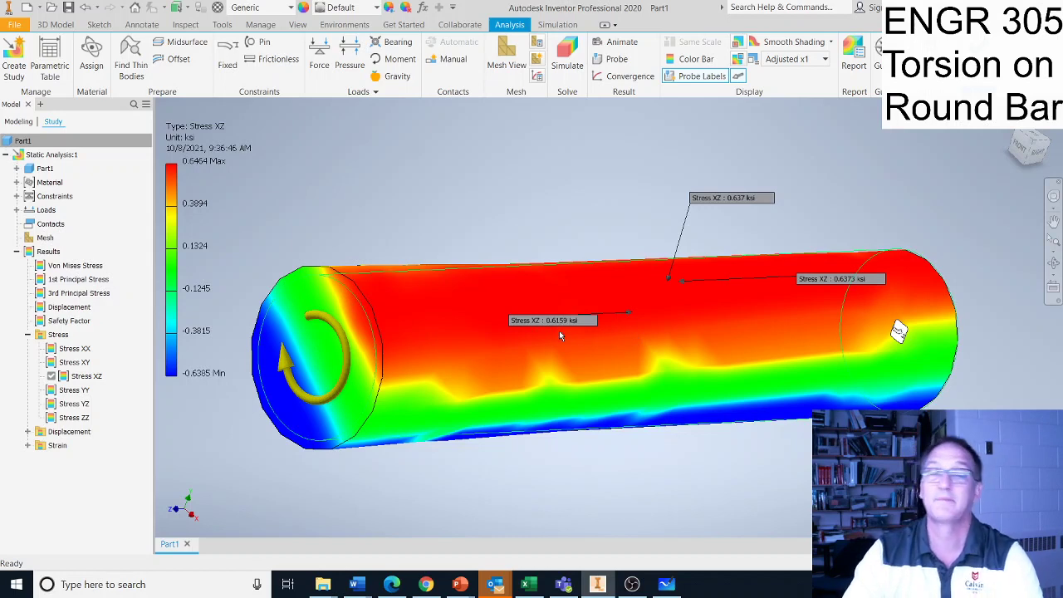
{"action": "mouse_move", "coordinate": [578, 352]}
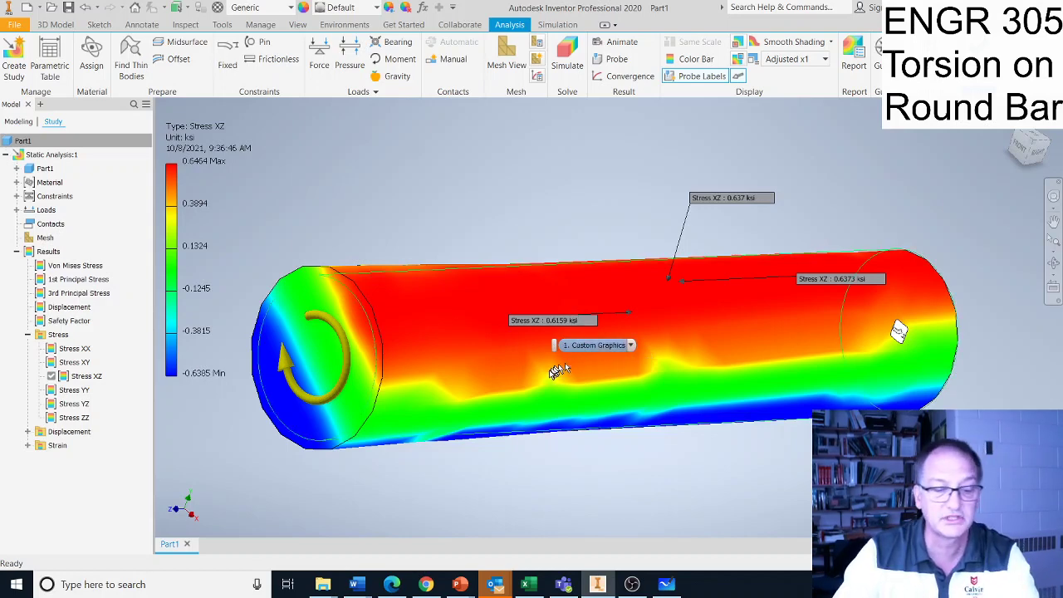
- Toggle the probe labels off and back on, and hide the load and constraint symbols on the Stress XZ plot
{"action": "middle_click_drag", "start_coordinate": [533, 378], "coordinate": [798, 125], "text": "shift"}
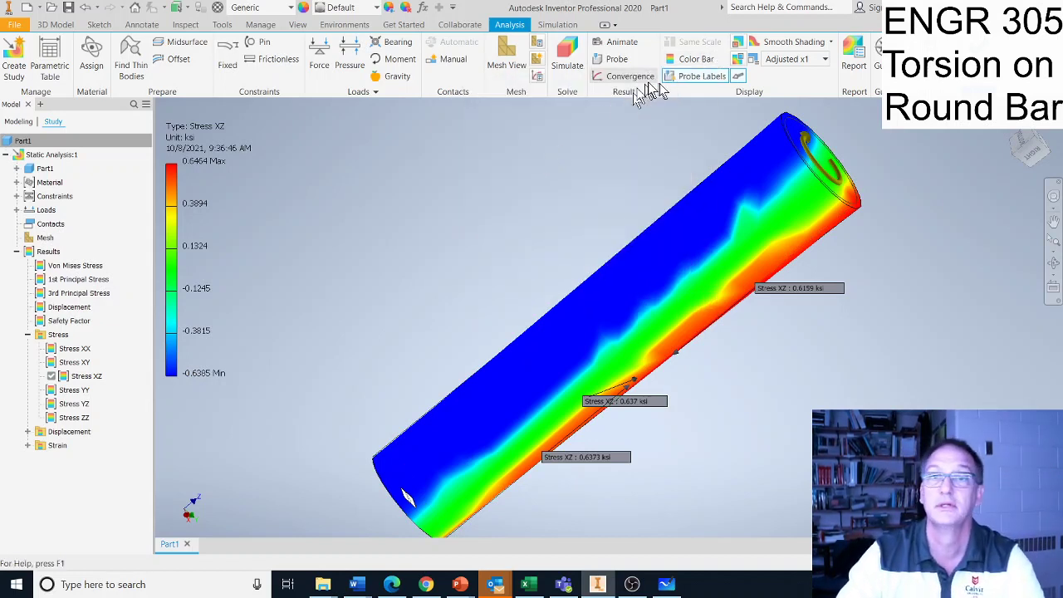
{"action": "left_click", "coordinate": [698, 76]}
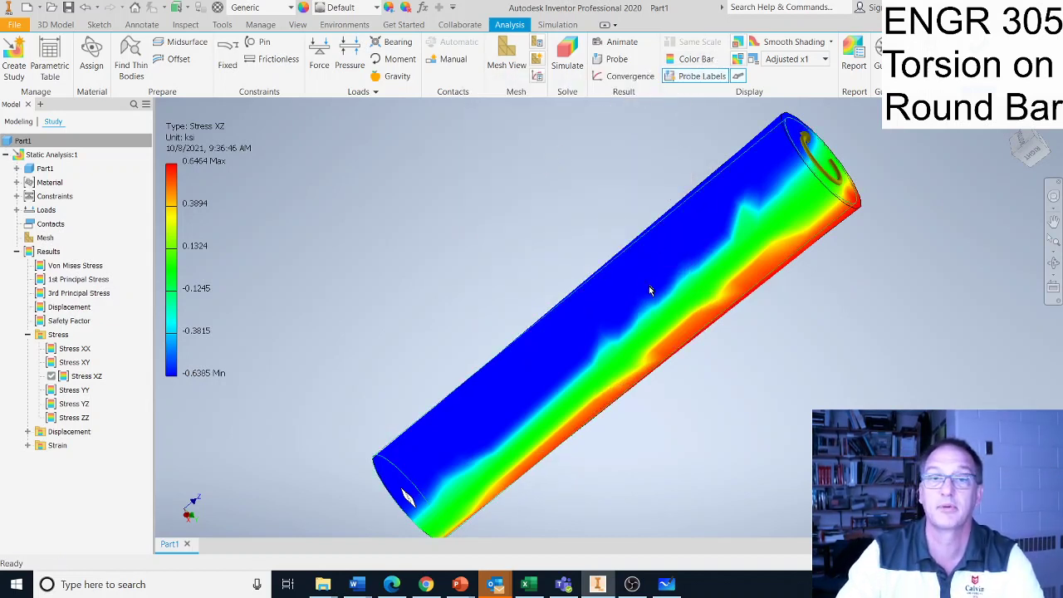
{"action": "left_click", "coordinate": [698, 75]}
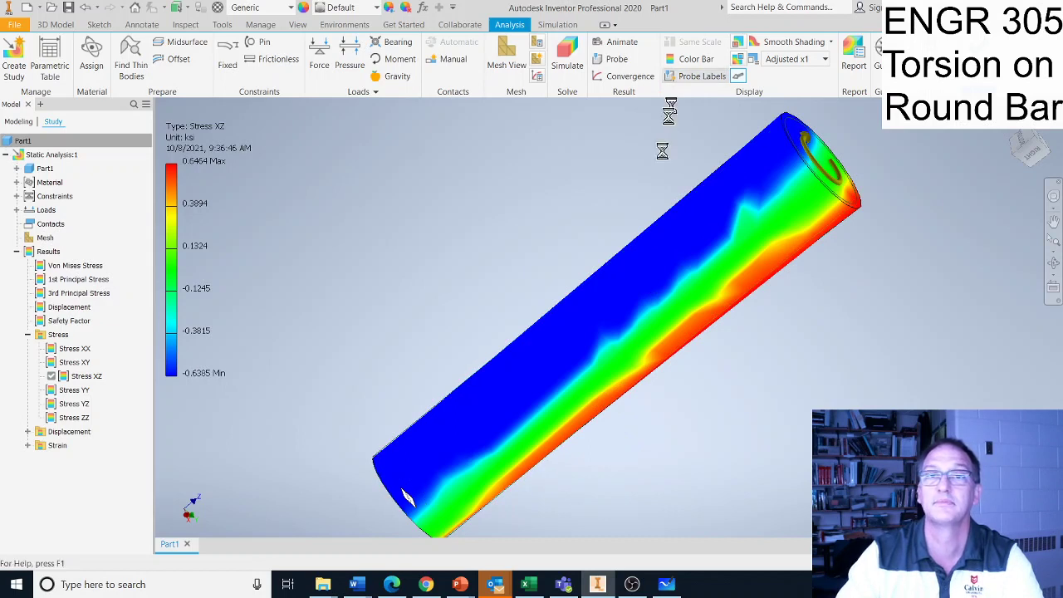
{"action": "left_click", "coordinate": [563, 318]}
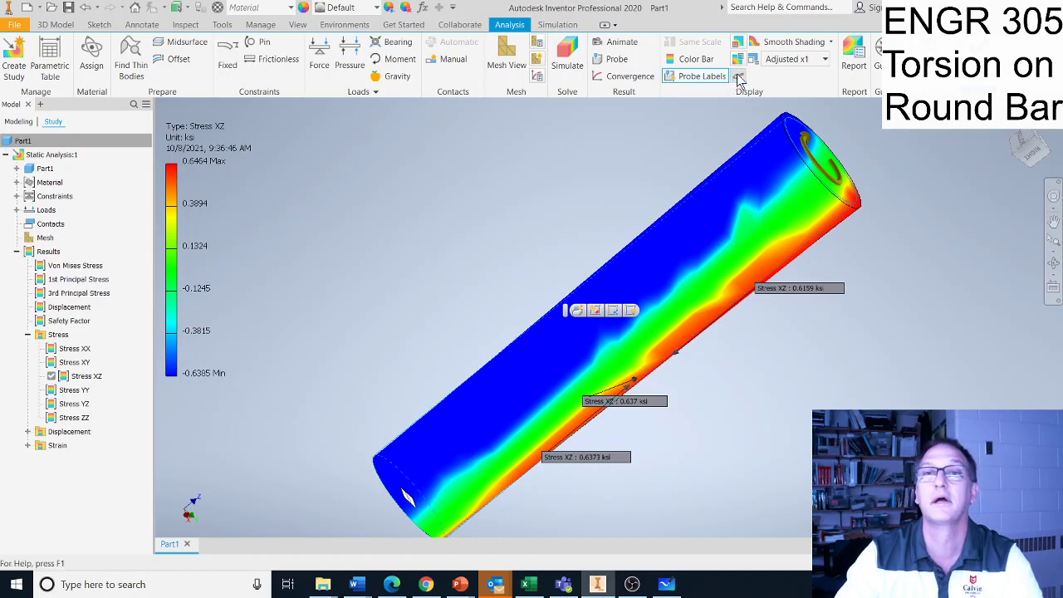
{"action": "left_click", "coordinate": [641, 201]}
{"action": "left_click", "coordinate": [581, 304]}
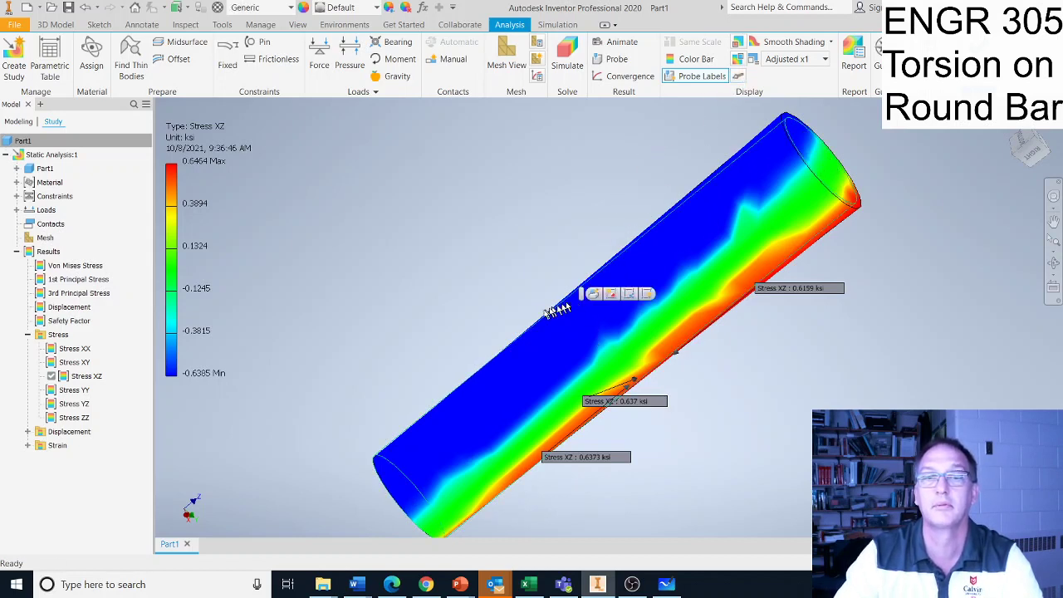
{"action": "left_click", "coordinate": [550, 328]}
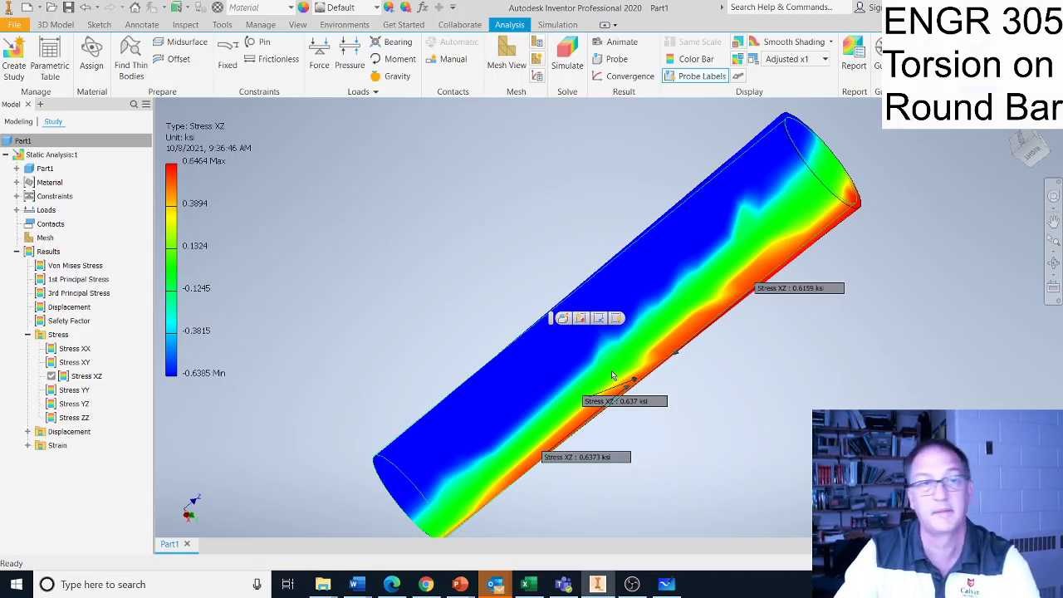
{"action": "mouse_move", "coordinate": [632, 397]}
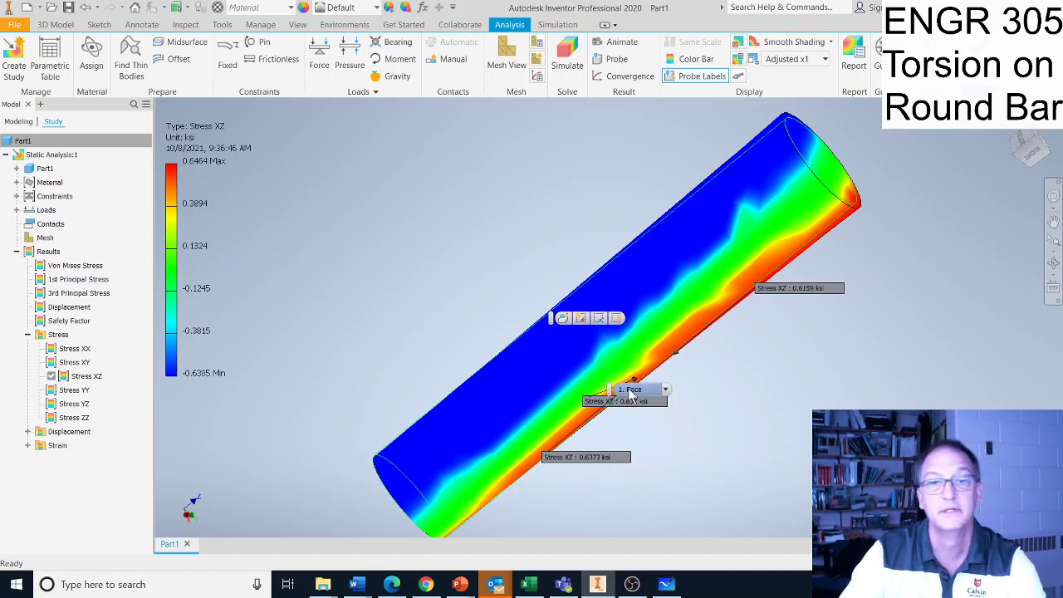
{"action": "left_click", "coordinate": [519, 300]}
{"action": "scroll", "coordinate": [498, 308], "scroll_direction": "up", "scroll_amount": 2}
{"action": "scroll", "coordinate": [506, 263], "scroll_direction": "down", "scroll_amount": 2}
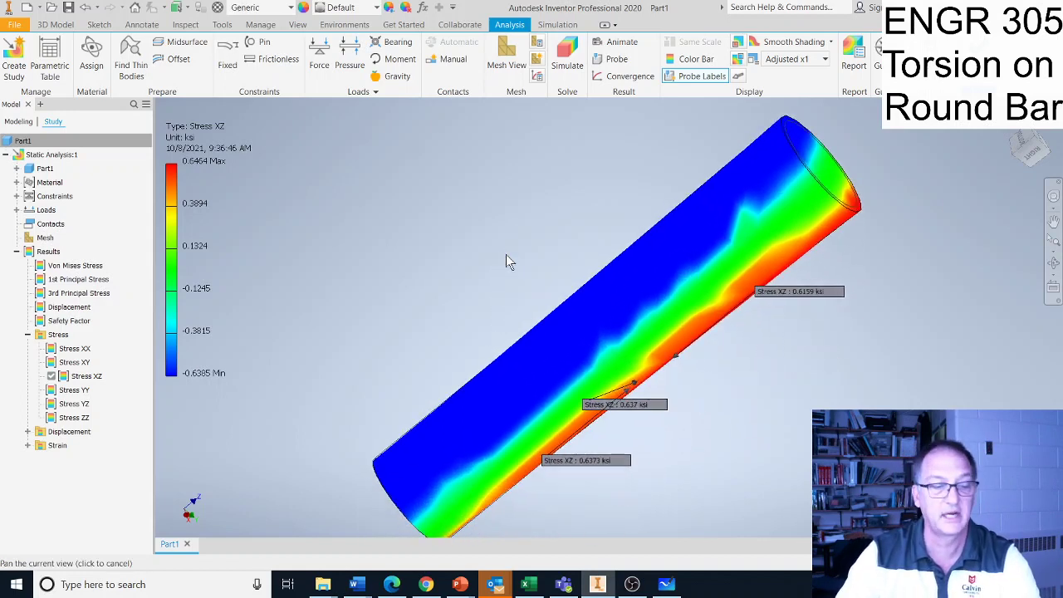
- Show the mesh on the Stress XZ plot and move the 0.6159 ksi probe label off the cylinder
{"action": "left_click", "coordinate": [506, 60]}
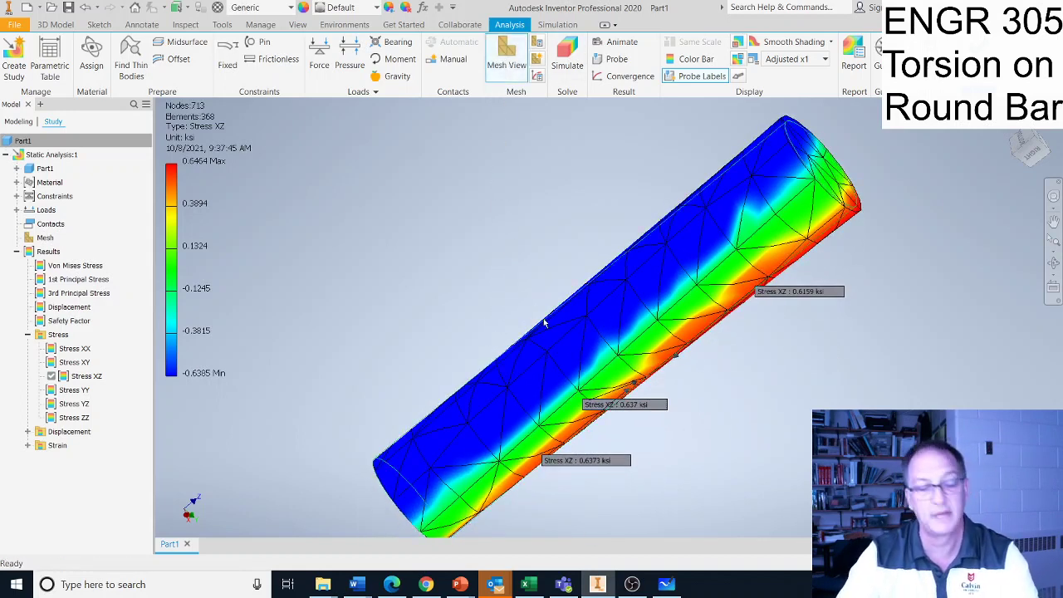
{"action": "middle_click_drag", "start_coordinate": [543, 321], "coordinate": [627, 460], "text": "shift"}
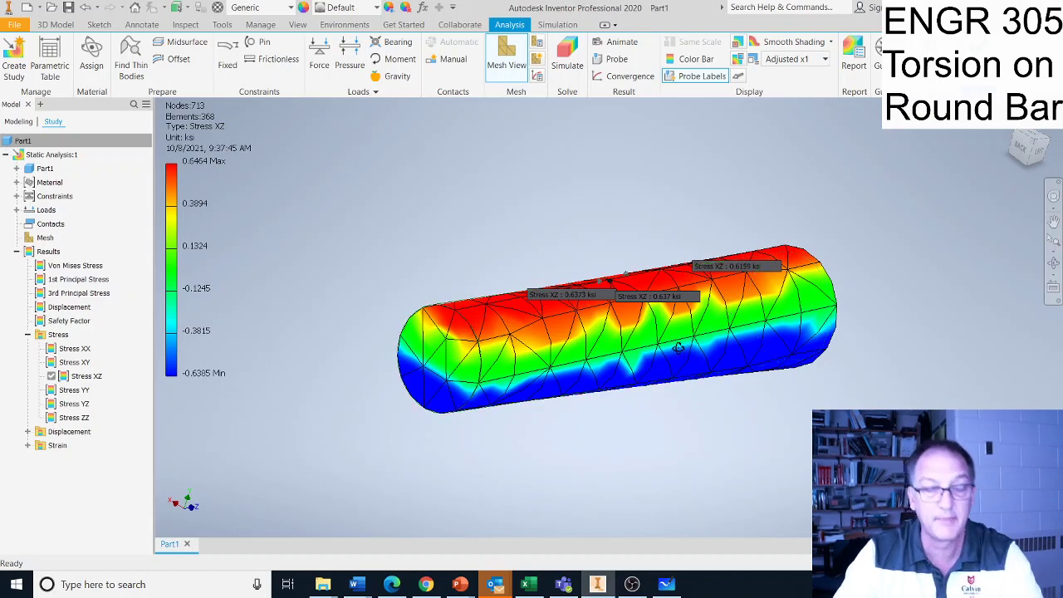
{"action": "middle_click_drag", "start_coordinate": [683, 349], "coordinate": [693, 389], "text": "shift"}
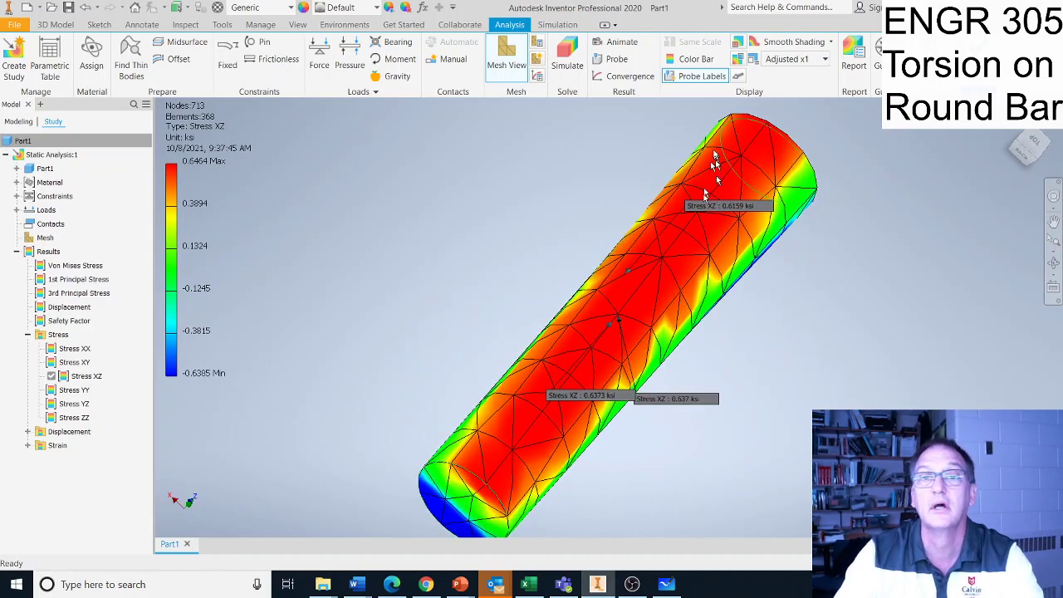
{"action": "left_click_drag", "start_coordinate": [768, 211], "coordinate": [641, 153]}
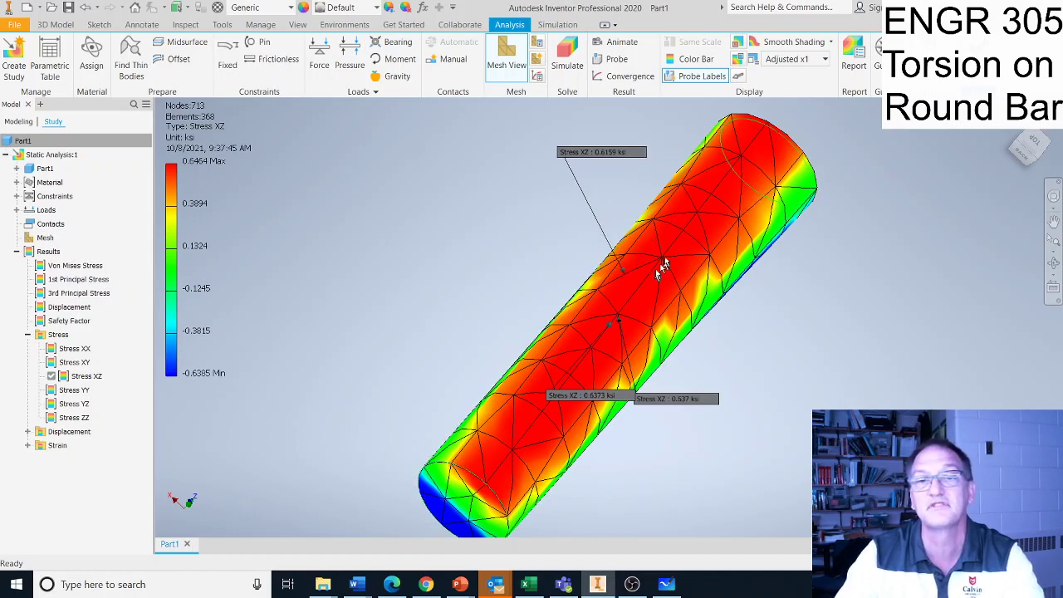
- Try to select a mesh node on the cylinder, toggling the load and constraint symbols and the probe labels
{"action": "left_click", "coordinate": [739, 76]}
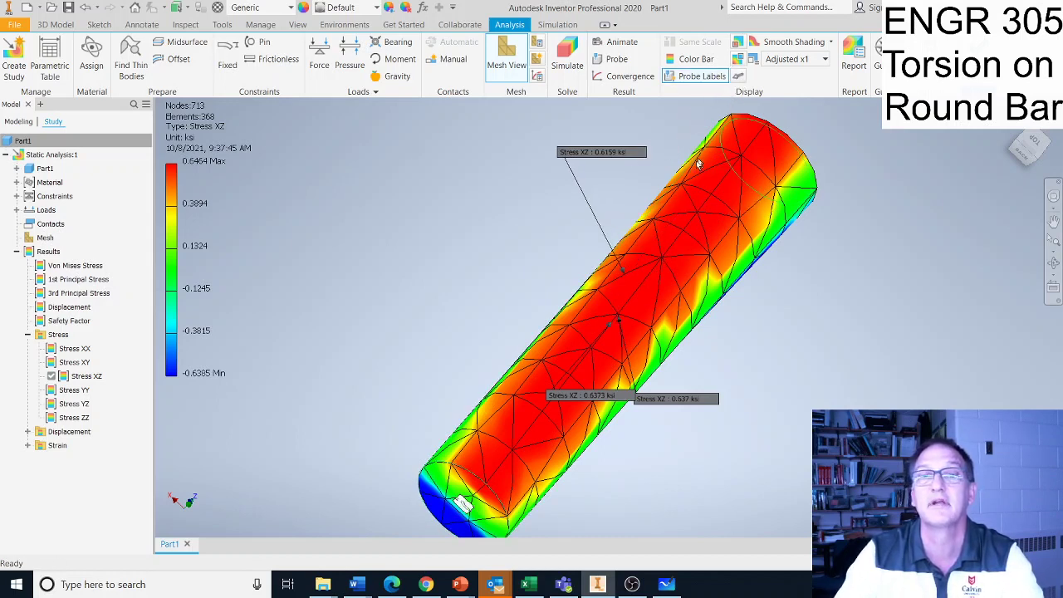
{"action": "left_click", "coordinate": [662, 263]}
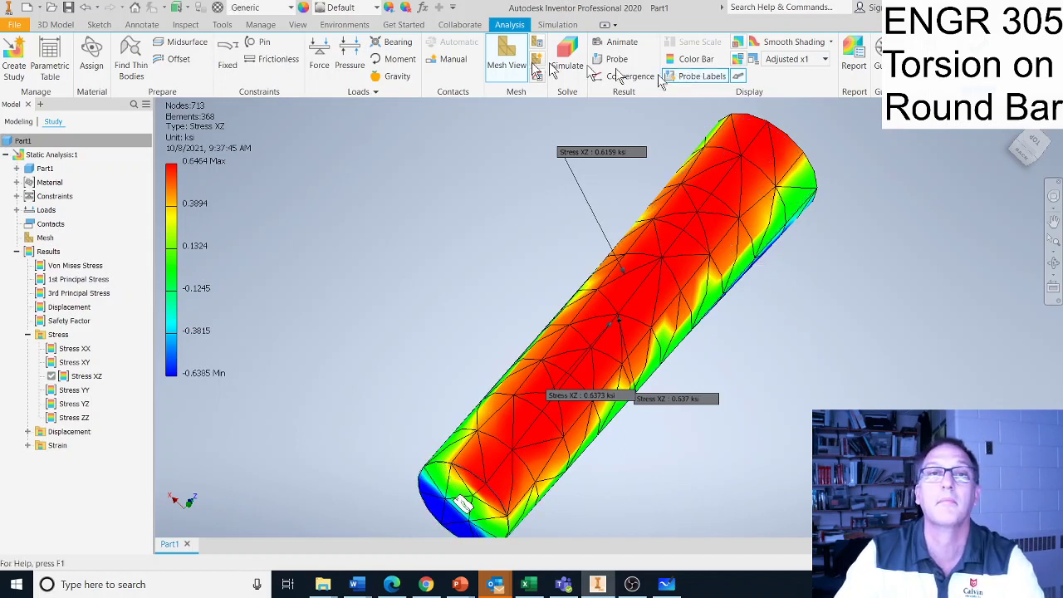
{"action": "left_click", "coordinate": [704, 77]}
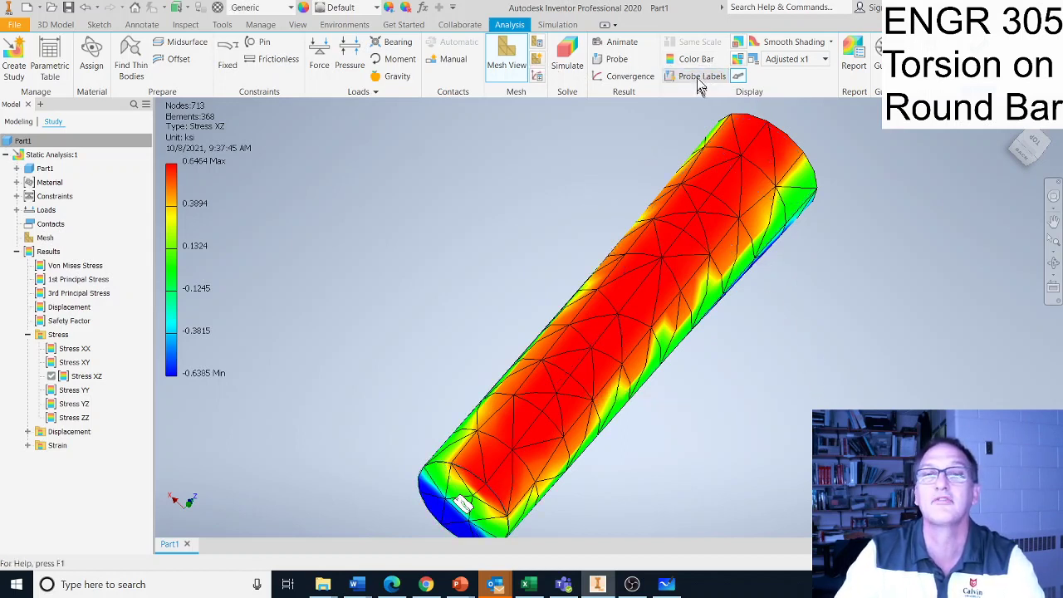
{"action": "left_click", "coordinate": [698, 77]}
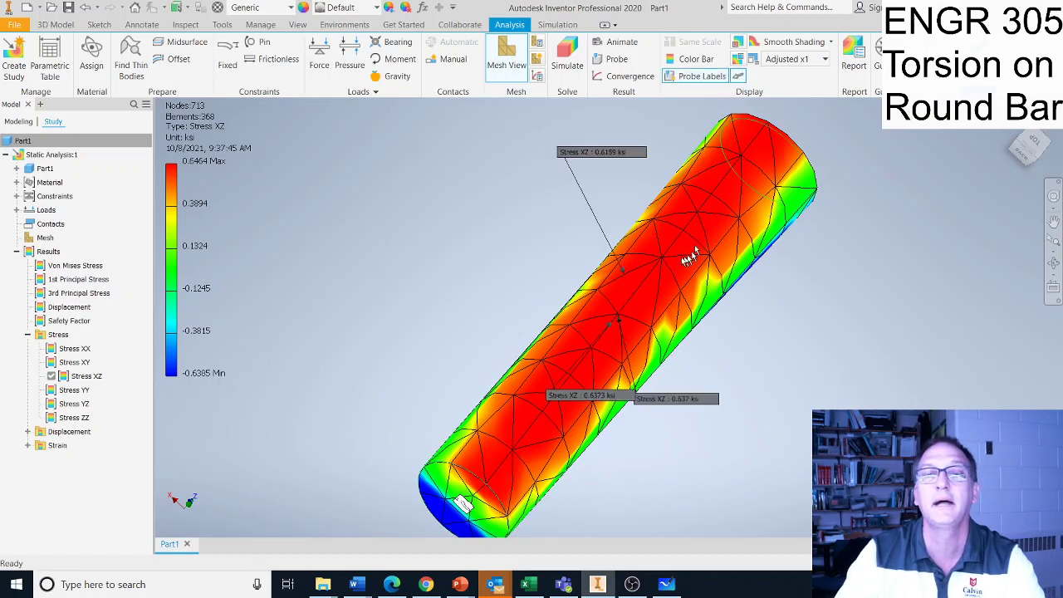
{"action": "mouse_move", "coordinate": [662, 261]}
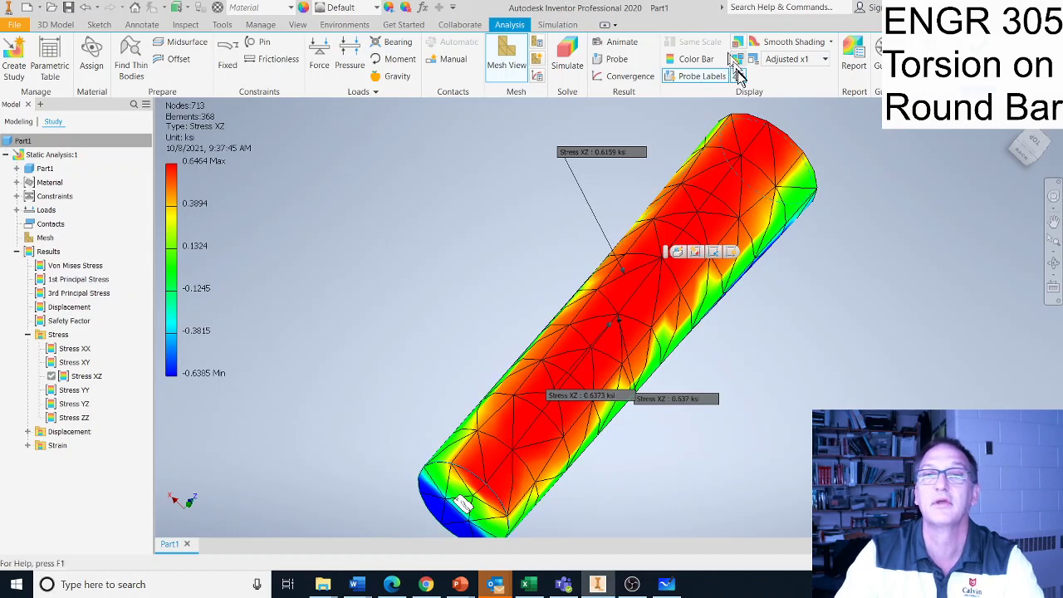
{"action": "right_click", "coordinate": [696, 77]}
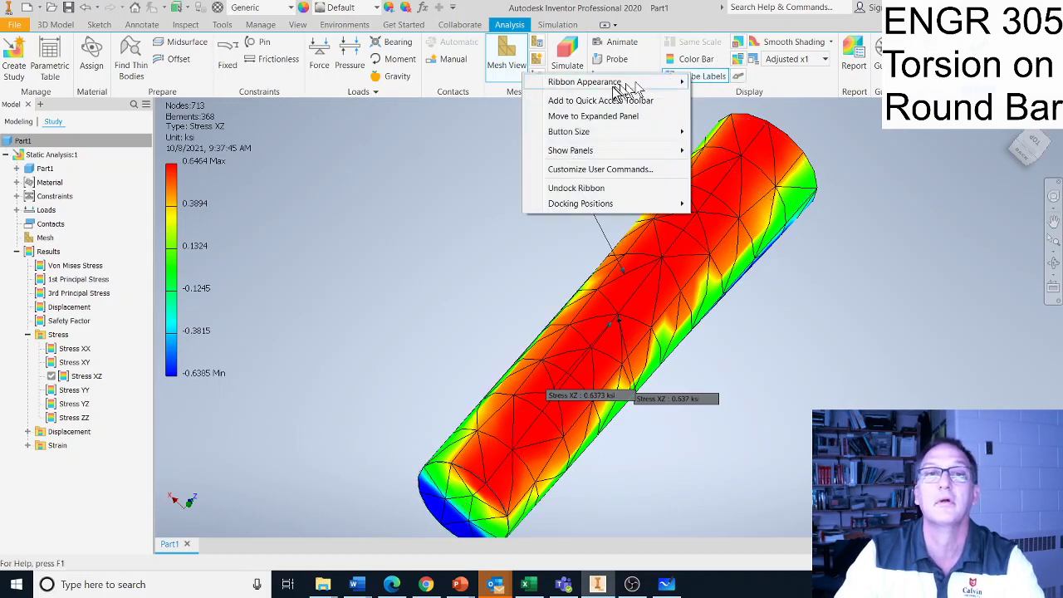
{"action": "left_click", "coordinate": [469, 190]}
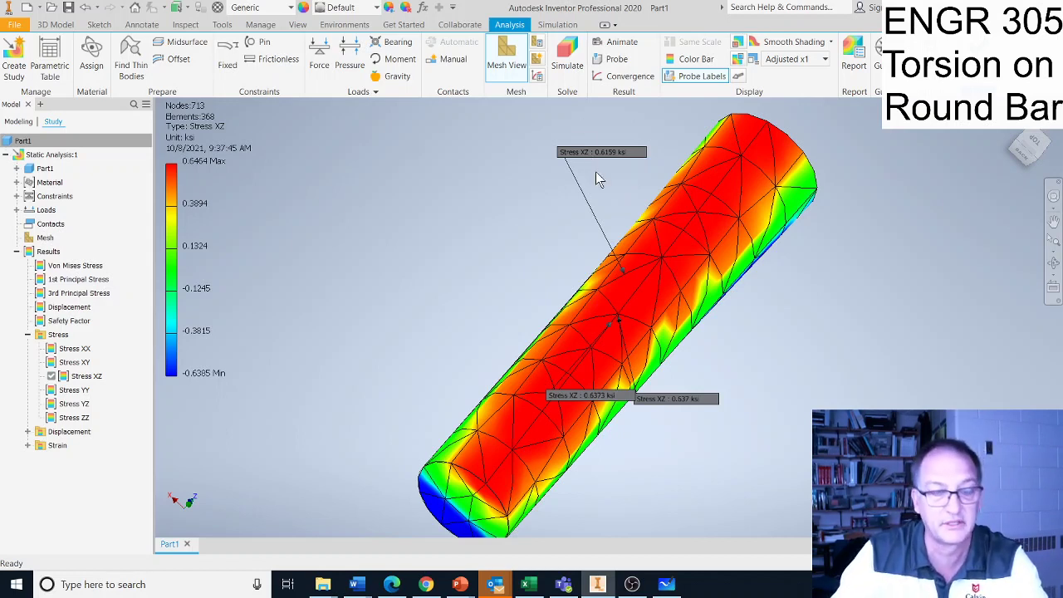
- Switch to Microsoft Whiteboard and handwrite the twist angle formula θ = TL/JG in black below the 636 psi result
{"action": "left_click", "coordinate": [669, 585]}
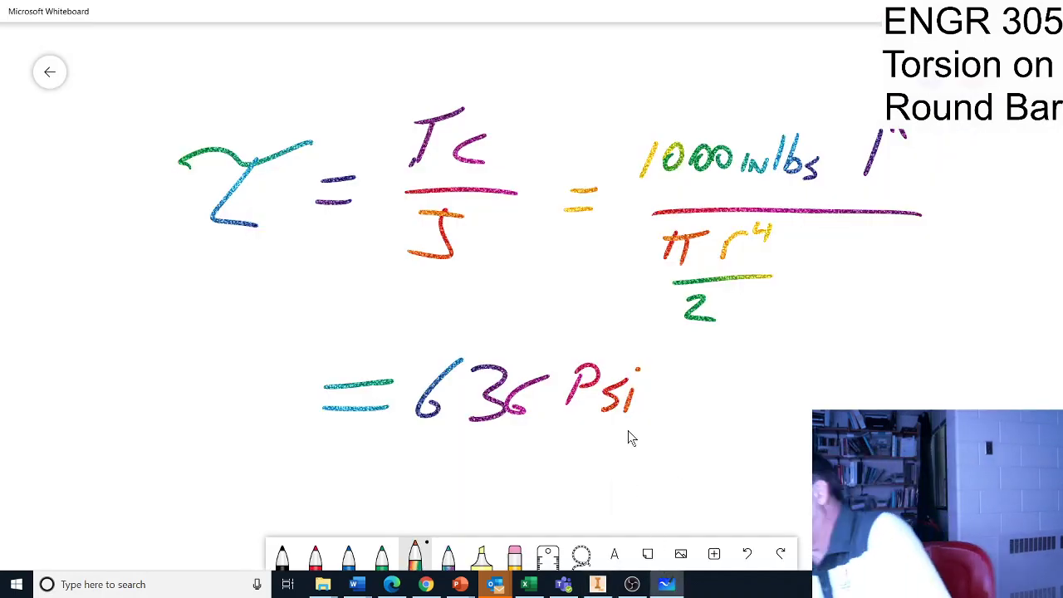
{"action": "scroll", "coordinate": [629, 432], "scroll_direction": "down", "scroll_amount": 4}
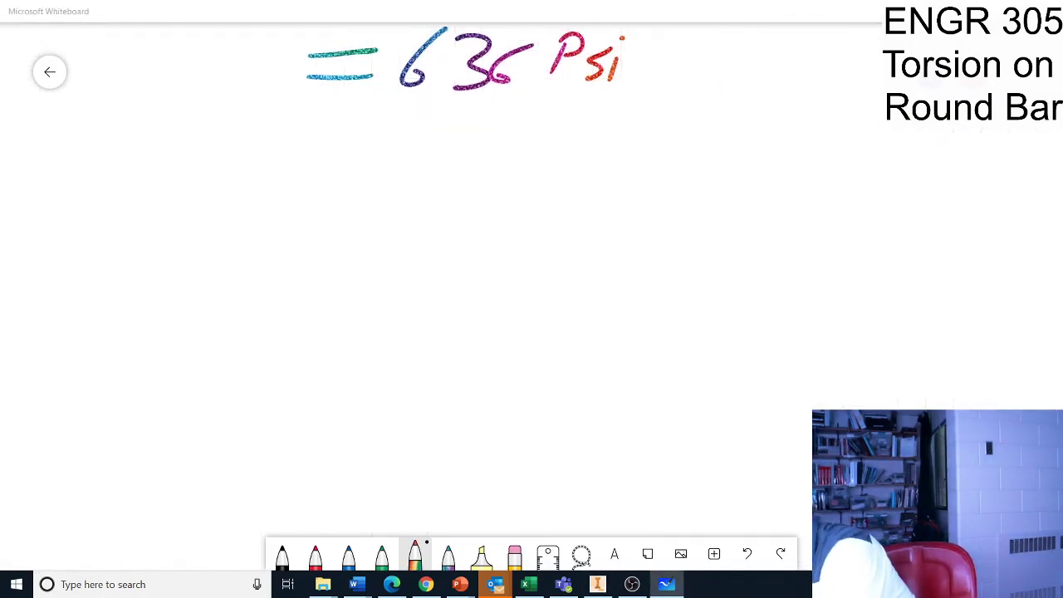
{"action": "key", "text": "super+Tab"}
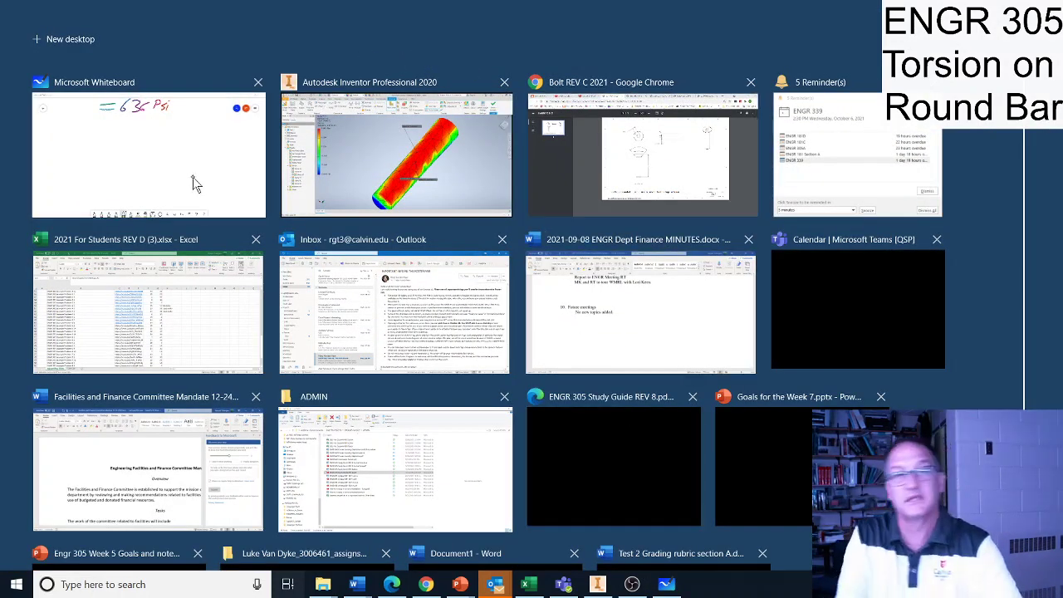
{"action": "left_click", "coordinate": [161, 180]}
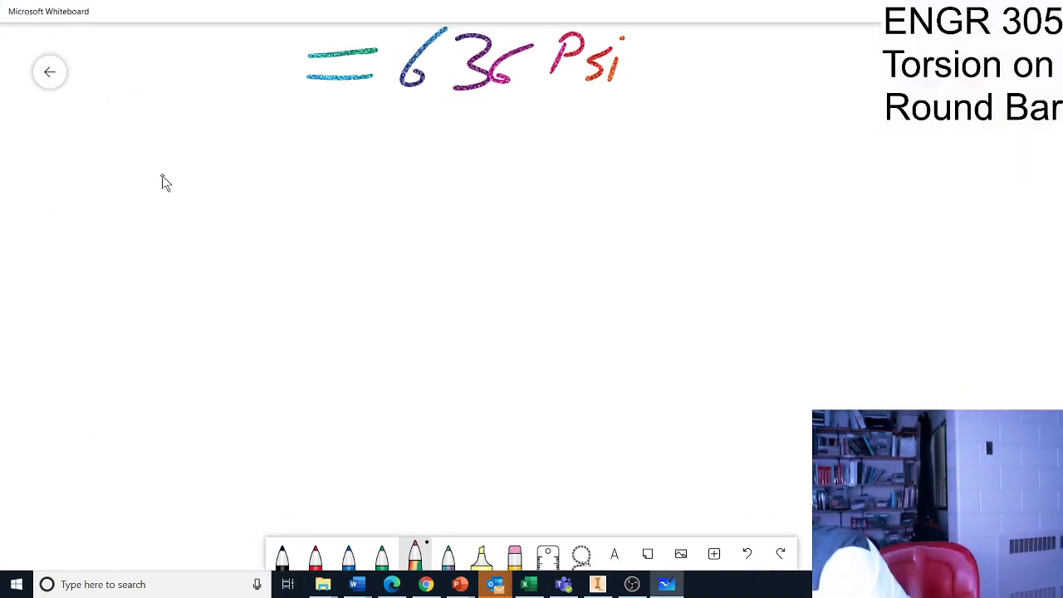
{"action": "key", "text": "ctrl+1"}
{"action": "mouse_move", "coordinate": [239, 228]}
{"action": "left_mouse_down"}
{"action": "mouse_move", "coordinate": [231, 307]}
{"action": "mouse_move", "coordinate": [220, 223]}
{"action": "left_mouse_up"}
{"action": "left_click_drag", "start_coordinate": [222, 257], "coordinate": [373, 256]}
{"action": "left_click_drag", "start_coordinate": [337, 270], "coordinate": [371, 268]}
{"action": "left_click_drag", "start_coordinate": [442, 205], "coordinate": [424, 239]}
{"action": "left_click_drag", "start_coordinate": [461, 190], "coordinate": [419, 205]}
{"action": "mouse_move", "coordinate": [490, 192]}
{"action": "left_mouse_down"}
{"action": "mouse_move", "coordinate": [478, 234]}
{"action": "mouse_move", "coordinate": [496, 236]}
{"action": "left_mouse_up"}
{"action": "left_click_drag", "start_coordinate": [410, 271], "coordinate": [526, 272]}
{"action": "mouse_move", "coordinate": [428, 287]}
{"action": "left_mouse_down"}
{"action": "mouse_move", "coordinate": [401, 326]}
{"action": "mouse_move", "coordinate": [441, 284]}
{"action": "left_mouse_up"}
{"action": "mouse_move", "coordinate": [486, 298]}
{"action": "left_mouse_down"}
{"action": "mouse_move", "coordinate": [467, 301]}
{"action": "mouse_move", "coordinate": [461, 319]}
{"action": "left_mouse_up"}
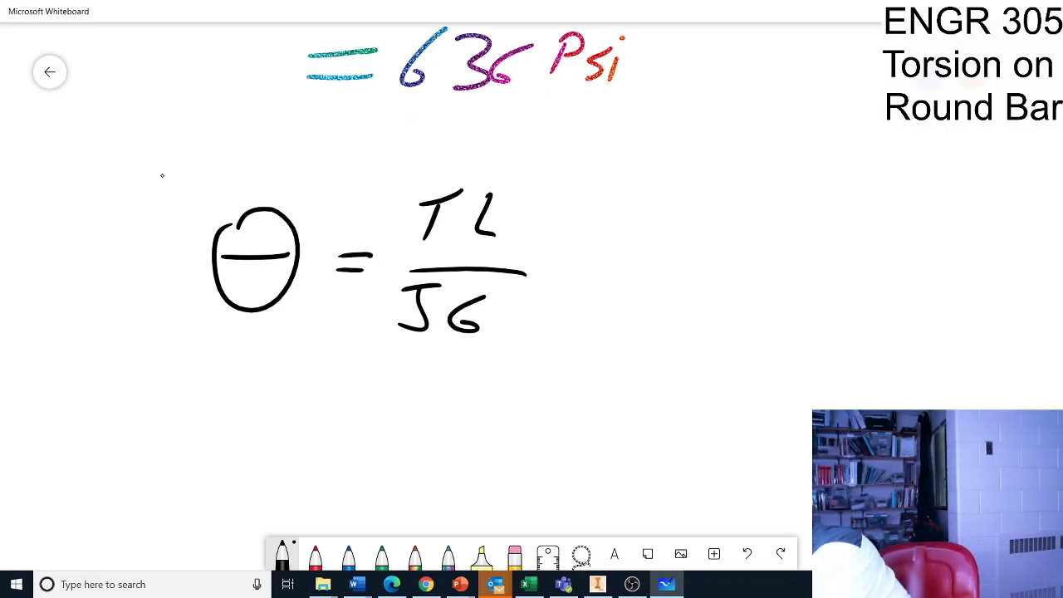
- Continue the twist equation with an equals sign and the numerator 1000 in lbs times 10 over a fraction bar
{"action": "left_click_drag", "start_coordinate": [570, 264], "coordinate": [595, 261]}
{"action": "left_click_drag", "start_coordinate": [569, 284], "coordinate": [597, 280]}
{"action": "left_click_drag", "start_coordinate": [649, 222], "coordinate": [636, 255]}
{"action": "mouse_move", "coordinate": [665, 223]}
{"action": "left_mouse_down"}
{"action": "mouse_move", "coordinate": [717, 223]}
{"action": "mouse_move", "coordinate": [761, 240]}
{"action": "left_mouse_up"}
{"action": "mouse_move", "coordinate": [784, 202]}
{"action": "left_mouse_down"}
{"action": "mouse_move", "coordinate": [775, 243]}
{"action": "mouse_move", "coordinate": [806, 233]}
{"action": "left_mouse_up"}
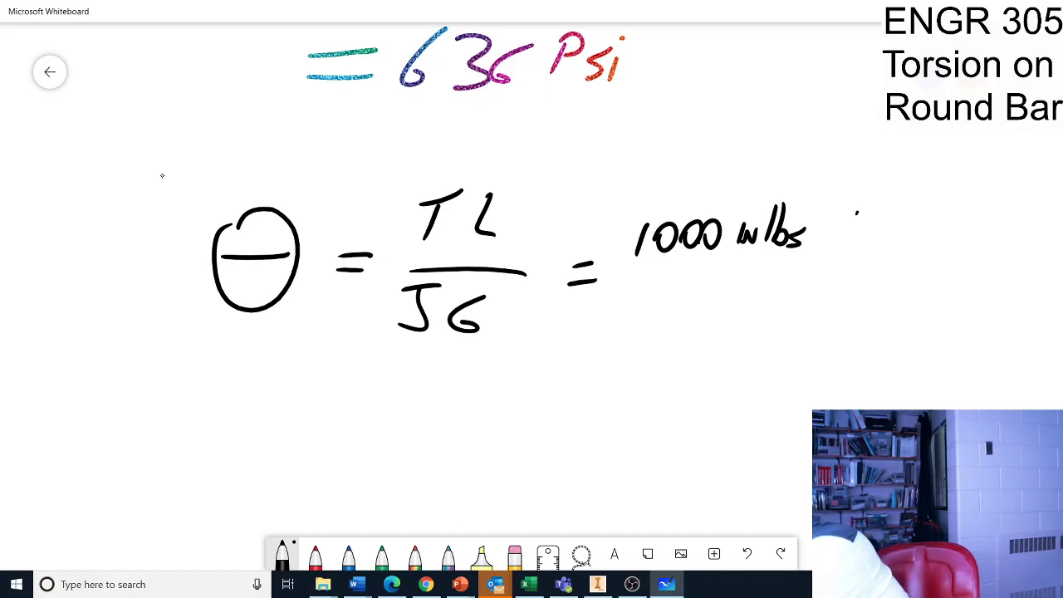
{"action": "left_click_drag", "start_coordinate": [858, 211], "coordinate": [849, 248]}
{"action": "left_click_drag", "start_coordinate": [877, 210], "coordinate": [875, 212]}
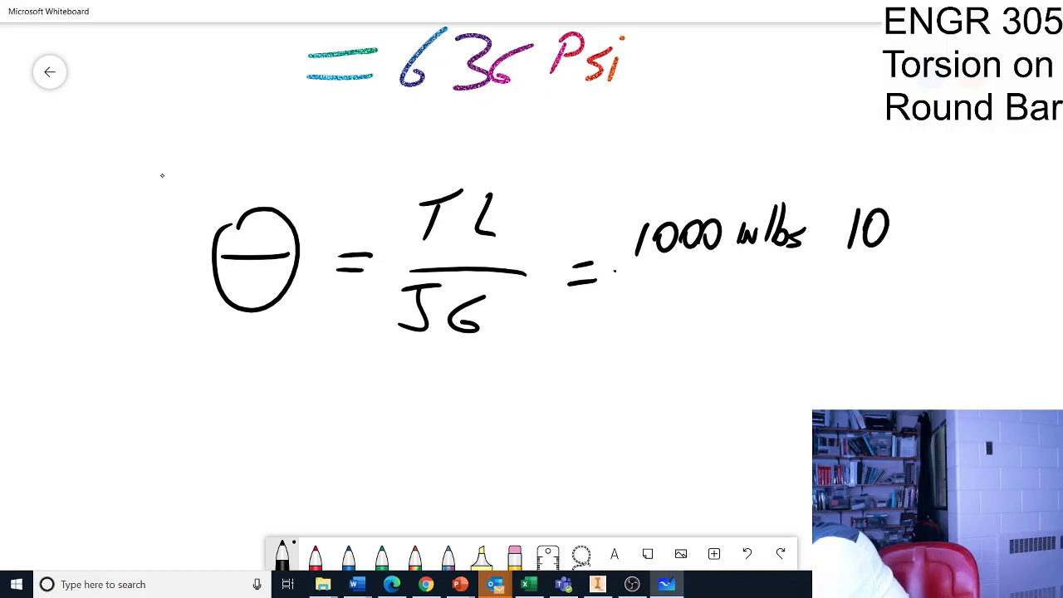
{"action": "left_click_drag", "start_coordinate": [625, 272], "coordinate": [895, 281]}
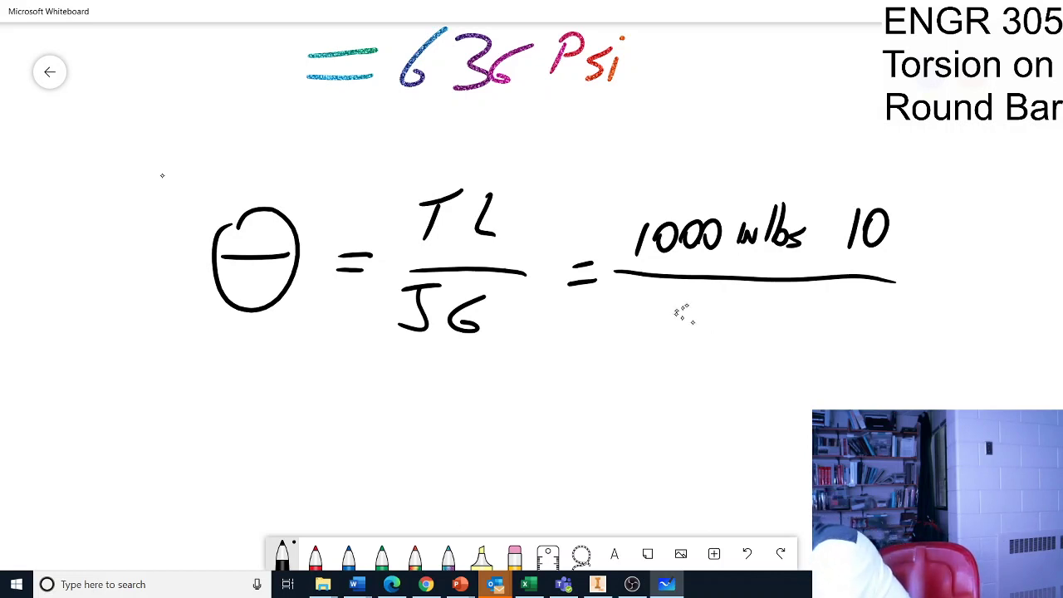
- Write the denominator π/2 in⁴ times 10E6 psi and the result = 63 E-3 below the equation
{"action": "left_click_drag", "start_coordinate": [655, 295], "coordinate": [650, 315]}
{"action": "left_click_drag", "start_coordinate": [647, 295], "coordinate": [682, 289]}
{"action": "mouse_move", "coordinate": [670, 293]}
{"action": "left_mouse_down"}
{"action": "mouse_move", "coordinate": [678, 317]}
{"action": "mouse_move", "coordinate": [663, 344]}
{"action": "left_mouse_up"}
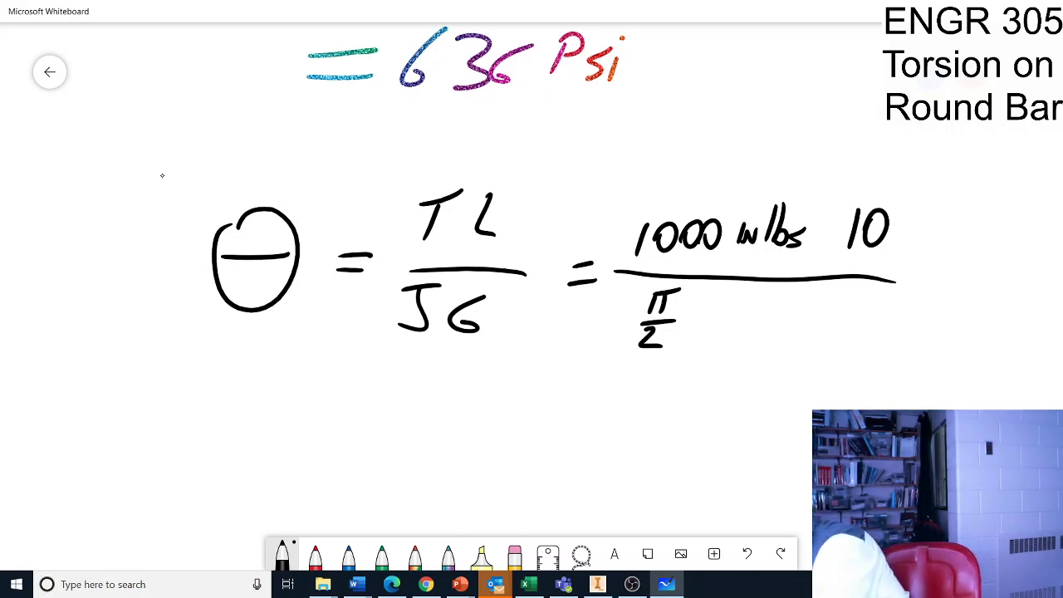
{"action": "left_click_drag", "start_coordinate": [733, 311], "coordinate": [723, 342]}
{"action": "mouse_move", "coordinate": [756, 308]}
{"action": "left_mouse_down"}
{"action": "mouse_move", "coordinate": [775, 337]}
{"action": "mouse_move", "coordinate": [807, 334]}
{"action": "left_mouse_up"}
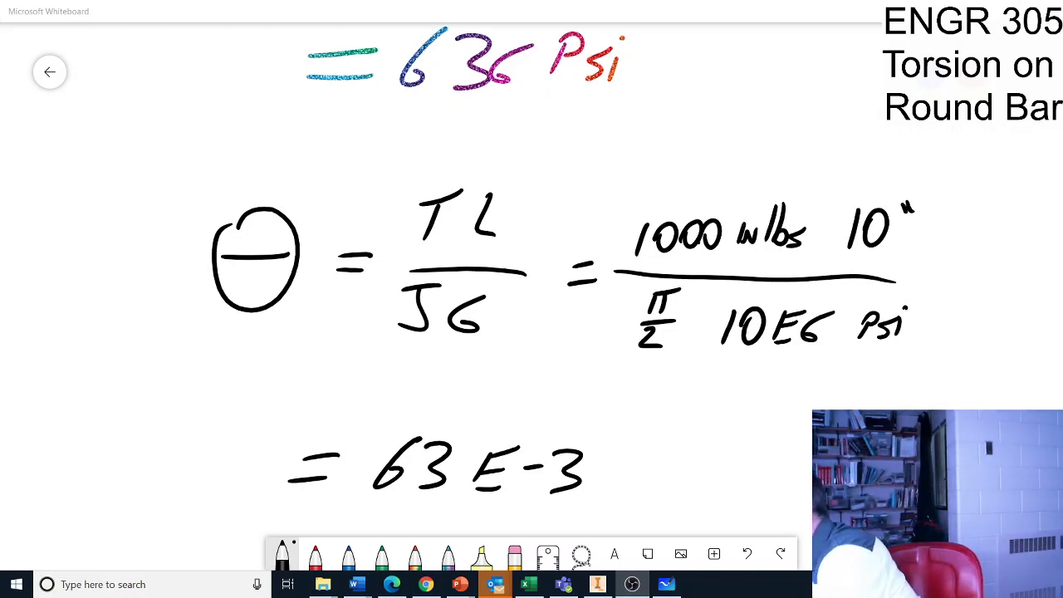
{"action": "left_click_drag", "start_coordinate": [684, 315], "coordinate": [695, 326]}
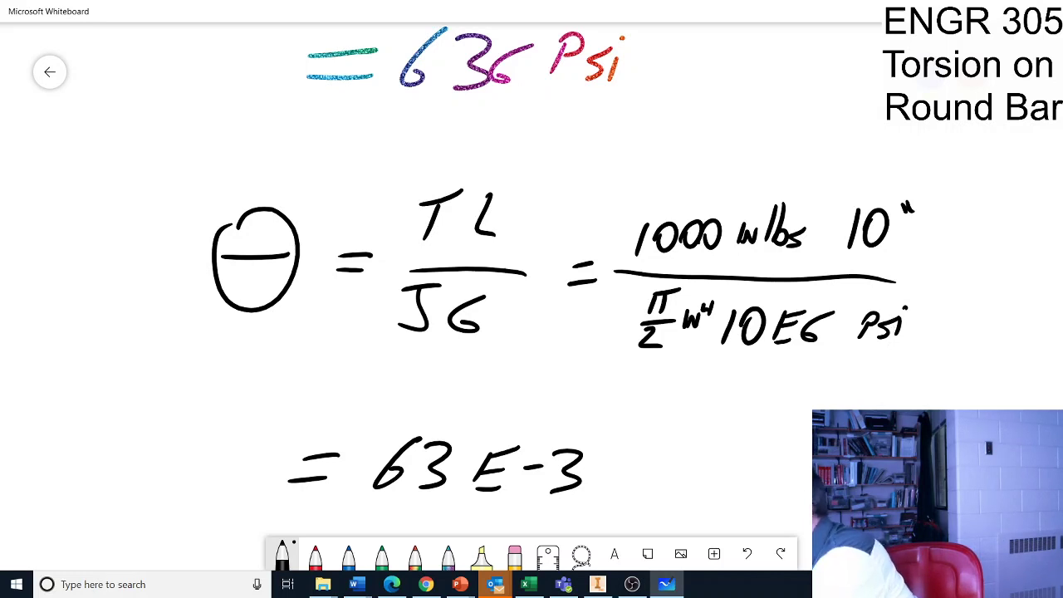
- Cross out the cancelling units in the twist equation in red and note "no units" and "Rad" beside the result
{"action": "left_click", "coordinate": [315, 554]}
{"action": "left_click_drag", "start_coordinate": [866, 311], "coordinate": [886, 306]}
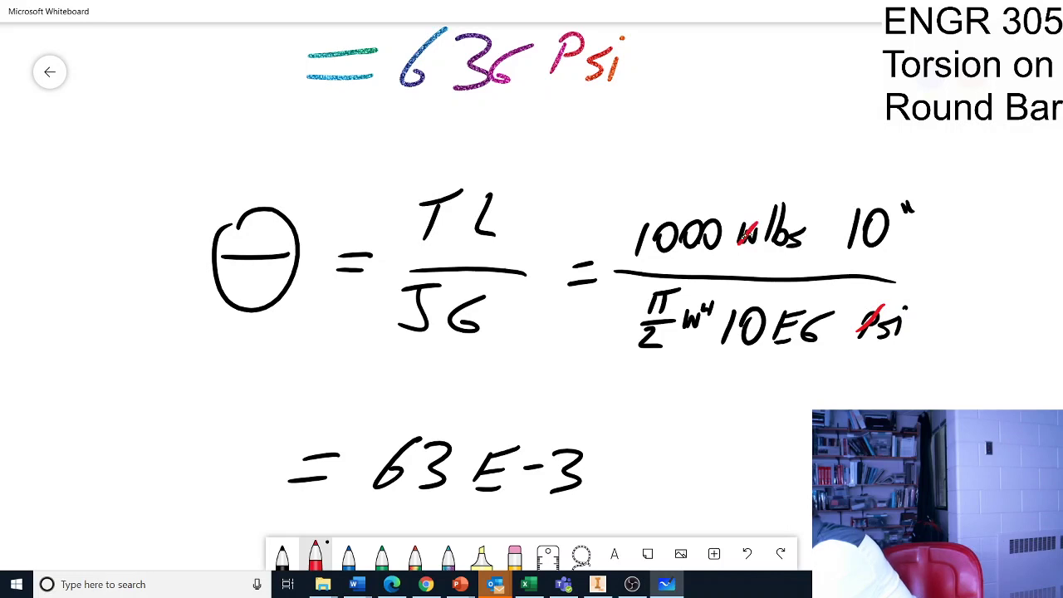
{"action": "left_click_drag", "start_coordinate": [774, 241], "coordinate": [828, 214]}
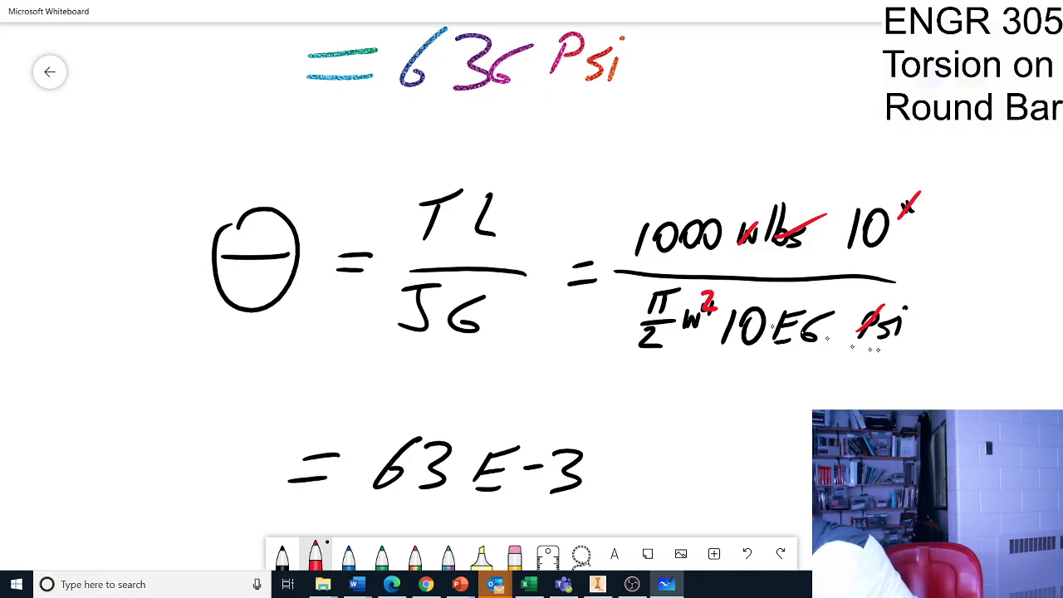
{"action": "left_click_drag", "start_coordinate": [870, 337], "coordinate": [913, 311]}
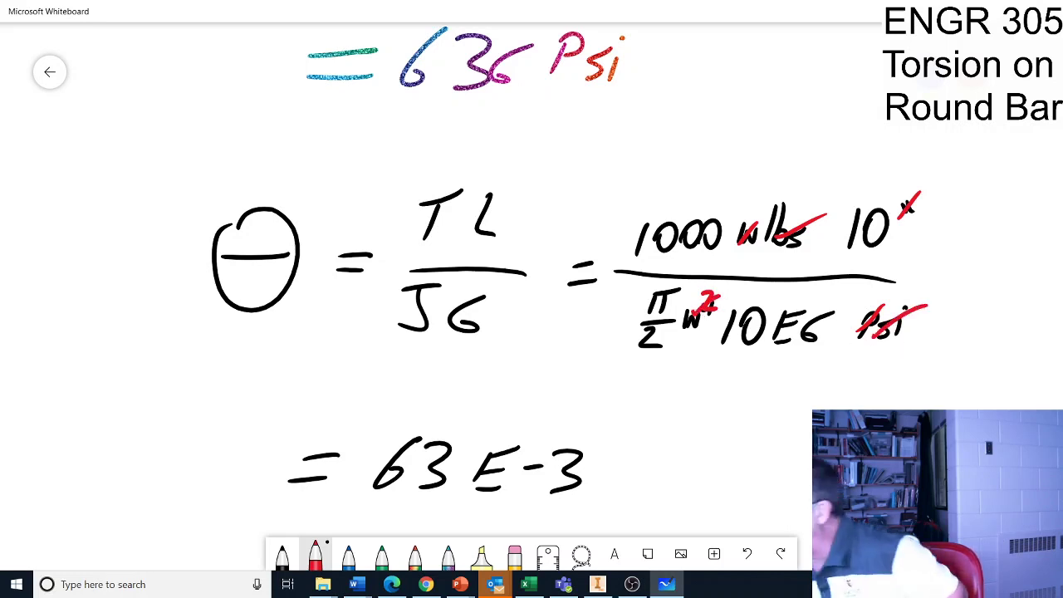
{"action": "mouse_move", "coordinate": [627, 489]}
{"action": "left_mouse_down"}
{"action": "mouse_move", "coordinate": [662, 466]}
{"action": "mouse_move", "coordinate": [699, 477]}
{"action": "mouse_move", "coordinate": [765, 461]}
{"action": "mouse_move", "coordinate": [746, 479]}
{"action": "left_mouse_up"}
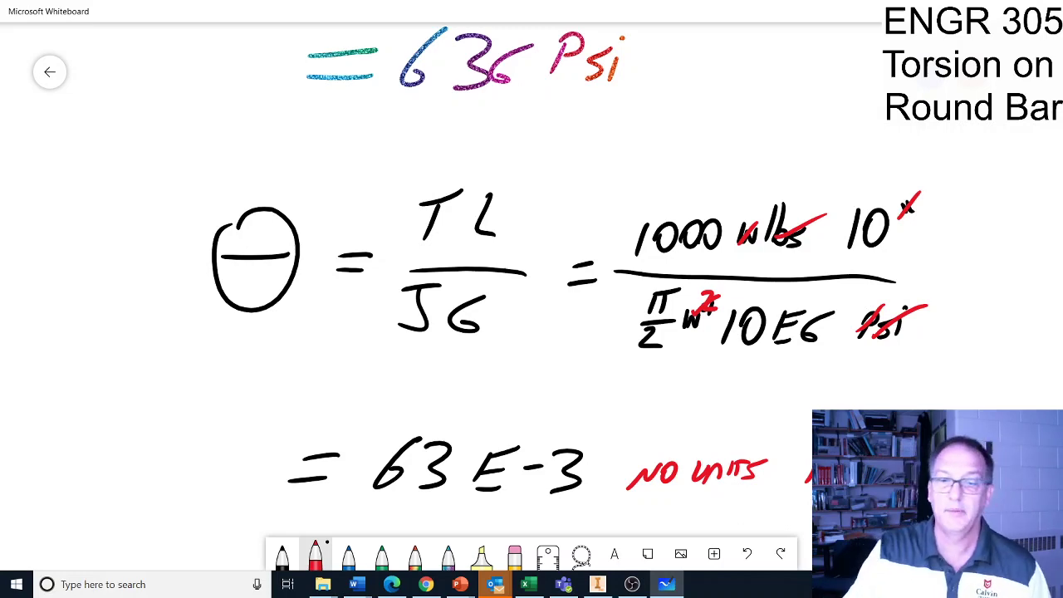
- Switch to Inventor and display the Displacement result on the cylinder, examining its loaded end face
{"action": "left_click", "coordinate": [598, 584]}
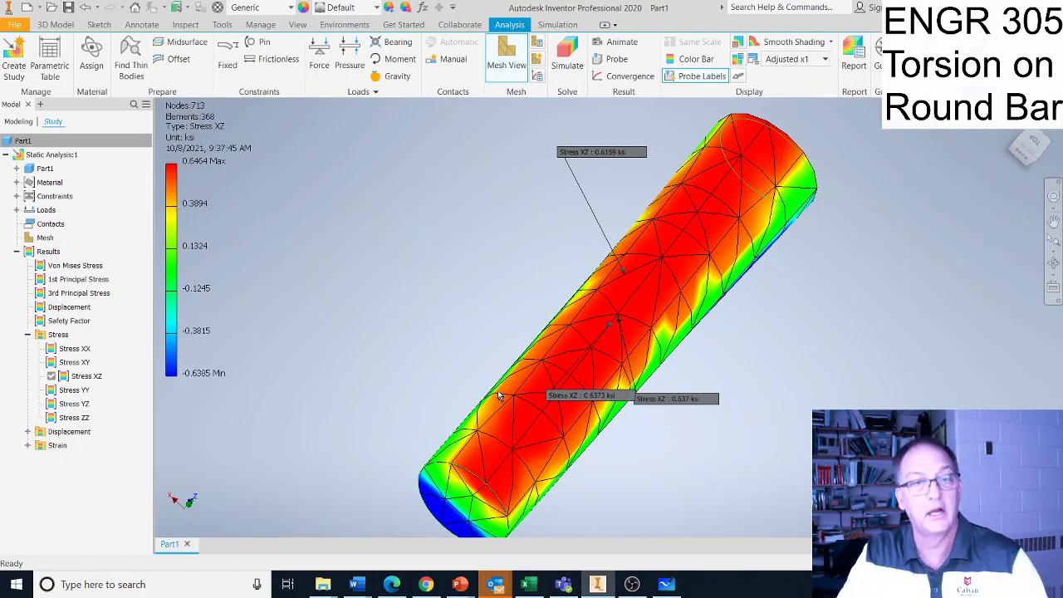
{"action": "middle_click_drag", "start_coordinate": [498, 396], "coordinate": [506, 359], "text": "shift"}
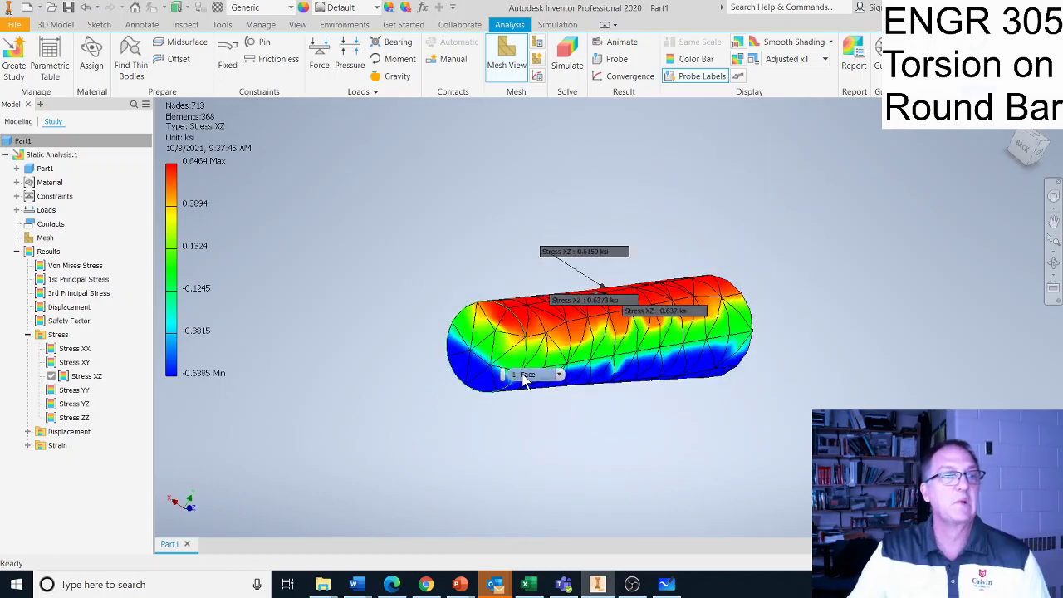
{"action": "double_click", "coordinate": [60, 308]}
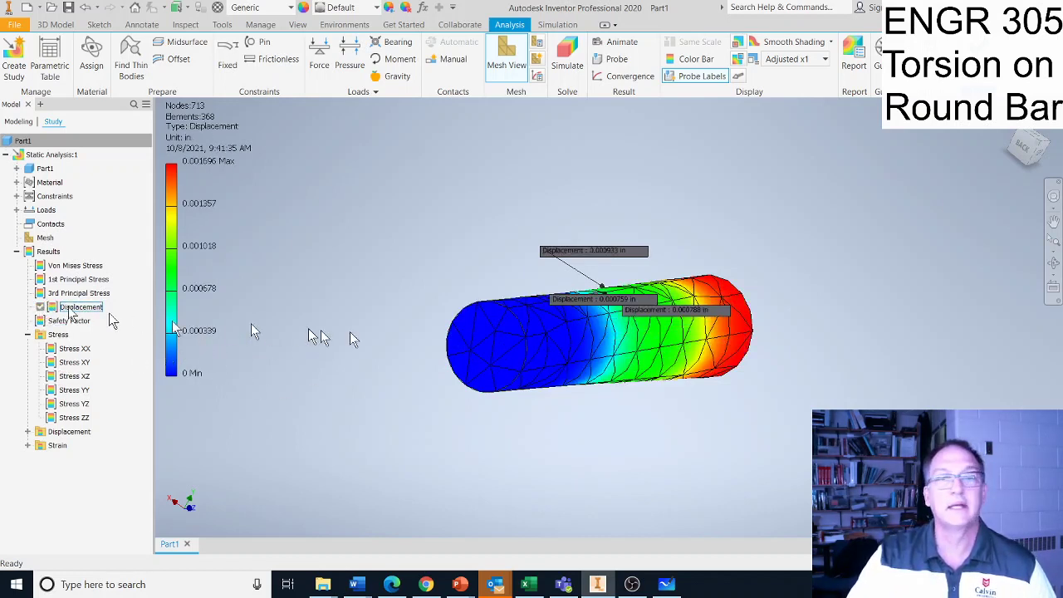
{"action": "middle_click_drag", "start_coordinate": [515, 404], "coordinate": [513, 438]}
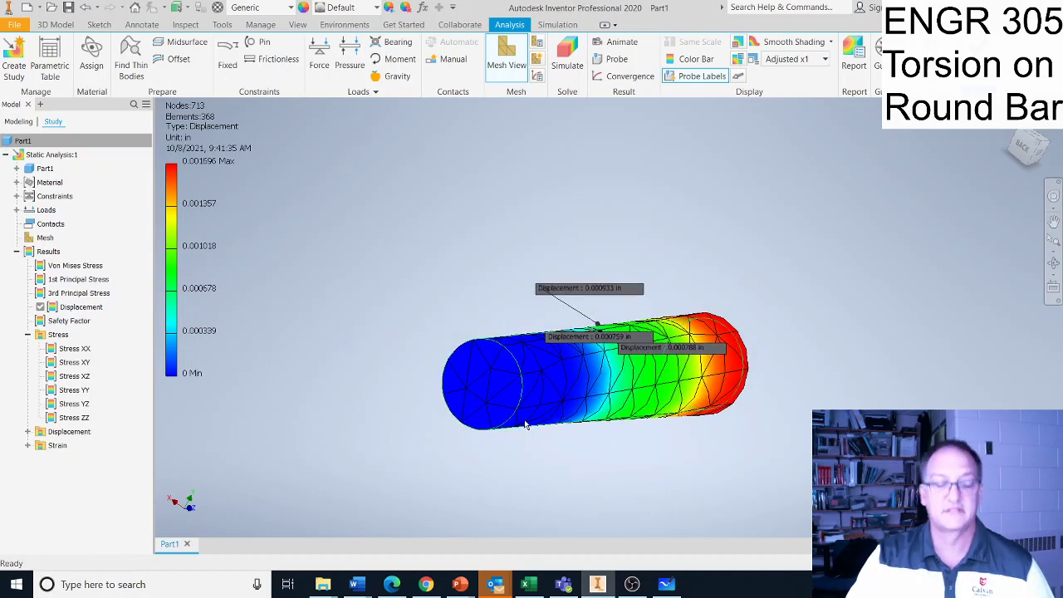
{"action": "scroll", "coordinate": [564, 437], "scroll_direction": "up", "scroll_amount": 1}
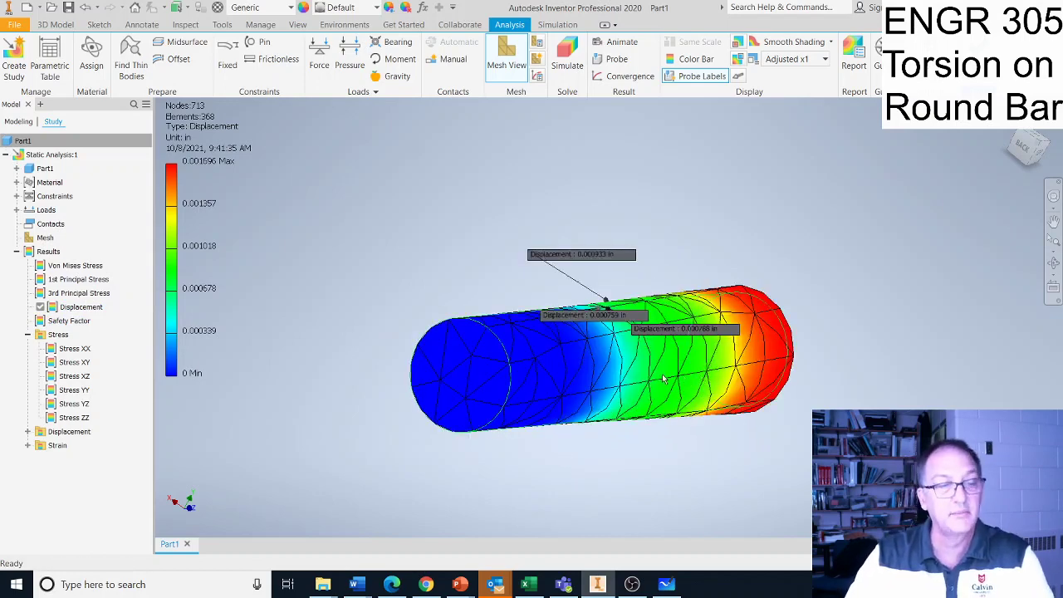
{"action": "middle_click_drag", "start_coordinate": [664, 379], "coordinate": [361, 403], "text": "shift"}
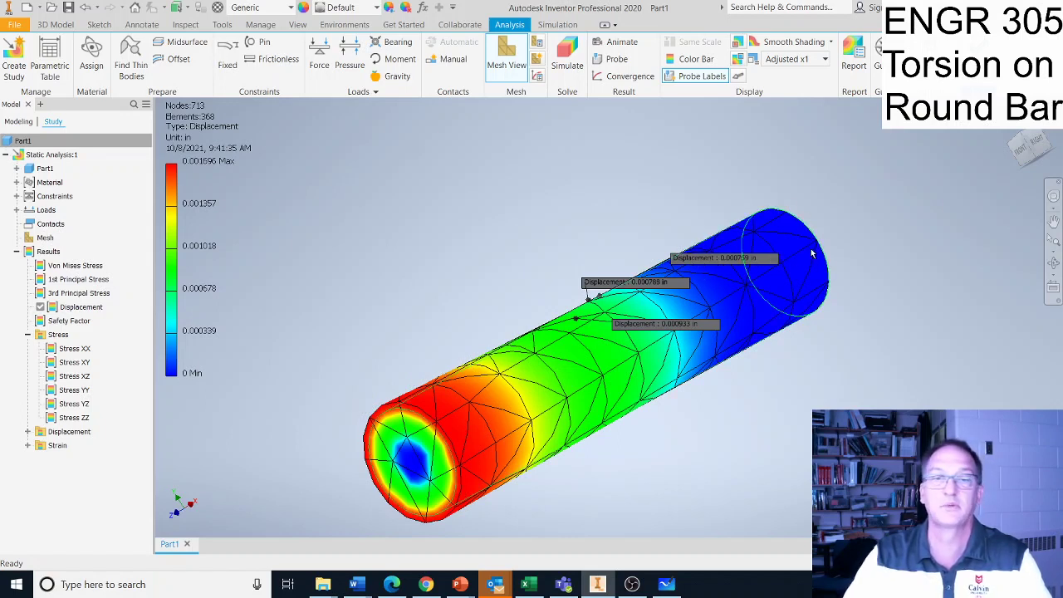
{"action": "left_click", "coordinate": [438, 424]}
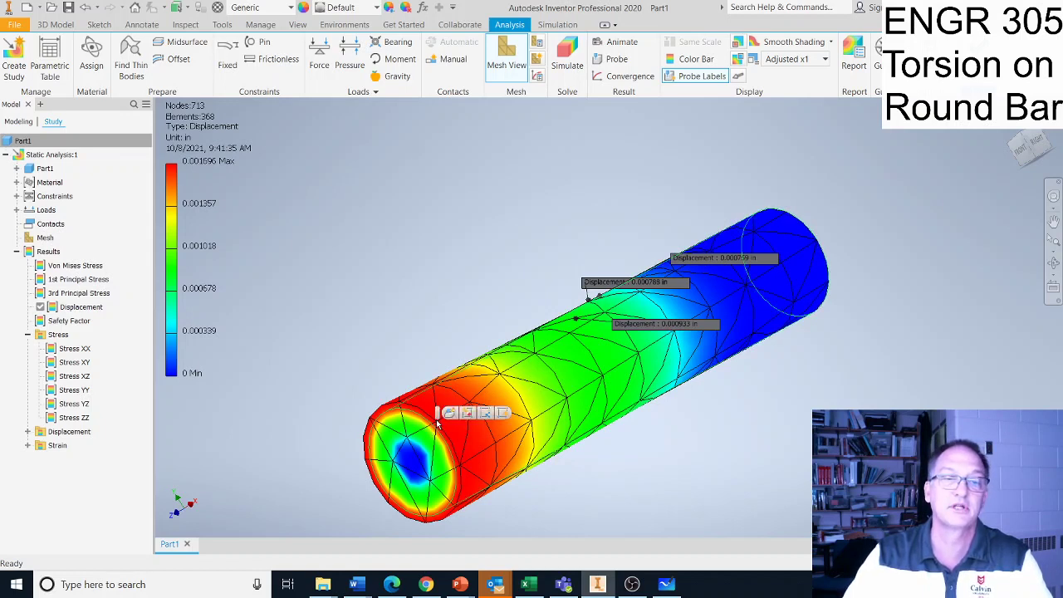
{"action": "left_click", "coordinate": [403, 262]}
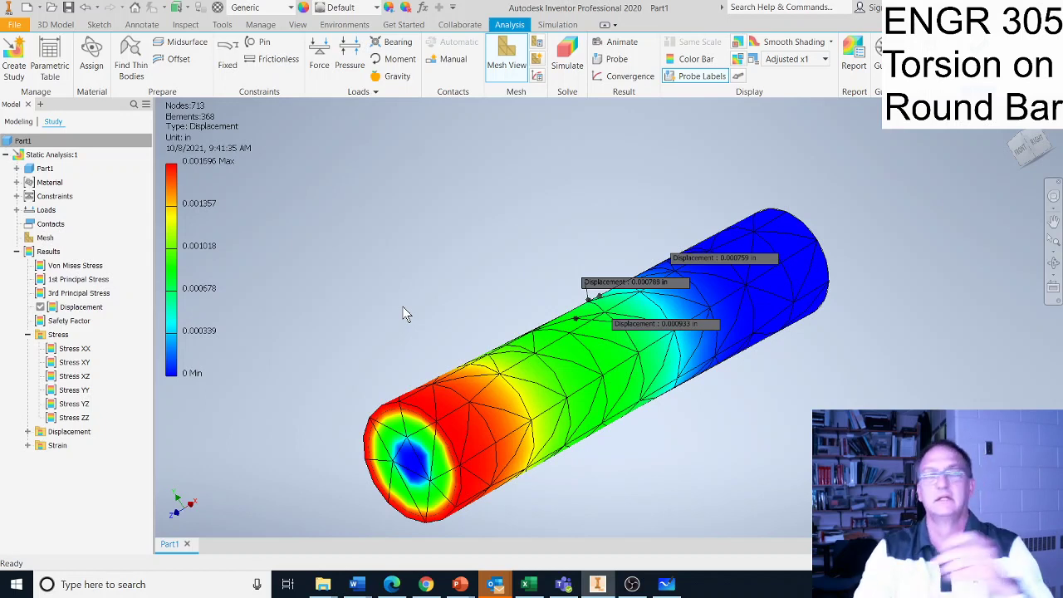
- Switch to Microsoft Whiteboard and handwrite "Rad" and the formula θ = δ/r in red below the twist result
{"action": "left_click", "coordinate": [632, 584]}
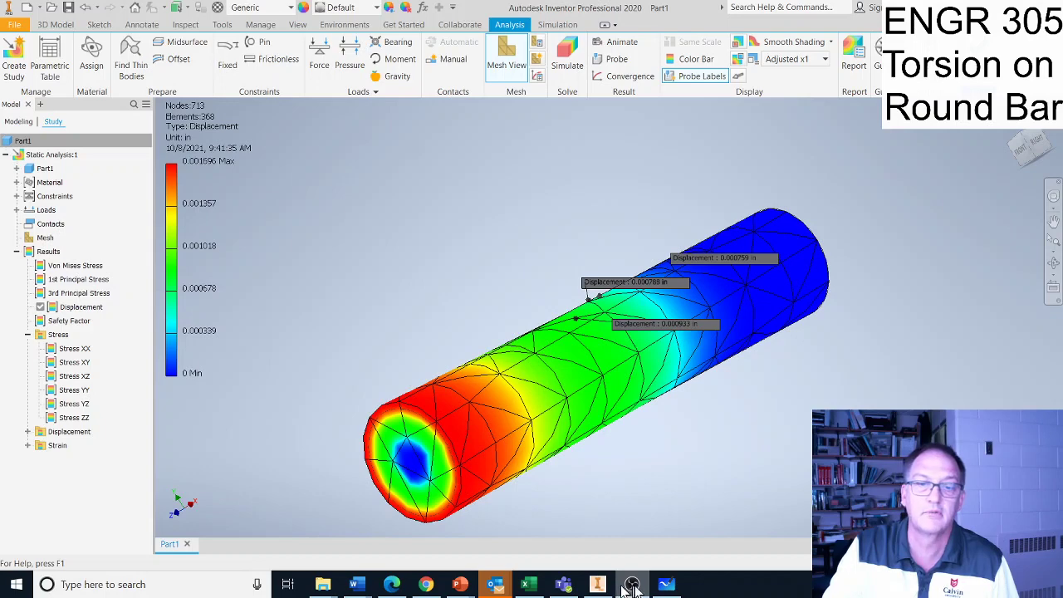
{"action": "left_click", "coordinate": [669, 586]}
{"action": "scroll", "coordinate": [532, 299], "scroll_direction": "down", "scroll_amount": 5}
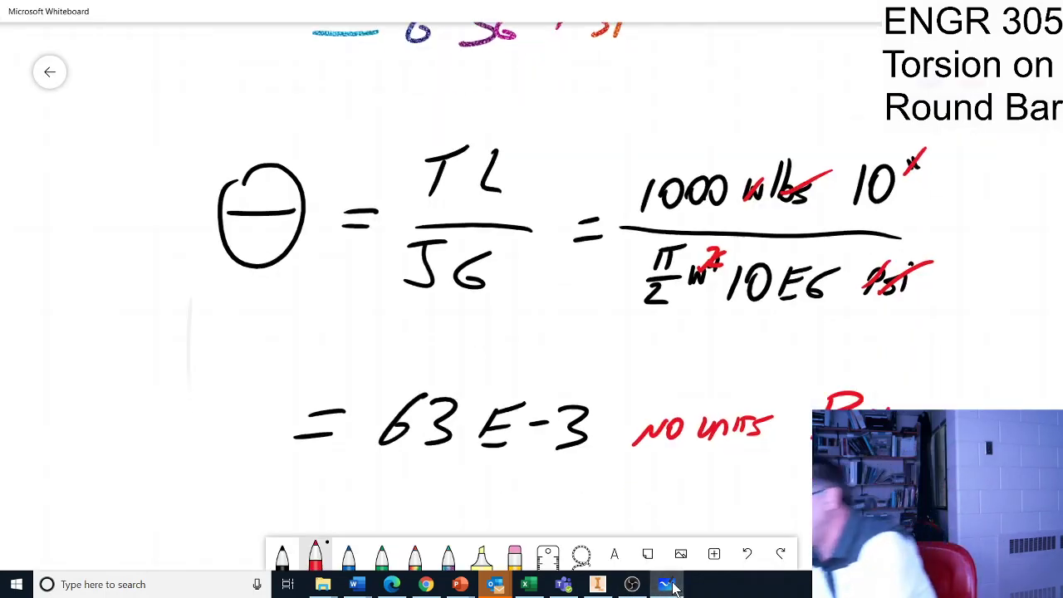
{"action": "mouse_move", "coordinate": [236, 258]}
{"action": "left_mouse_down"}
{"action": "mouse_move", "coordinate": [220, 307]}
{"action": "mouse_move", "coordinate": [309, 287]}
{"action": "mouse_move", "coordinate": [284, 292]}
{"action": "left_mouse_up"}
{"action": "mouse_move", "coordinate": [246, 392]}
{"action": "left_mouse_down"}
{"action": "mouse_move", "coordinate": [304, 391]}
{"action": "mouse_move", "coordinate": [248, 389]}
{"action": "left_mouse_up"}
{"action": "left_click_drag", "start_coordinate": [246, 397], "coordinate": [377, 395]}
{"action": "left_click_drag", "start_coordinate": [345, 410], "coordinate": [371, 408]}
{"action": "mouse_move", "coordinate": [465, 360]}
{"action": "left_mouse_down"}
{"action": "mouse_move", "coordinate": [472, 349]}
{"action": "mouse_move", "coordinate": [425, 370]}
{"action": "mouse_move", "coordinate": [449, 389]}
{"action": "left_mouse_up"}
{"action": "left_click_drag", "start_coordinate": [417, 404], "coordinate": [480, 398]}
{"action": "left_click_drag", "start_coordinate": [426, 429], "coordinate": [446, 417]}
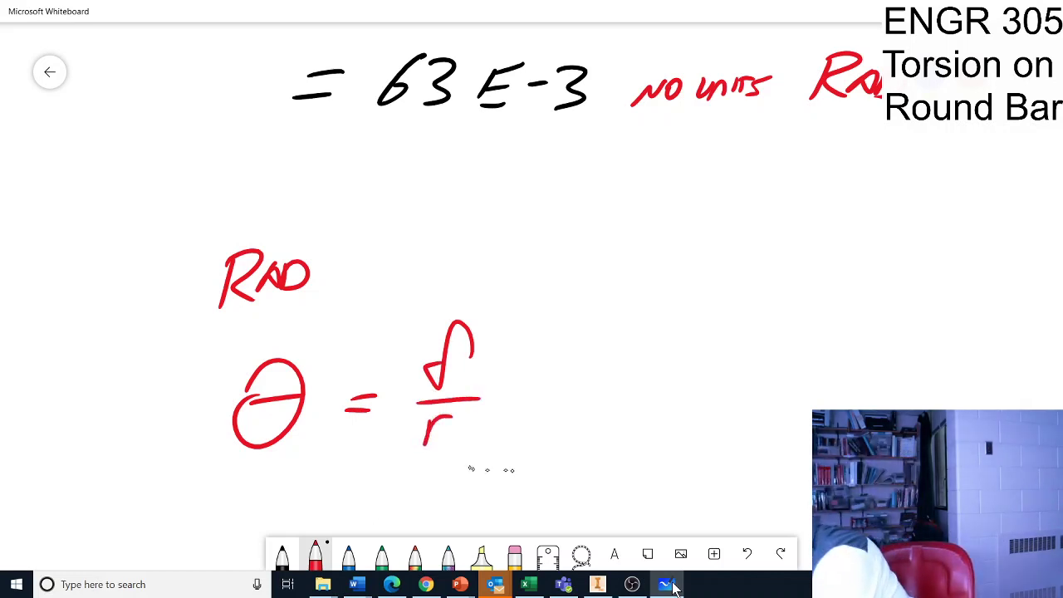
- Add r = 1 and θ = δ beside the formula, and label both δ and r with inch units
{"action": "mouse_move", "coordinate": [546, 447]}
{"action": "left_mouse_down"}
{"action": "mouse_move", "coordinate": [550, 420]}
{"action": "mouse_move", "coordinate": [575, 415]}
{"action": "left_mouse_up"}
{"action": "left_click_drag", "start_coordinate": [589, 424], "coordinate": [615, 422]}
{"action": "left_click_drag", "start_coordinate": [592, 438], "coordinate": [613, 437]}
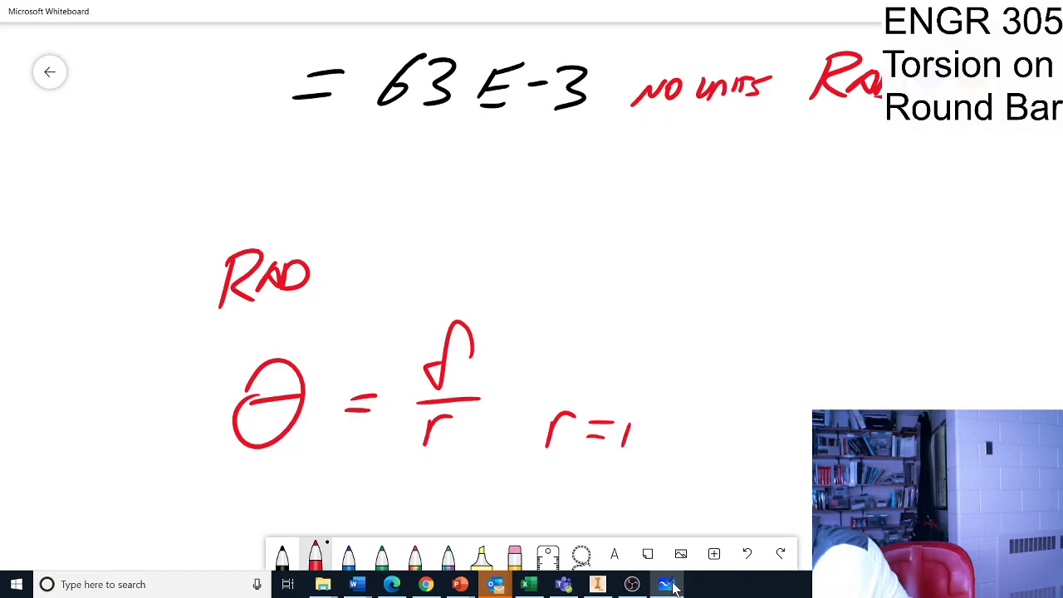
{"action": "left_click_drag", "start_coordinate": [773, 366], "coordinate": [739, 402]}
{"action": "mouse_move", "coordinate": [831, 401]}
{"action": "left_mouse_down"}
{"action": "mouse_move", "coordinate": [860, 393]}
{"action": "mouse_move", "coordinate": [854, 405]}
{"action": "left_mouse_up"}
{"action": "left_click_drag", "start_coordinate": [894, 410], "coordinate": [915, 384]}
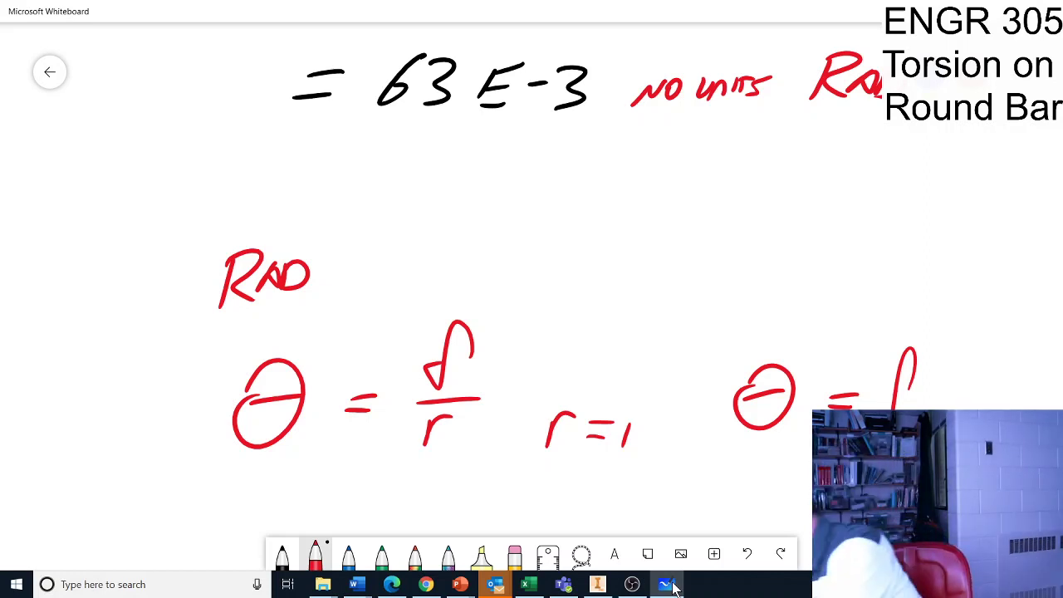
{"action": "mouse_move", "coordinate": [496, 334]}
{"action": "left_mouse_down"}
{"action": "mouse_move", "coordinate": [495, 354]}
{"action": "mouse_move", "coordinate": [519, 334]}
{"action": "left_mouse_up"}
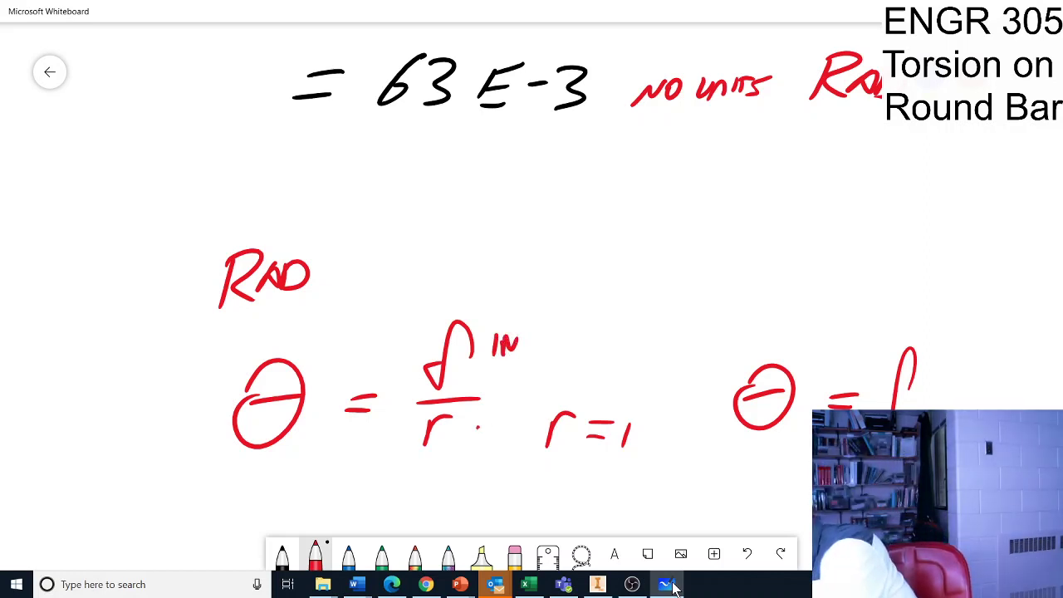
{"action": "left_click_drag", "start_coordinate": [475, 431], "coordinate": [499, 419]}
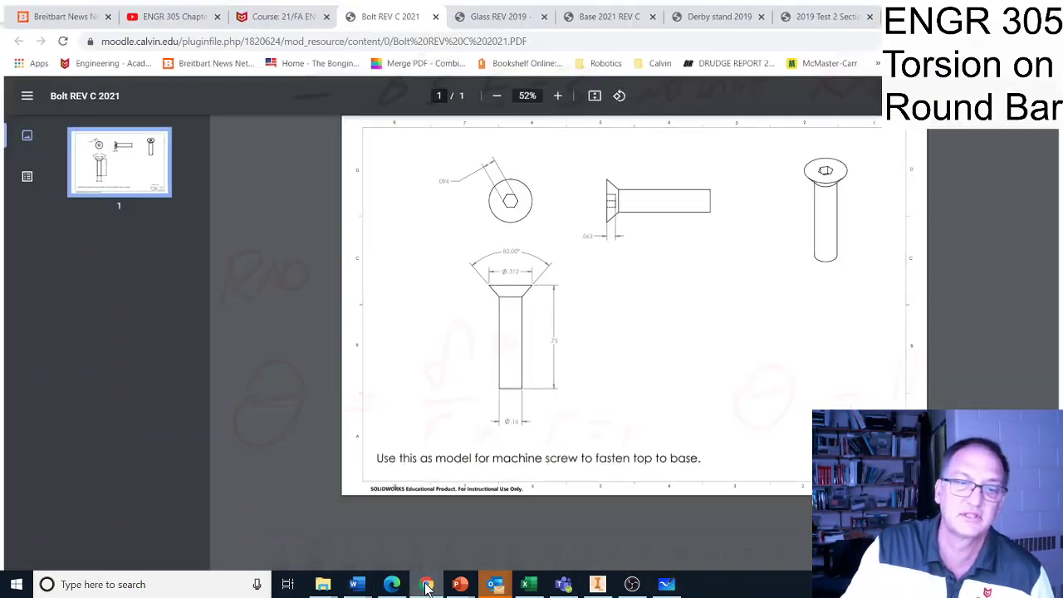
- Switch to Inventor to check the Displacement plot against the twist calculation, and return to the whiteboard formula
{"action": "left_click", "coordinate": [426, 585]}
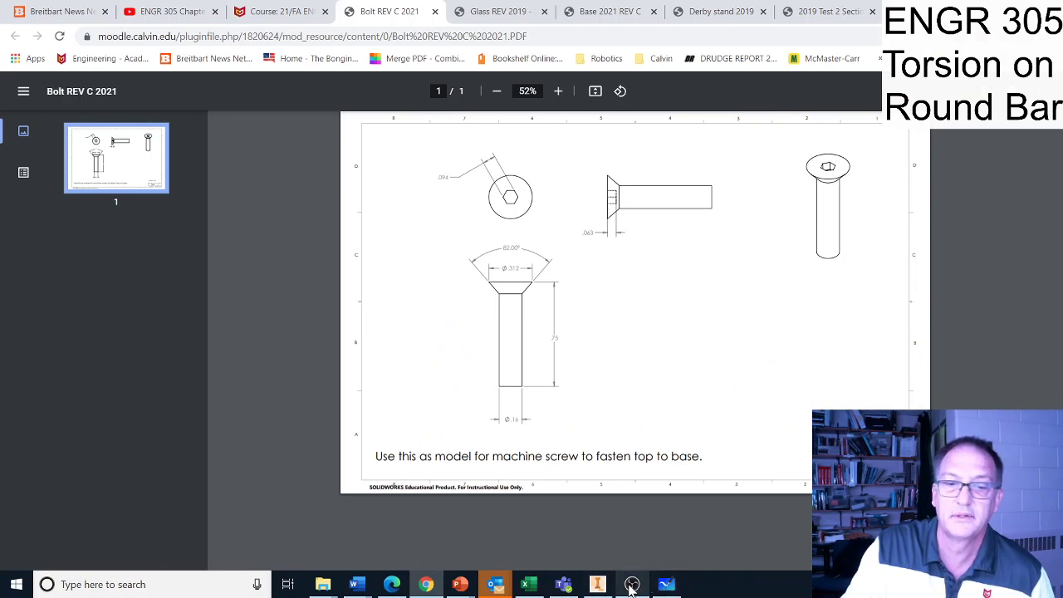
{"action": "left_click", "coordinate": [660, 587]}
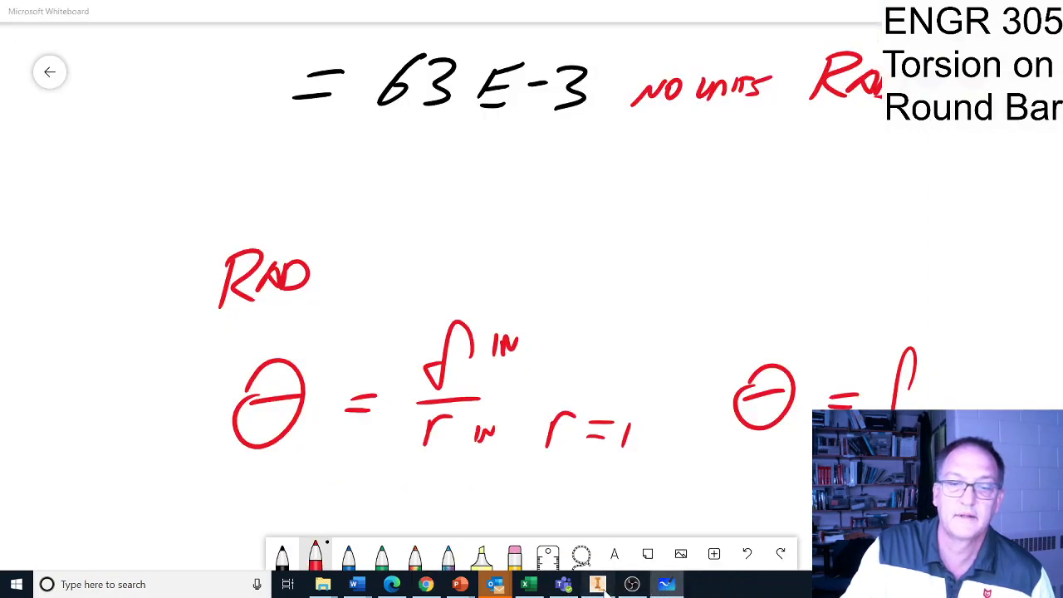
{"action": "left_click", "coordinate": [597, 585]}
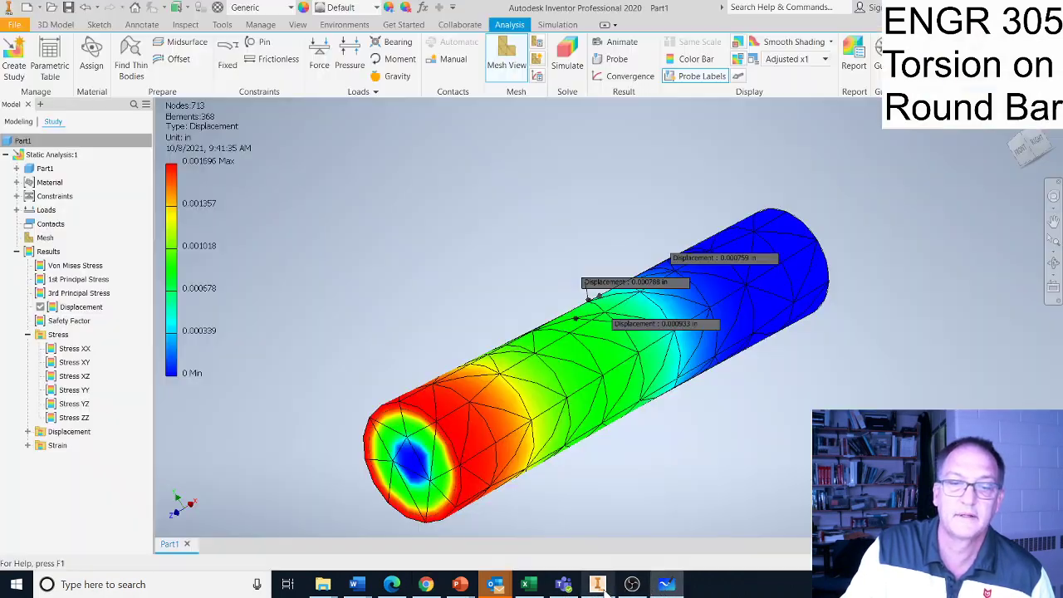
{"action": "left_click", "coordinate": [666, 585]}
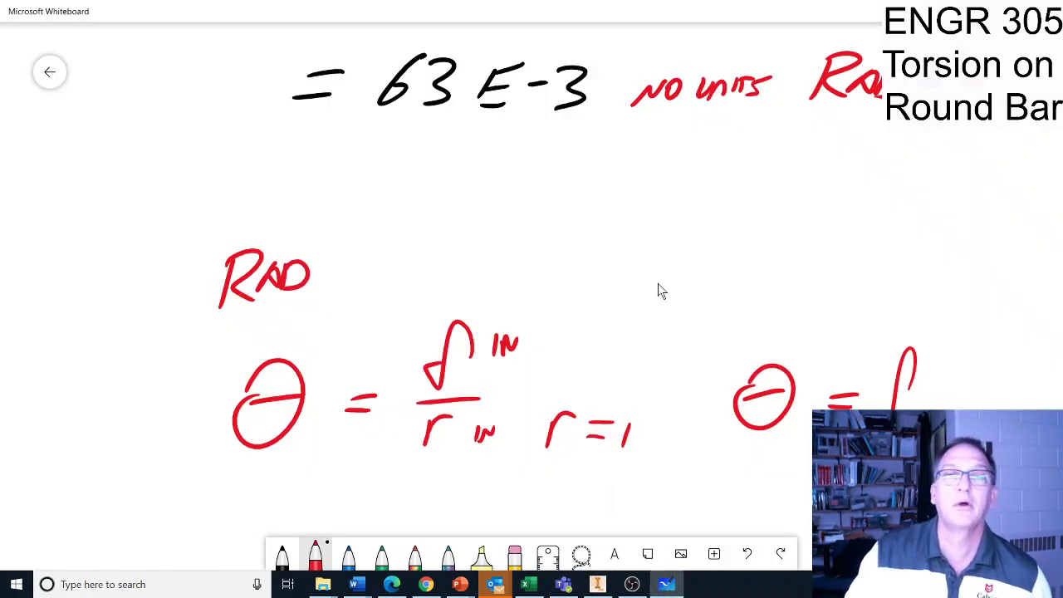
{"action": "scroll", "coordinate": [658, 284], "scroll_direction": "up", "scroll_amount": 3, "text": "ctrl"}
{"action": "scroll", "coordinate": [653, 312], "scroll_direction": "down", "scroll_amount": 1, "text": "ctrl"}
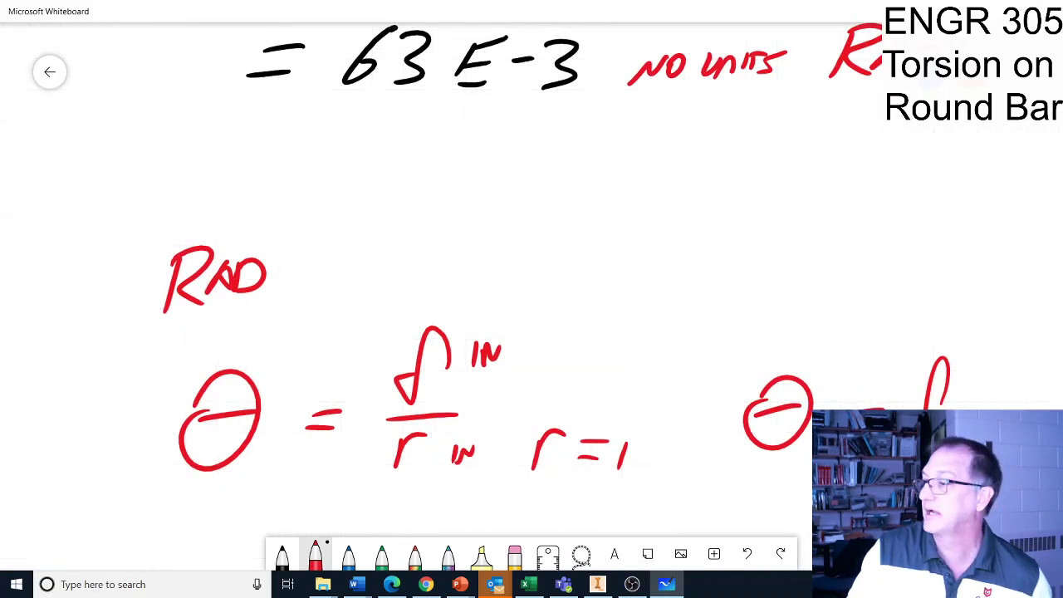
- Erase the 63 E-3 twist result and handwrite 6.36 E-4 in red in its place
{"action": "scroll", "coordinate": [532, 291], "scroll_direction": "up", "scroll_amount": 4}
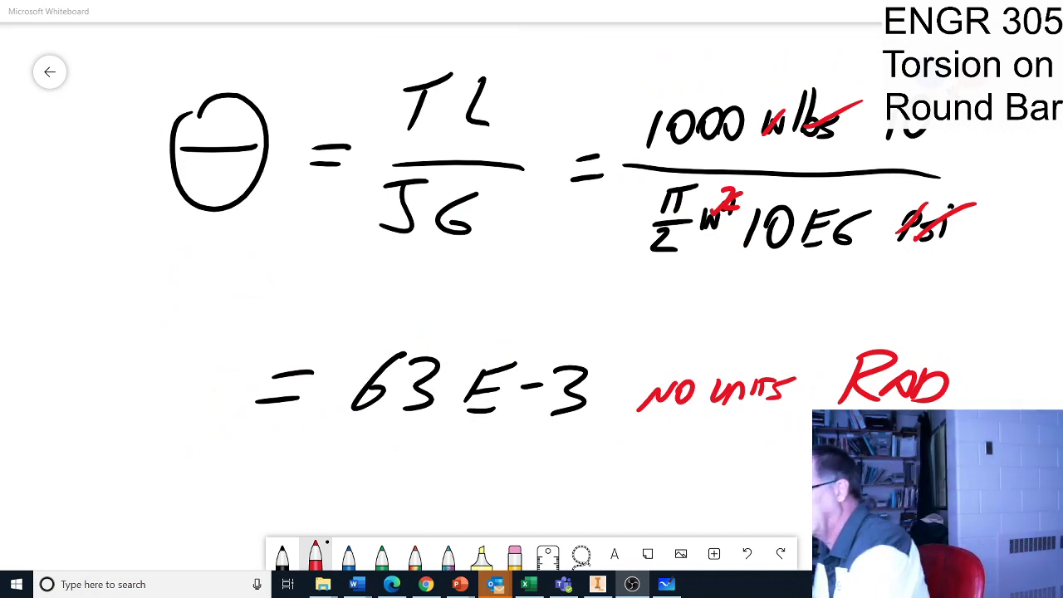
{"action": "mouse_move", "coordinate": [570, 371]}
{"action": "left_mouse_down"}
{"action": "mouse_move", "coordinate": [543, 408]}
{"action": "mouse_move", "coordinate": [468, 366]}
{"action": "mouse_move", "coordinate": [420, 364]}
{"action": "mouse_move", "coordinate": [407, 395]}
{"action": "mouse_move", "coordinate": [378, 378]}
{"action": "left_mouse_up"}
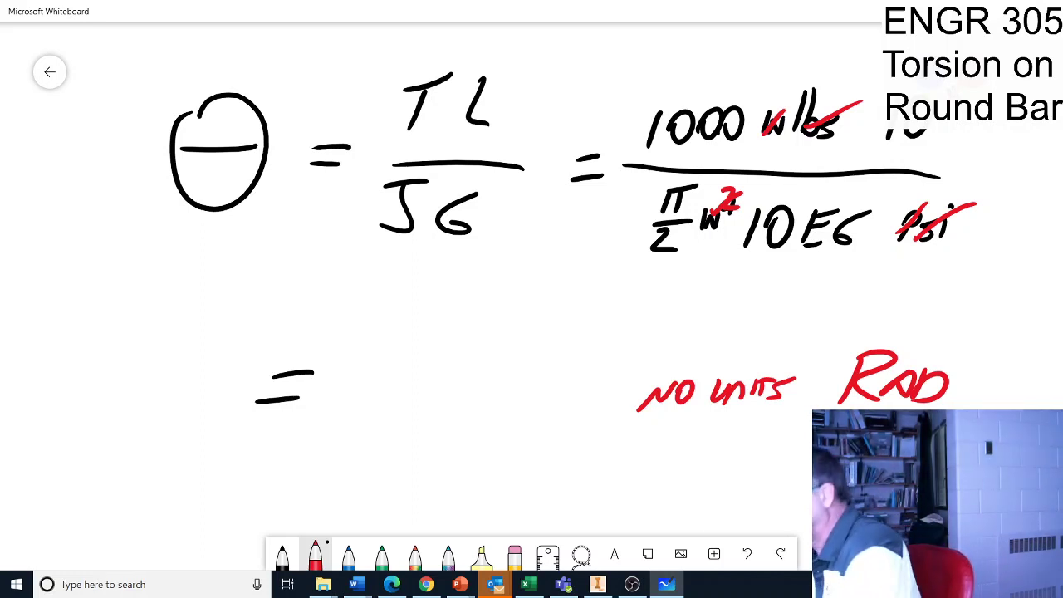
{"action": "mouse_move", "coordinate": [370, 349]}
{"action": "left_mouse_down"}
{"action": "mouse_move", "coordinate": [349, 392]}
{"action": "mouse_move", "coordinate": [390, 387]}
{"action": "mouse_move", "coordinate": [378, 407]}
{"action": "left_mouse_up"}
{"action": "left_click", "coordinate": [358, 404]}
{"action": "left_click_drag", "start_coordinate": [433, 371], "coordinate": [414, 409]}
{"action": "left_click_drag", "start_coordinate": [452, 372], "coordinate": [442, 405]}
{"action": "mouse_move", "coordinate": [453, 371]}
{"action": "left_mouse_down"}
{"action": "mouse_move", "coordinate": [475, 368]}
{"action": "mouse_move", "coordinate": [467, 385]}
{"action": "left_mouse_up"}
{"action": "left_click_drag", "start_coordinate": [442, 405], "coordinate": [490, 381]}
{"action": "left_click_drag", "start_coordinate": [503, 369], "coordinate": [515, 400]}
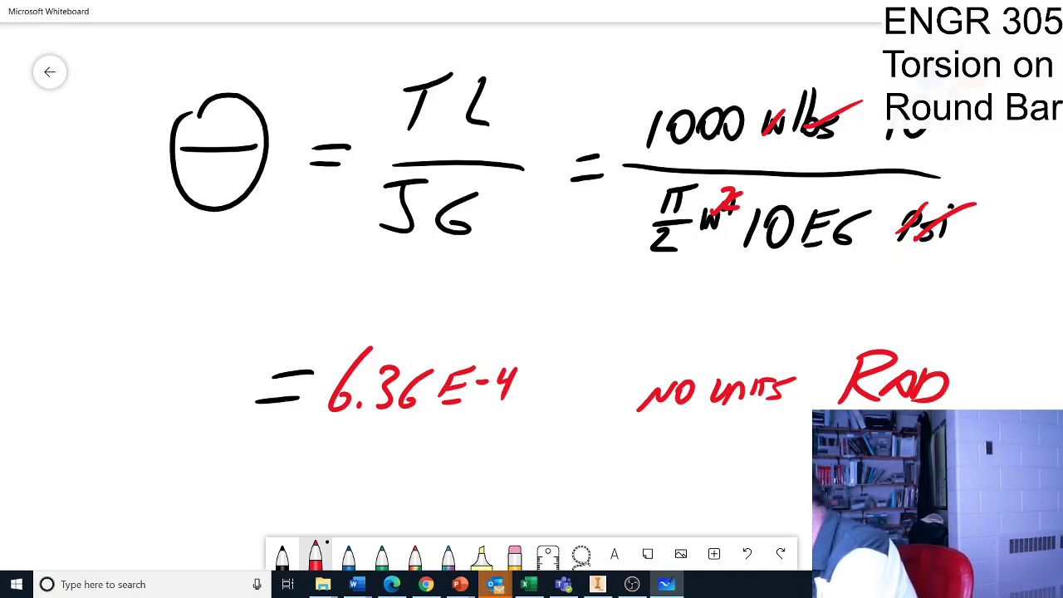
- Handwrite 63 E-5 in red below the 6.36 E-4 twist result
{"action": "mouse_move", "coordinate": [326, 447]}
{"action": "left_mouse_down"}
{"action": "mouse_move", "coordinate": [309, 472]}
{"action": "mouse_move", "coordinate": [331, 488]}
{"action": "left_mouse_up"}
{"action": "left_click_drag", "start_coordinate": [409, 462], "coordinate": [400, 485]}
{"action": "left_click_drag", "start_coordinate": [407, 459], "coordinate": [432, 453]}
{"action": "mouse_move", "coordinate": [415, 474]}
{"action": "left_mouse_down"}
{"action": "mouse_move", "coordinate": [425, 472]}
{"action": "mouse_move", "coordinate": [419, 484]}
{"action": "left_mouse_up"}
{"action": "left_click_drag", "start_coordinate": [432, 469], "coordinate": [467, 462]}
{"action": "left_click_drag", "start_coordinate": [467, 461], "coordinate": [457, 485]}
- Handwrite 636 μ below the 63 E-5 value and add an equals sign beside it
{"action": "scroll", "coordinate": [532, 297], "scroll_direction": "down", "scroll_amount": 3}
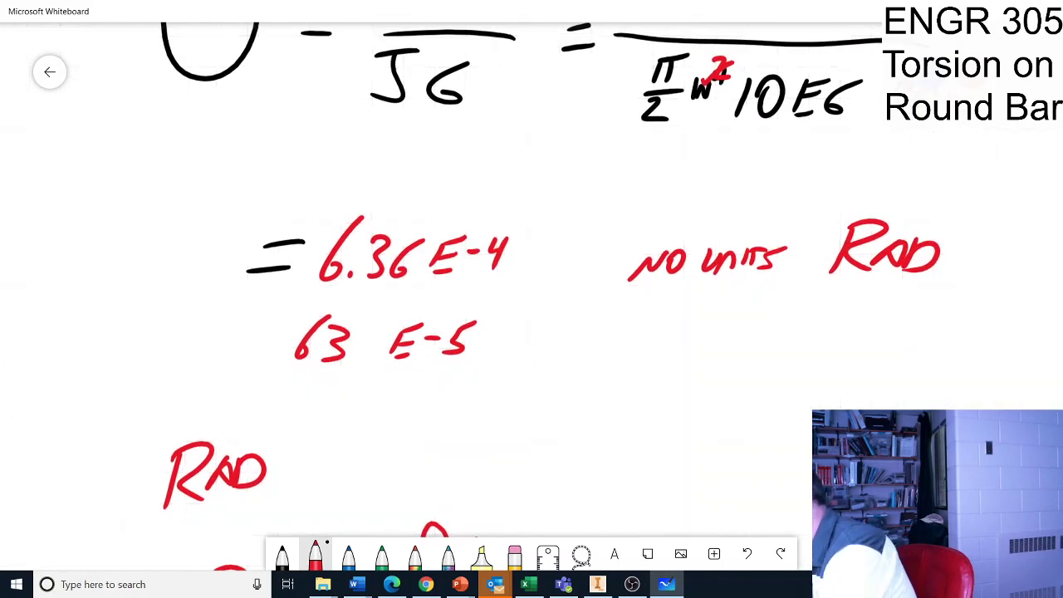
{"action": "mouse_move", "coordinate": [308, 381]}
{"action": "left_mouse_down"}
{"action": "mouse_move", "coordinate": [288, 408]}
{"action": "mouse_move", "coordinate": [299, 402]}
{"action": "left_mouse_up"}
{"action": "mouse_move", "coordinate": [316, 387]}
{"action": "left_mouse_down"}
{"action": "mouse_move", "coordinate": [332, 401]}
{"action": "mouse_move", "coordinate": [317, 419]}
{"action": "left_mouse_up"}
{"action": "mouse_move", "coordinate": [365, 380]}
{"action": "left_mouse_down"}
{"action": "mouse_move", "coordinate": [344, 412]}
{"action": "mouse_move", "coordinate": [353, 406]}
{"action": "left_mouse_up"}
{"action": "mouse_move", "coordinate": [387, 400]}
{"action": "left_mouse_down"}
{"action": "mouse_move", "coordinate": [397, 433]}
{"action": "mouse_move", "coordinate": [368, 451]}
{"action": "left_mouse_up"}
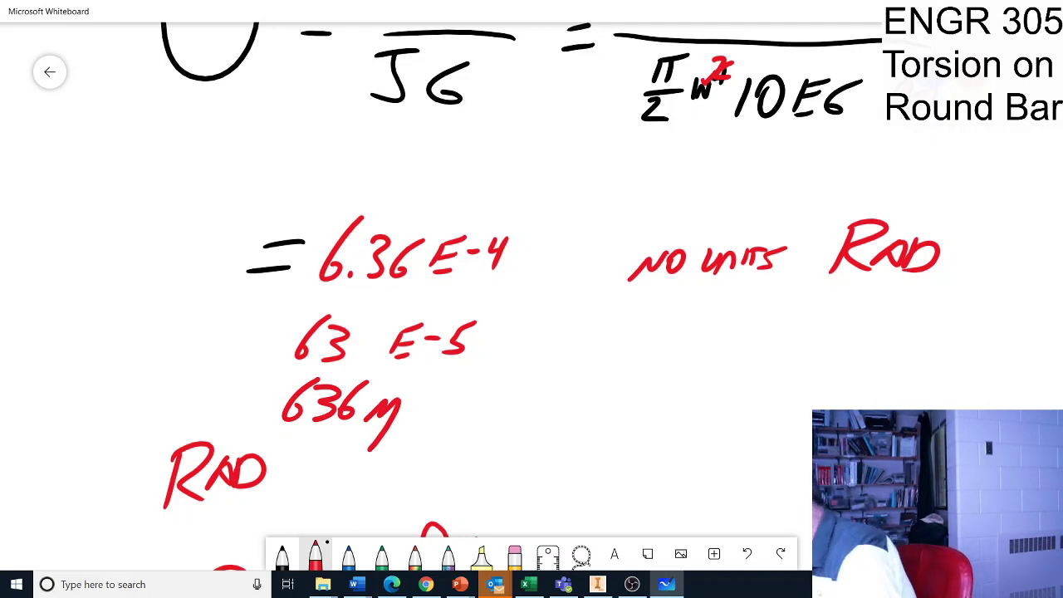
{"action": "scroll", "coordinate": [532, 299], "scroll_direction": "down", "scroll_amount": 1}
{"action": "left_click_drag", "start_coordinate": [521, 368], "coordinate": [563, 362]}
{"action": "left_click_drag", "start_coordinate": [512, 387], "coordinate": [565, 383]}
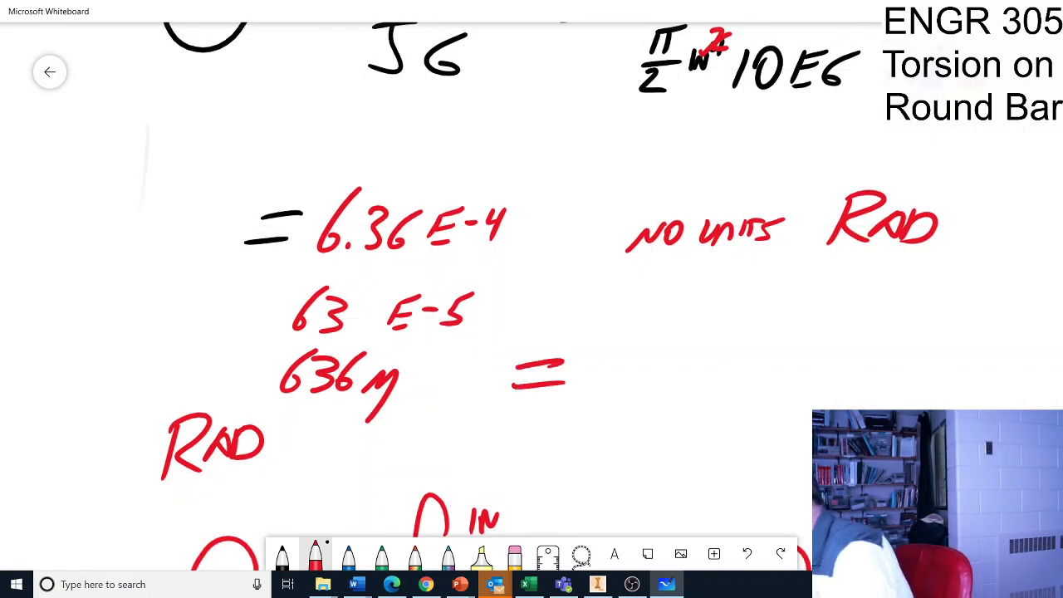
- Handwrite θ = 636 μ in red below the θ = δ/r formula
{"action": "scroll", "coordinate": [531, 299], "scroll_direction": "down", "scroll_amount": 10}
{"action": "left_click_drag", "start_coordinate": [202, 387], "coordinate": [267, 391]}
{"action": "left_click_drag", "start_coordinate": [295, 402], "coordinate": [329, 389]}
{"action": "left_click_drag", "start_coordinate": [295, 408], "coordinate": [324, 404]}
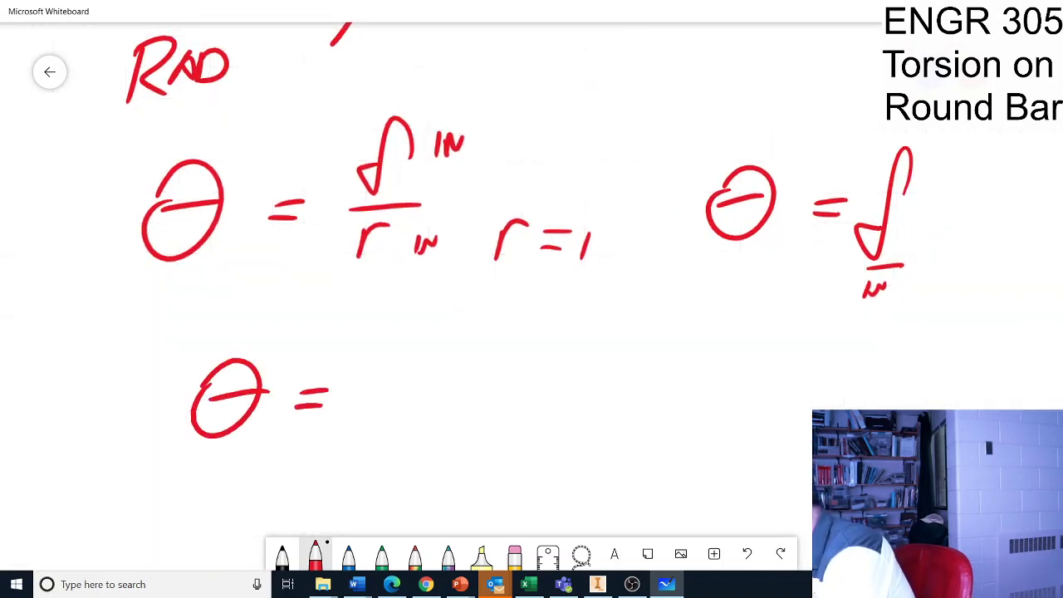
{"action": "mouse_move", "coordinate": [379, 375]}
{"action": "left_mouse_down"}
{"action": "mouse_move", "coordinate": [356, 422]}
{"action": "mouse_move", "coordinate": [369, 401]}
{"action": "mouse_move", "coordinate": [422, 387]}
{"action": "mouse_move", "coordinate": [400, 423]}
{"action": "left_mouse_up"}
{"action": "mouse_move", "coordinate": [457, 376]}
{"action": "left_mouse_down"}
{"action": "mouse_move", "coordinate": [430, 406]}
{"action": "mouse_move", "coordinate": [496, 415]}
{"action": "left_mouse_up"}
{"action": "left_click", "coordinate": [467, 421]}
{"action": "left_click_drag", "start_coordinate": [510, 398], "coordinate": [480, 450]}
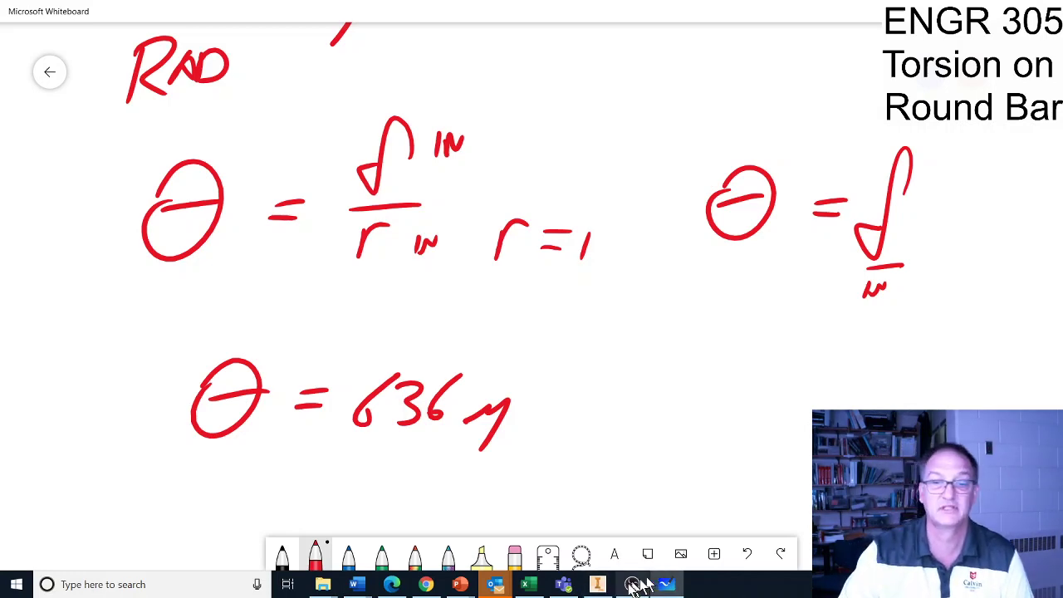
- Switch to Inventor, change the mesh's average element size, and rerun the simulation
{"action": "left_click", "coordinate": [600, 587]}
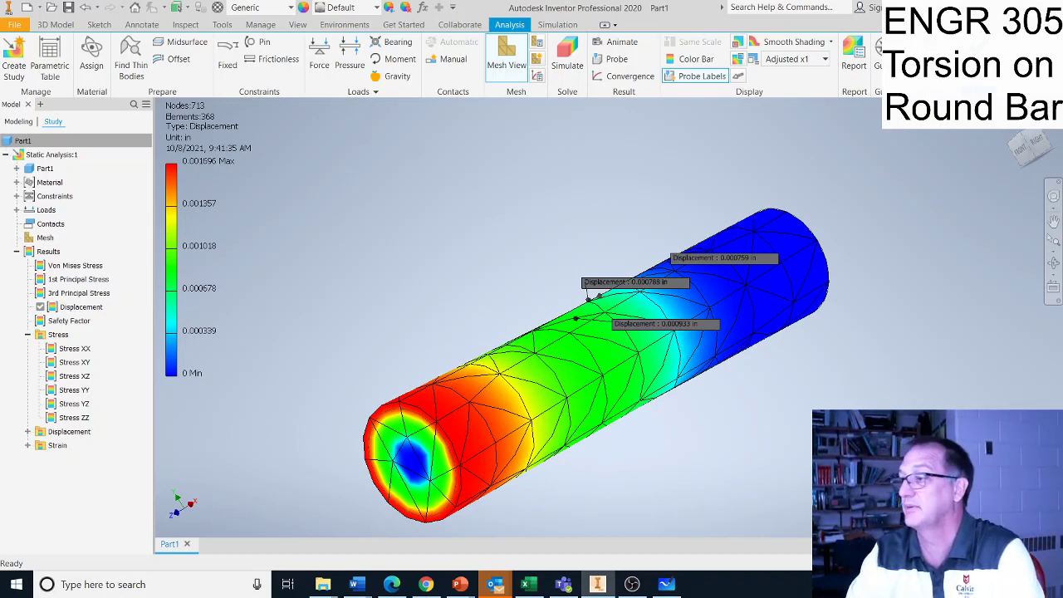
{"action": "left_click", "coordinate": [539, 46]}
{"action": "left_click", "coordinate": [261, 119]}
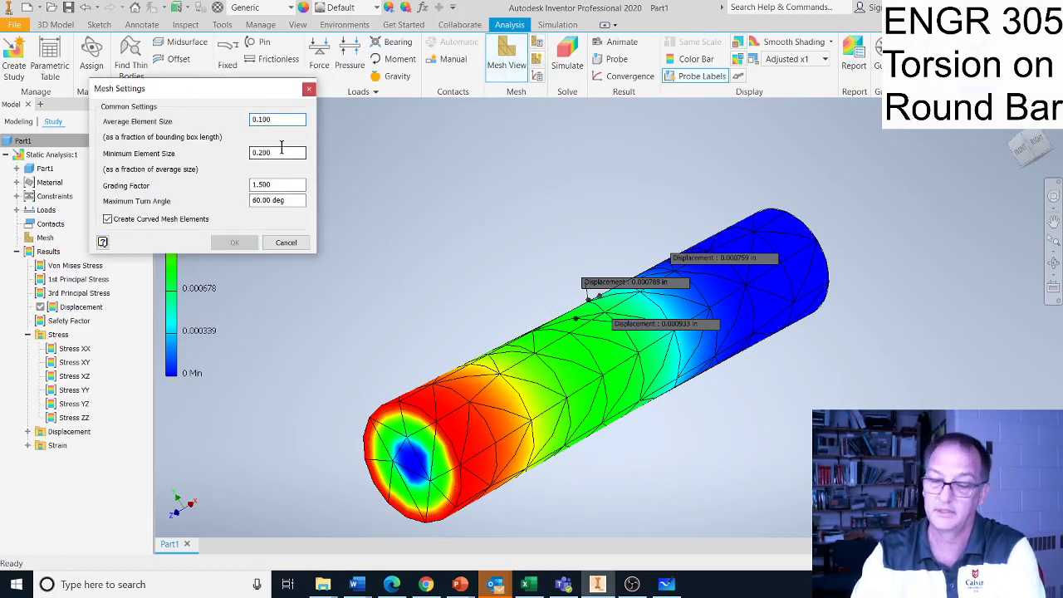
{"action": "type", "text": "0"}
{"action": "left_click", "coordinate": [237, 244]}
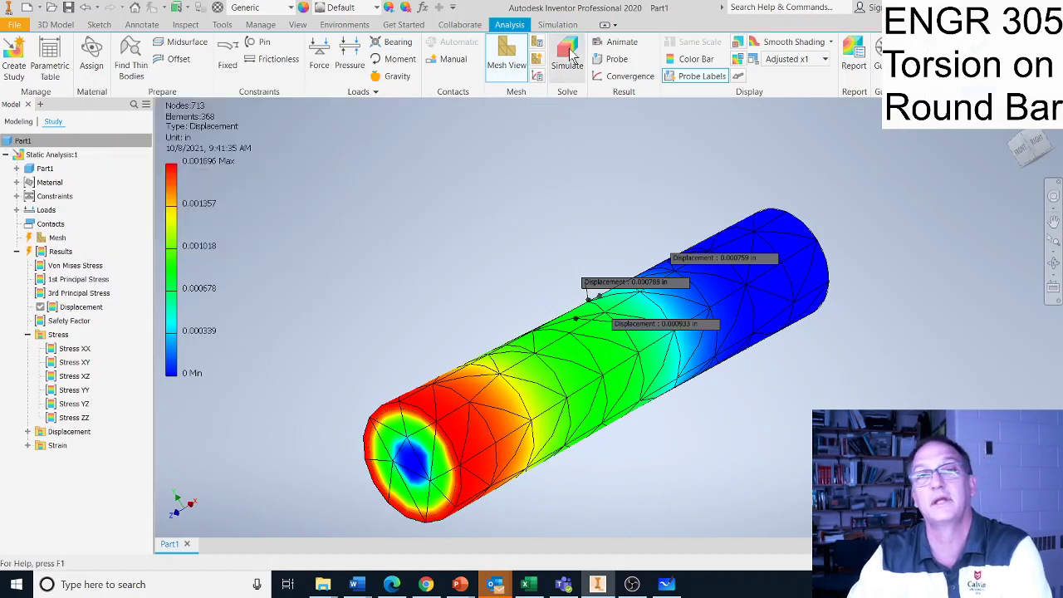
{"action": "left_click", "coordinate": [570, 58]}
{"action": "left_click", "coordinate": [264, 219]}
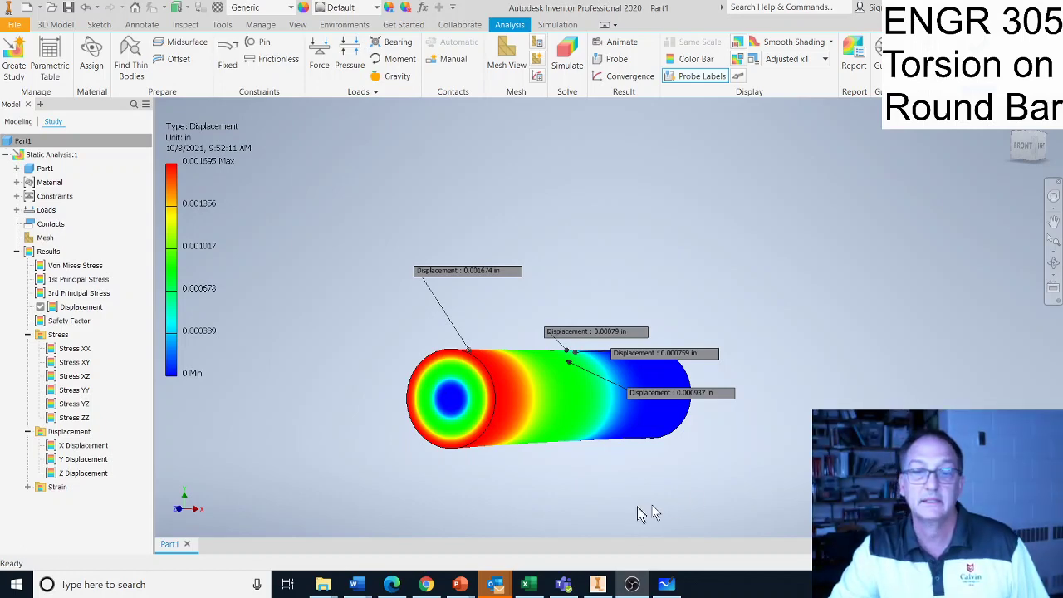
- Switch to Microsoft Whiteboard, underline the 10E6 modulus several times in red, and write an E beneath it
{"action": "left_click", "coordinate": [667, 584]}
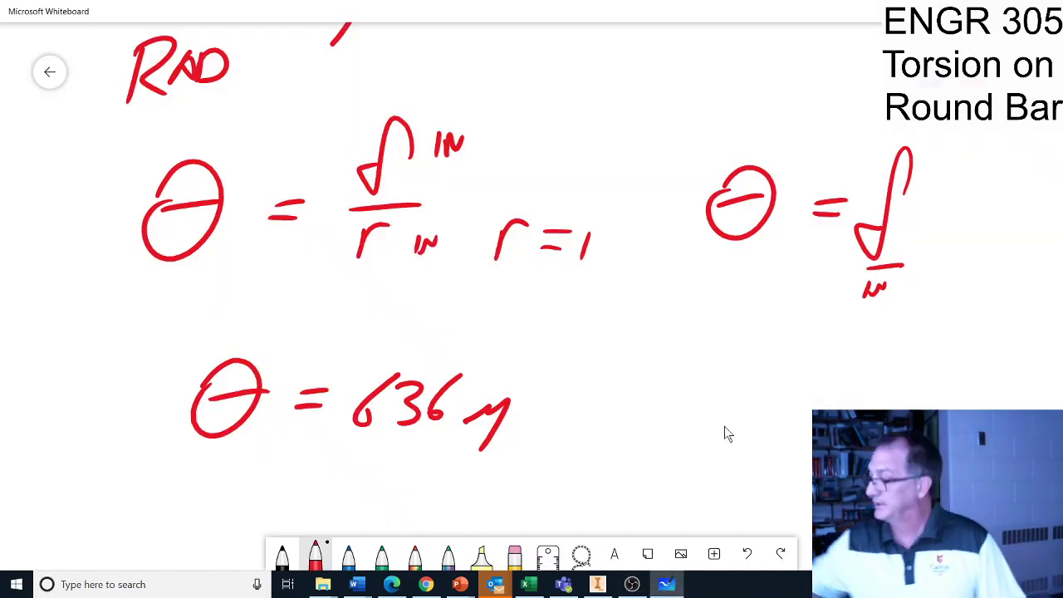
{"action": "scroll", "coordinate": [725, 426], "scroll_direction": "up", "scroll_amount": 10}
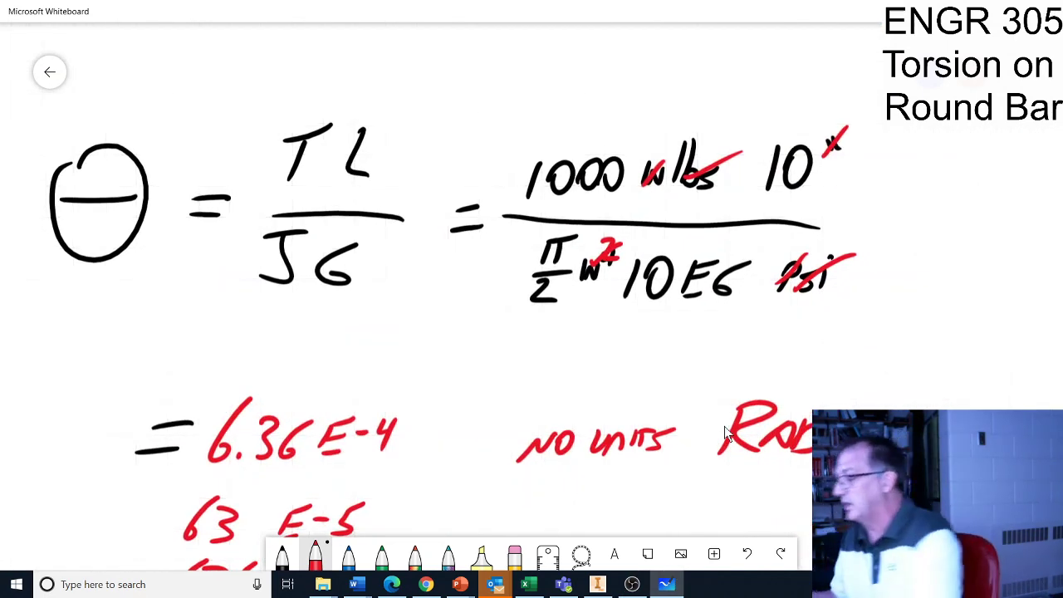
{"action": "left_click_drag", "start_coordinate": [734, 326], "coordinate": [609, 329]}
{"action": "mouse_move", "coordinate": [627, 341]}
{"action": "left_mouse_down"}
{"action": "mouse_move", "coordinate": [722, 338]}
{"action": "mouse_move", "coordinate": [634, 354]}
{"action": "left_mouse_up"}
{"action": "left_click_drag", "start_coordinate": [638, 364], "coordinate": [679, 362]}
{"action": "mouse_move", "coordinate": [758, 333]}
{"action": "left_mouse_down"}
{"action": "mouse_move", "coordinate": [750, 368]}
{"action": "mouse_move", "coordinate": [802, 331]}
{"action": "mouse_move", "coordinate": [796, 348]}
{"action": "left_mouse_up"}
{"action": "left_click_drag", "start_coordinate": [751, 366], "coordinate": [791, 362]}
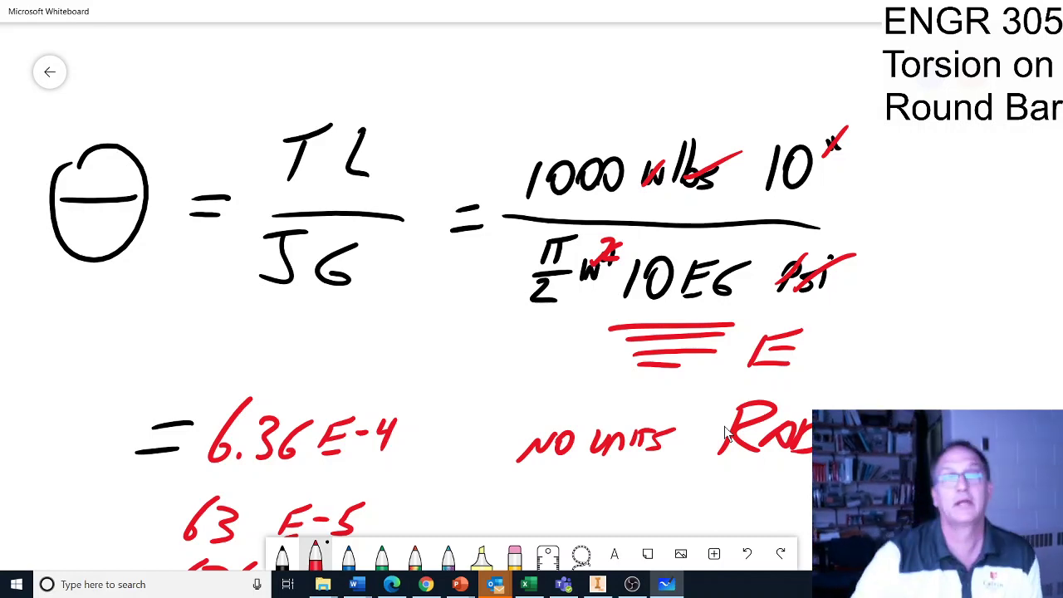
- Switch to Inventor and open the physical properties of Aluminum 6061-AHC to check its shear modulus
{"action": "scroll", "coordinate": [724, 432], "scroll_direction": "down", "scroll_amount": 1}
{"action": "scroll", "coordinate": [725, 426], "scroll_direction": "down", "scroll_amount": 3}
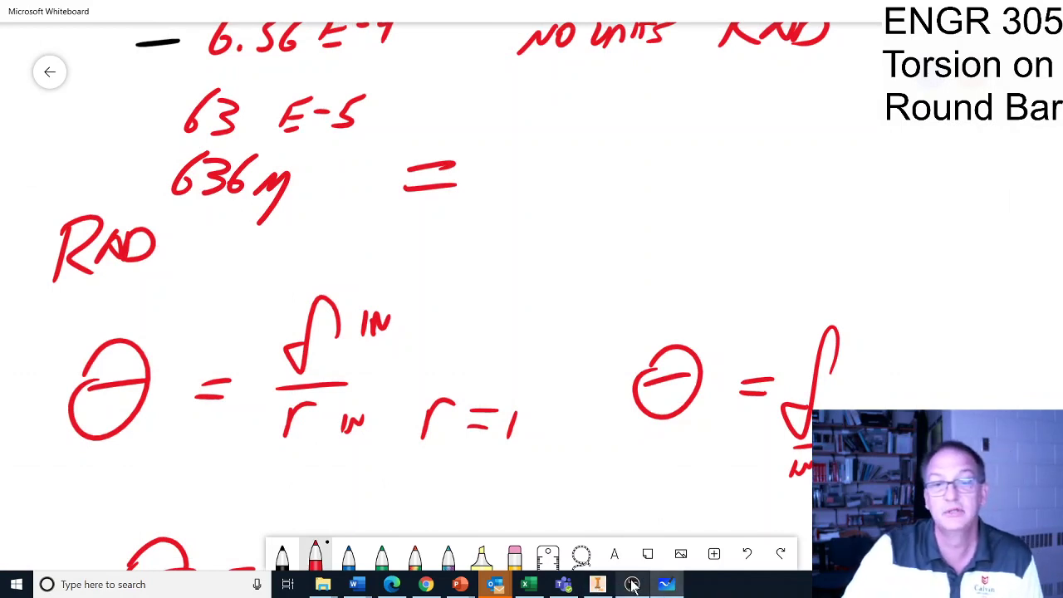
{"action": "left_click", "coordinate": [600, 586]}
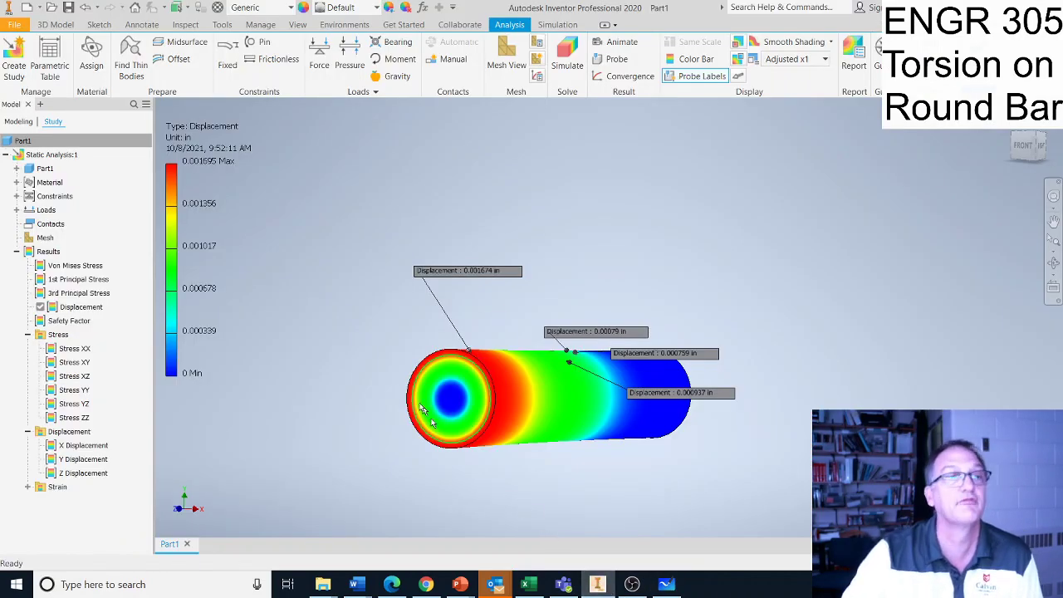
{"action": "left_click", "coordinate": [81, 62]}
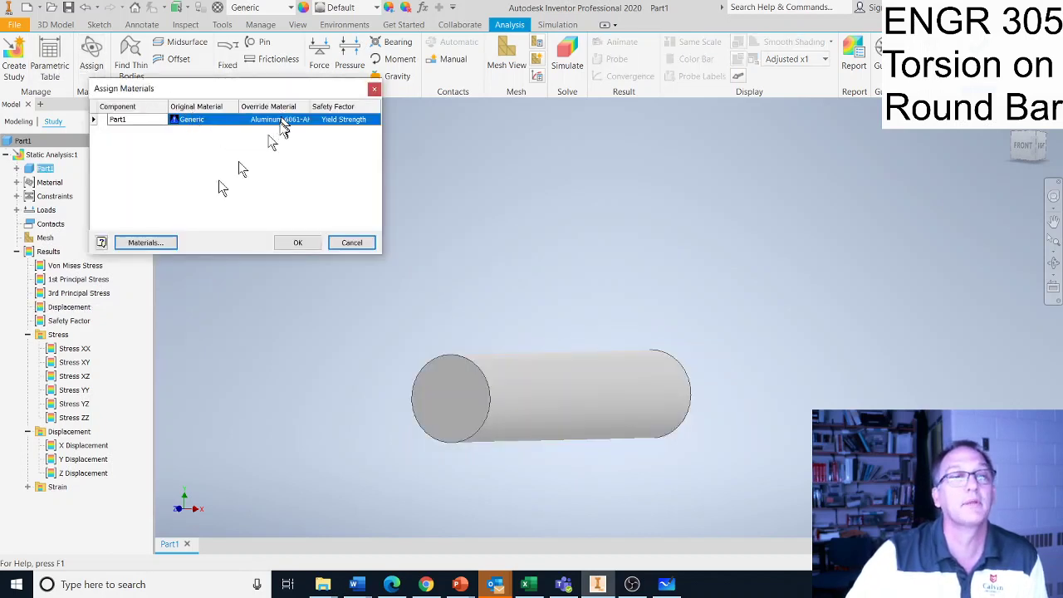
{"action": "left_click", "coordinate": [149, 247]}
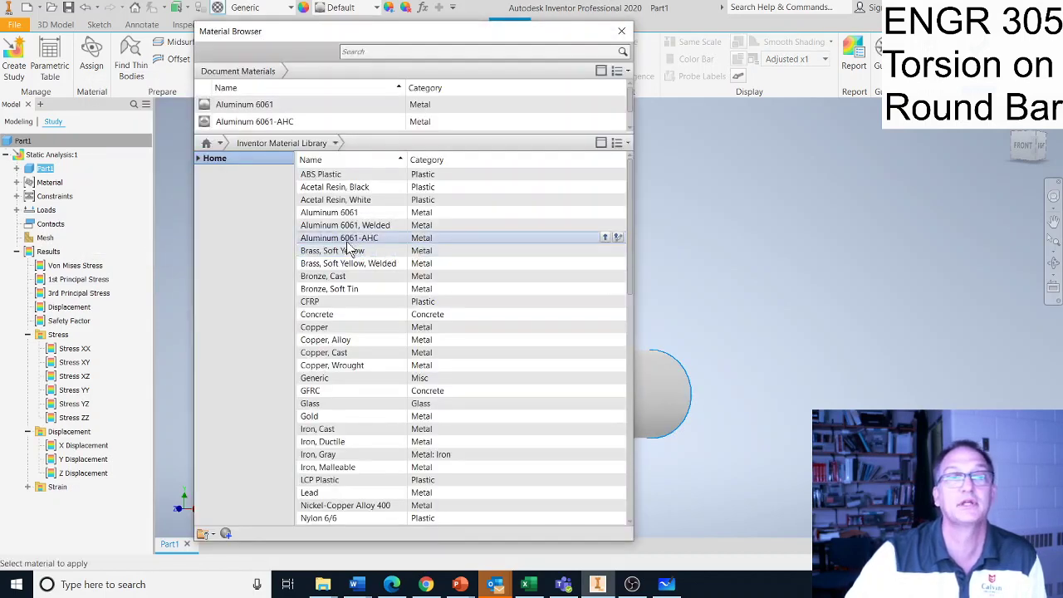
{"action": "double_click", "coordinate": [353, 240]}
{"action": "left_click", "coordinate": [370, 317]}
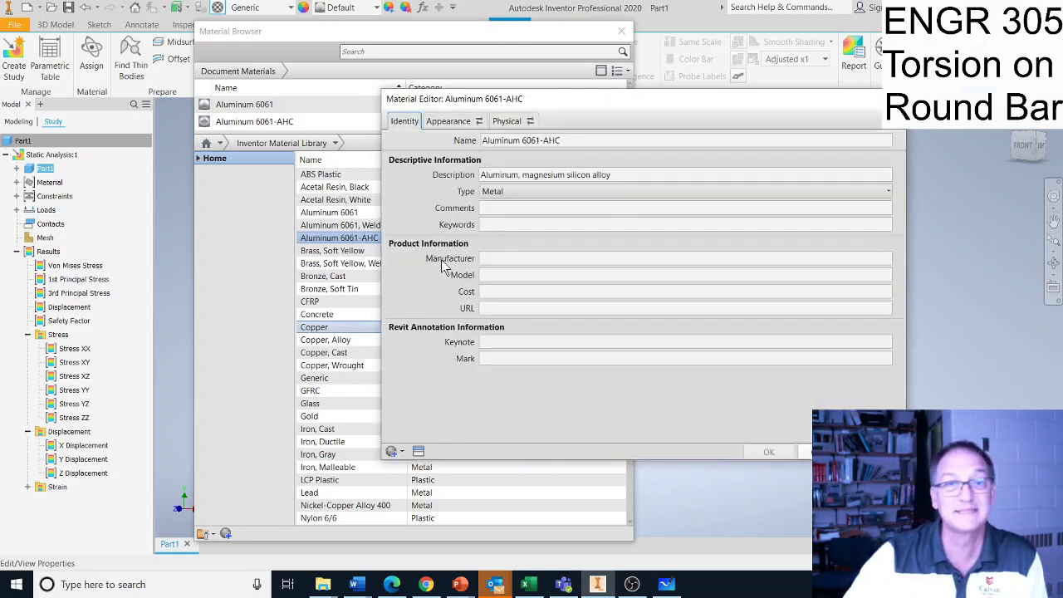
{"action": "left_click", "coordinate": [511, 123]}
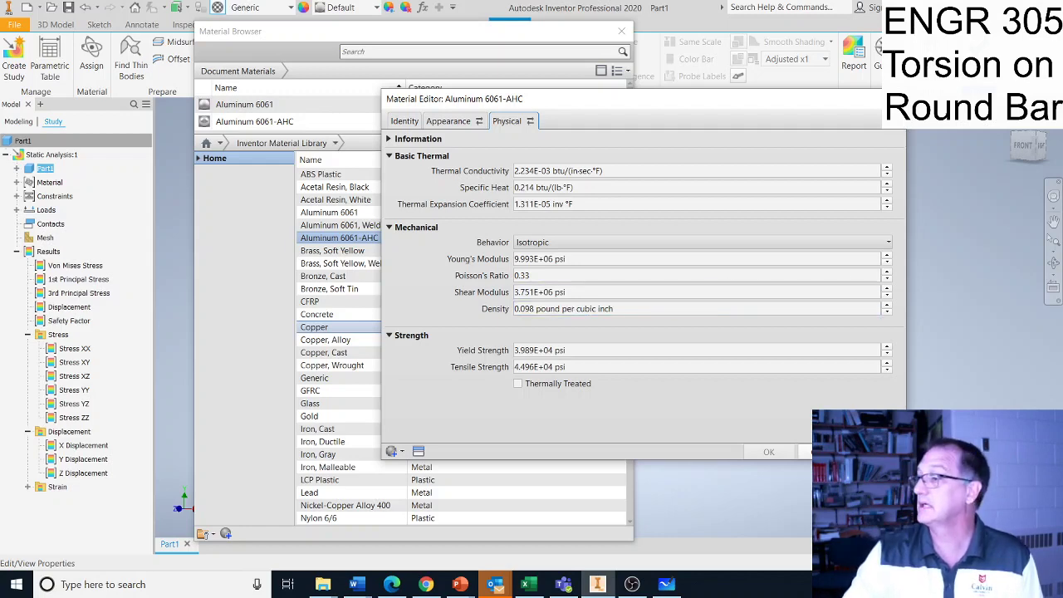
- Switch to Microsoft Whiteboard and handwrite TL/JG in black for the new θ equation, followed by another equals sign
{"action": "left_click", "coordinate": [667, 586]}
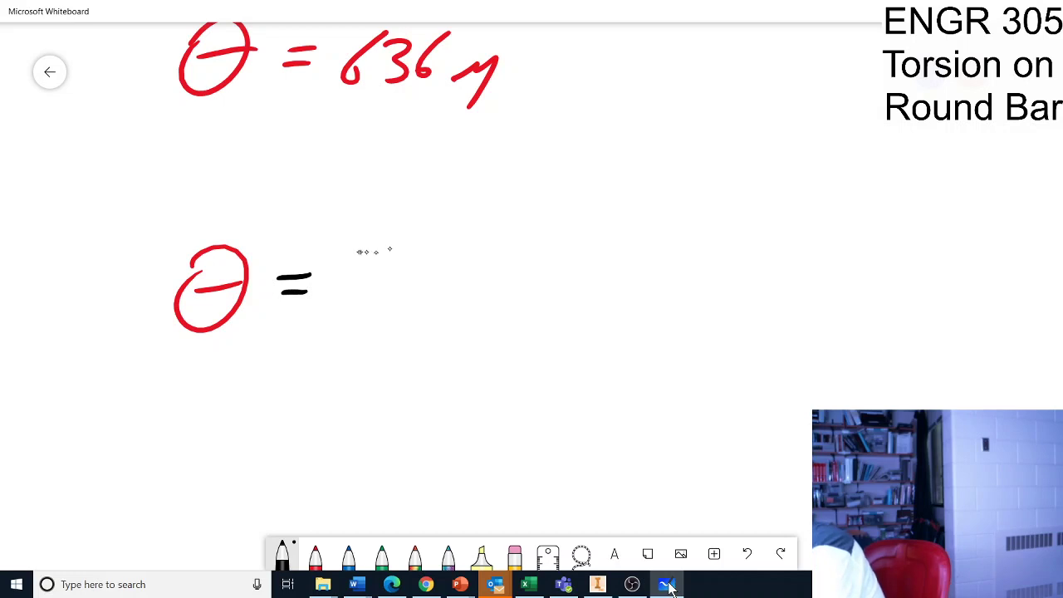
{"action": "left_click_drag", "start_coordinate": [363, 225], "coordinate": [353, 256]}
{"action": "mouse_move", "coordinate": [346, 224]}
{"action": "left_mouse_down"}
{"action": "mouse_move", "coordinate": [379, 210]}
{"action": "mouse_move", "coordinate": [421, 249]}
{"action": "left_mouse_up"}
{"action": "left_click_drag", "start_coordinate": [359, 271], "coordinate": [446, 266]}
{"action": "left_click_drag", "start_coordinate": [361, 289], "coordinate": [347, 333]}
{"action": "left_click_drag", "start_coordinate": [427, 294], "coordinate": [414, 309]}
{"action": "left_click_drag", "start_coordinate": [485, 281], "coordinate": [517, 279]}
- Handwrite 1000 in lbs and 10 as the numerator of the new θ calculation, with a fraction bar beneath
{"action": "mouse_move", "coordinate": [602, 225]}
{"action": "left_mouse_down"}
{"action": "mouse_move", "coordinate": [588, 263]}
{"action": "mouse_move", "coordinate": [623, 228]}
{"action": "left_mouse_up"}
{"action": "mouse_move", "coordinate": [650, 225]}
{"action": "left_mouse_down"}
{"action": "mouse_move", "coordinate": [684, 235]}
{"action": "mouse_move", "coordinate": [712, 247]}
{"action": "mouse_move", "coordinate": [749, 244]}
{"action": "left_mouse_up"}
{"action": "mouse_move", "coordinate": [758, 218]}
{"action": "left_mouse_down"}
{"action": "mouse_move", "coordinate": [760, 243]}
{"action": "mouse_move", "coordinate": [775, 244]}
{"action": "left_mouse_up"}
{"action": "mouse_move", "coordinate": [838, 215]}
{"action": "left_mouse_down"}
{"action": "mouse_move", "coordinate": [829, 242]}
{"action": "mouse_move", "coordinate": [854, 216]}
{"action": "left_mouse_up"}
{"action": "left_click_drag", "start_coordinate": [864, 274], "coordinate": [444, 258]}
{"action": "mouse_move", "coordinate": [415, 332]}
{"action": "left_mouse_down"}
{"action": "mouse_move", "coordinate": [684, 310]}
{"action": "mouse_move", "coordinate": [859, 279]}
{"action": "left_mouse_up"}
{"action": "left_click_drag", "start_coordinate": [695, 202], "coordinate": [893, 199]}
{"action": "left_click_drag", "start_coordinate": [600, 214], "coordinate": [696, 202]}
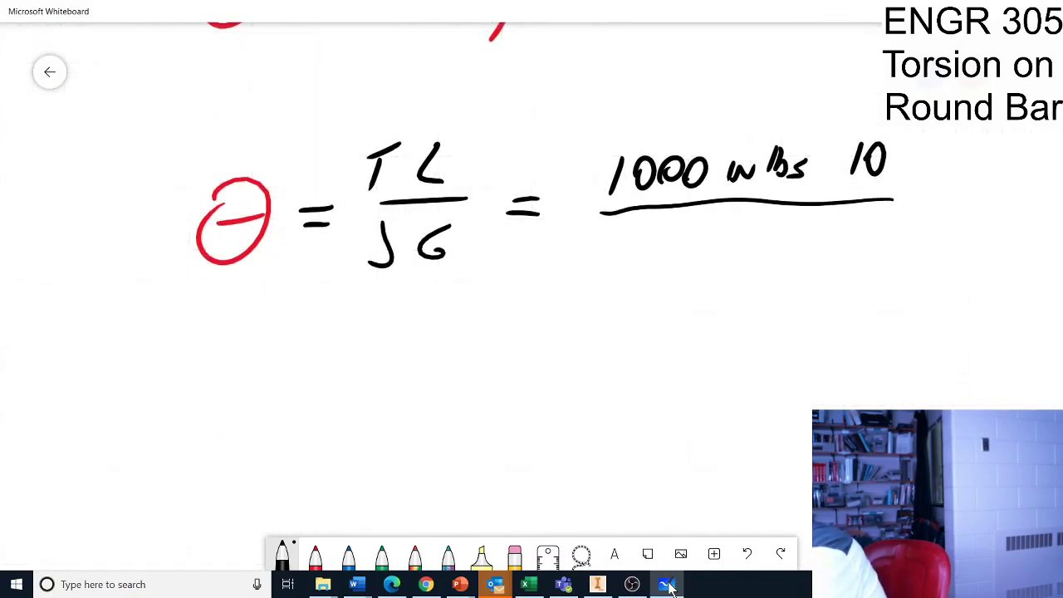
- Handwrite π/2 in⁴ in the denominator and add the inch mark to the length of 10 in the numerator
{"action": "left_click_drag", "start_coordinate": [618, 230], "coordinate": [619, 244]}
{"action": "mouse_move", "coordinate": [612, 221]}
{"action": "left_mouse_down"}
{"action": "mouse_move", "coordinate": [641, 217]}
{"action": "mouse_move", "coordinate": [637, 249]}
{"action": "left_mouse_up"}
{"action": "left_click_drag", "start_coordinate": [613, 258], "coordinate": [630, 276]}
{"action": "mouse_move", "coordinate": [653, 234]}
{"action": "left_mouse_down"}
{"action": "mouse_move", "coordinate": [653, 249]}
{"action": "mouse_move", "coordinate": [677, 237]}
{"action": "left_mouse_up"}
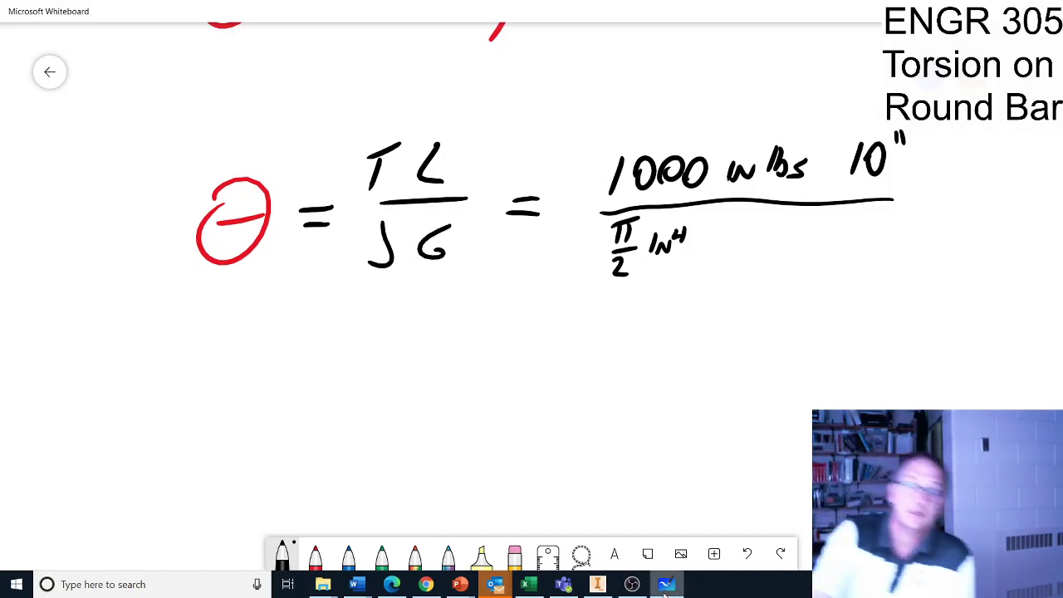
- Recheck the shear modulus in Inventor, and on the whiteboard write 3.751E6 psi in the denominator and the result = 1.698 E-3 Rad
{"action": "left_click", "coordinate": [598, 584]}
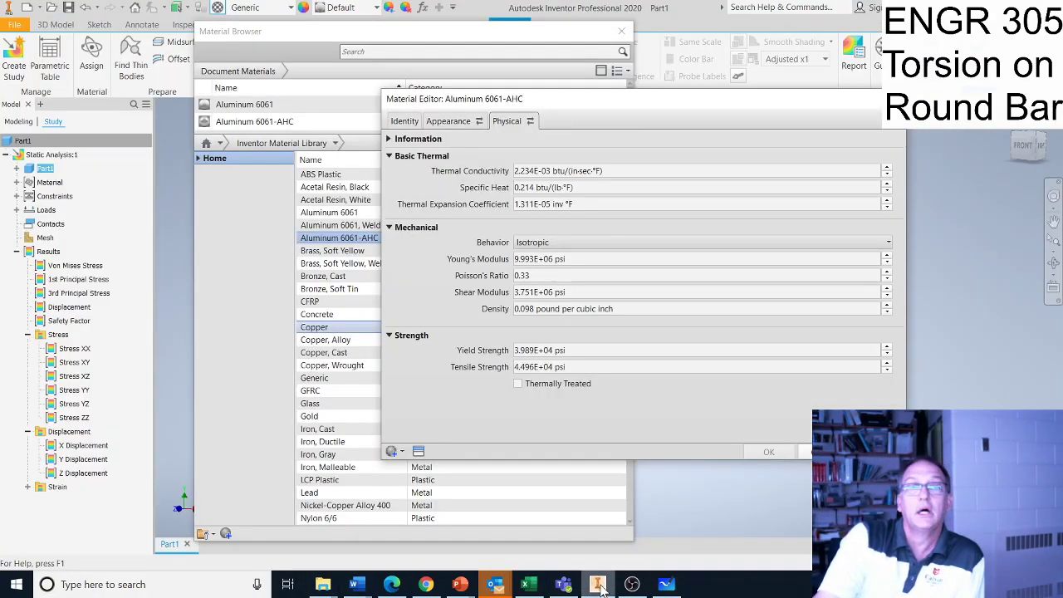
{"action": "left_click", "coordinate": [599, 585]}
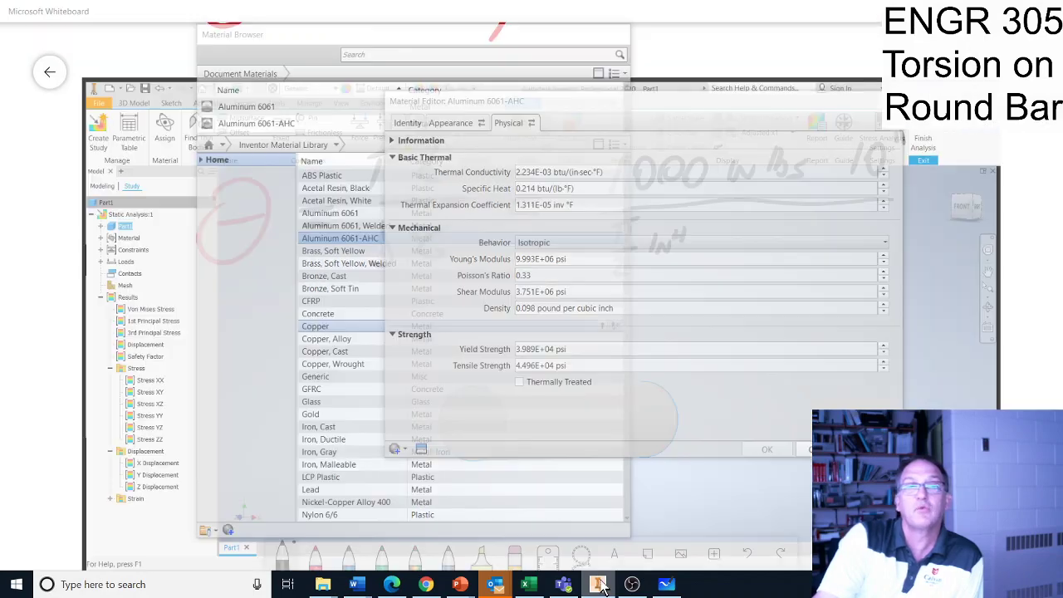
{"action": "mouse_move", "coordinate": [744, 229]}
{"action": "left_mouse_down"}
{"action": "mouse_move", "coordinate": [744, 257]}
{"action": "mouse_move", "coordinate": [767, 255]}
{"action": "mouse_move", "coordinate": [818, 234]}
{"action": "mouse_move", "coordinate": [804, 256]}
{"action": "mouse_move", "coordinate": [832, 254]}
{"action": "left_mouse_up"}
{"action": "left_click", "coordinate": [768, 256]}
{"action": "mouse_move", "coordinate": [850, 228]}
{"action": "left_mouse_down"}
{"action": "mouse_move", "coordinate": [844, 251]}
{"action": "mouse_move", "coordinate": [859, 249]}
{"action": "left_mouse_up"}
{"action": "mouse_move", "coordinate": [885, 228]}
{"action": "left_mouse_down"}
{"action": "mouse_move", "coordinate": [869, 241]}
{"action": "mouse_move", "coordinate": [911, 235]}
{"action": "left_mouse_up"}
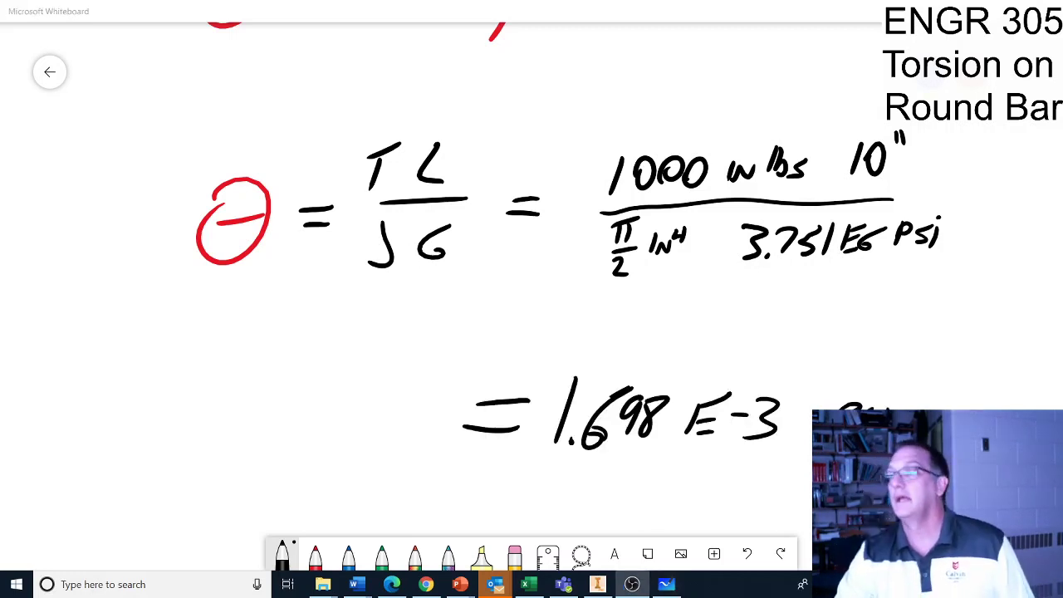
{"action": "right_click_drag", "start_coordinate": [532, 332], "coordinate": [437, 321]}
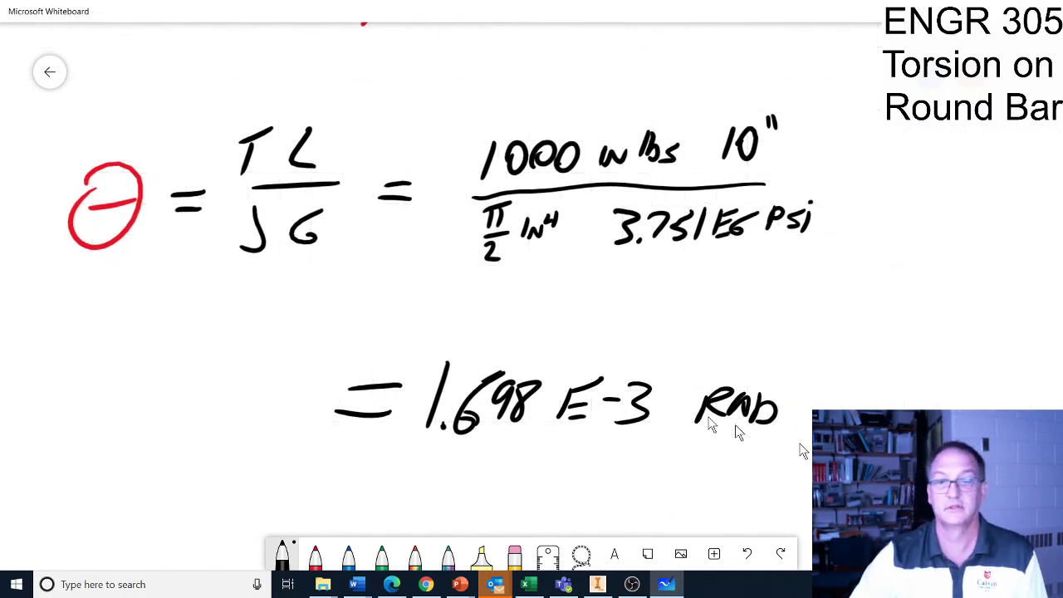
- Switch to Inventor and close the material editor, material browser and material assignment without changing anything
{"action": "left_click", "coordinate": [597, 584]}
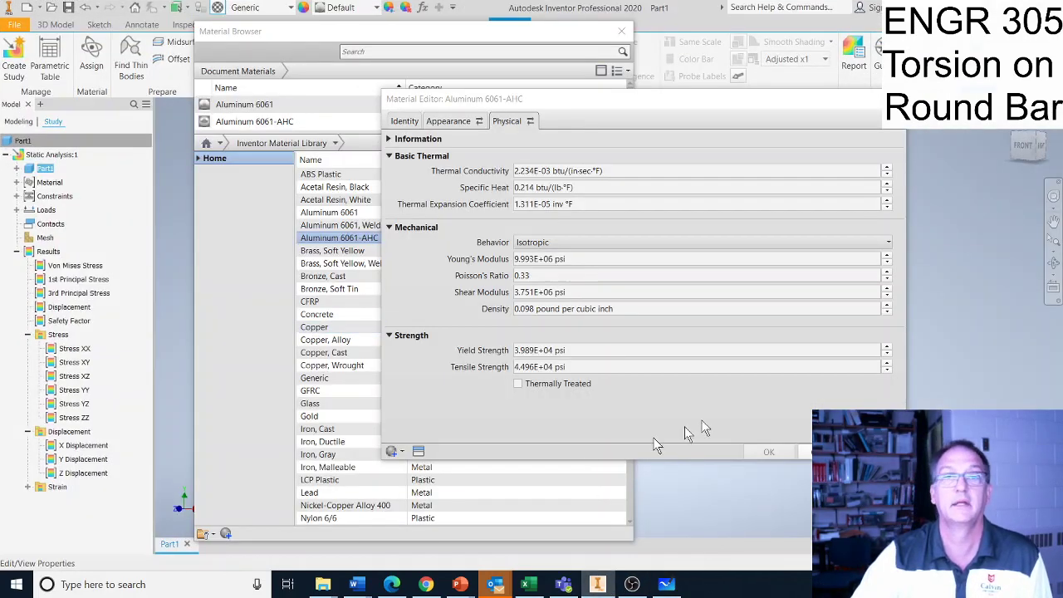
{"action": "left_click", "coordinate": [826, 451]}
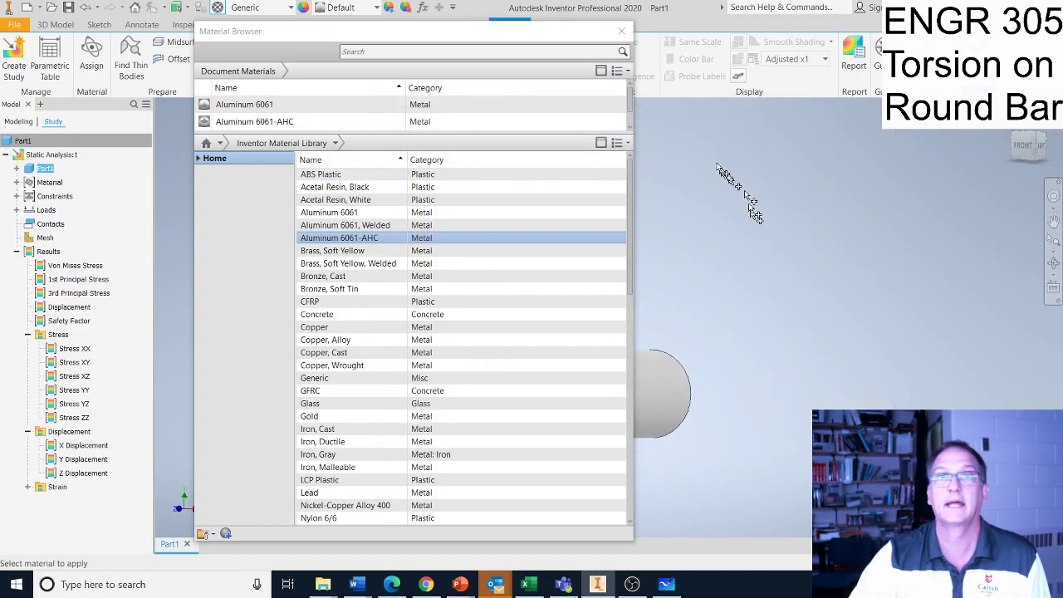
{"action": "left_click", "coordinate": [621, 31]}
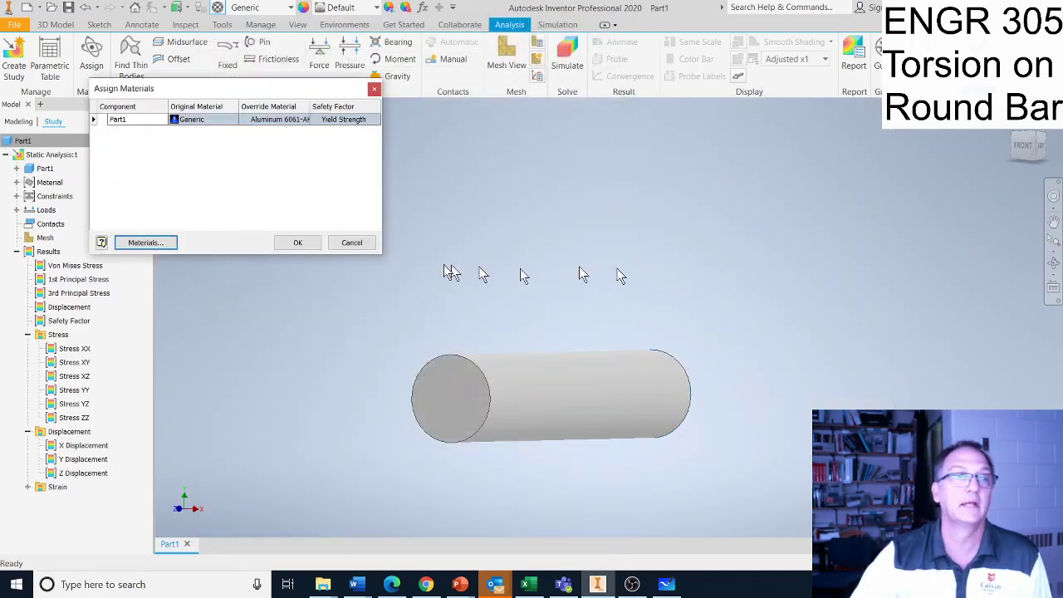
{"action": "left_click", "coordinate": [349, 244]}
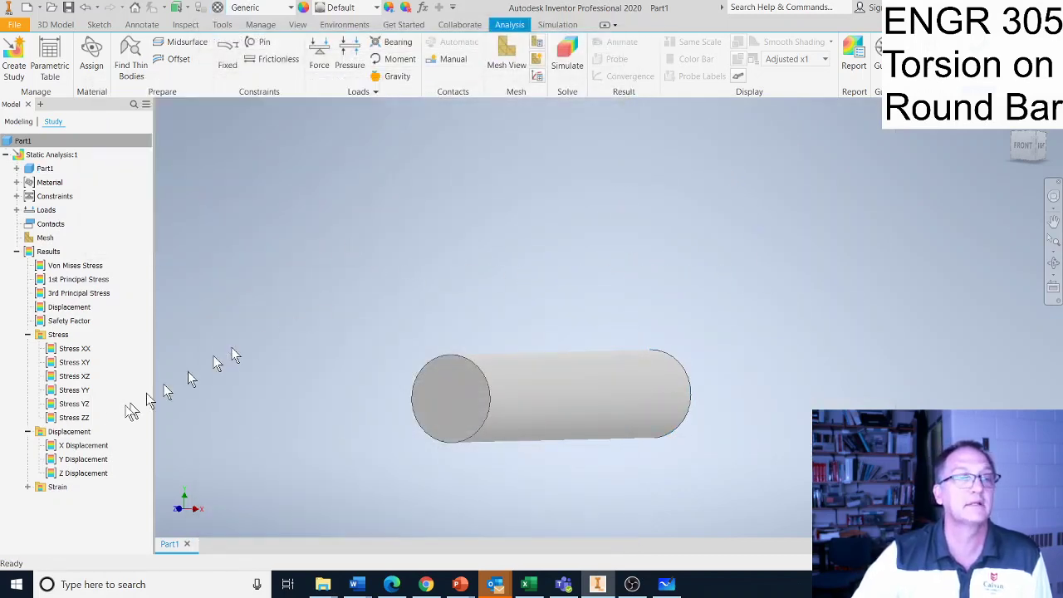
- Display the X Displacement result on the cylinder and examine it
{"action": "double_click", "coordinate": [75, 447]}
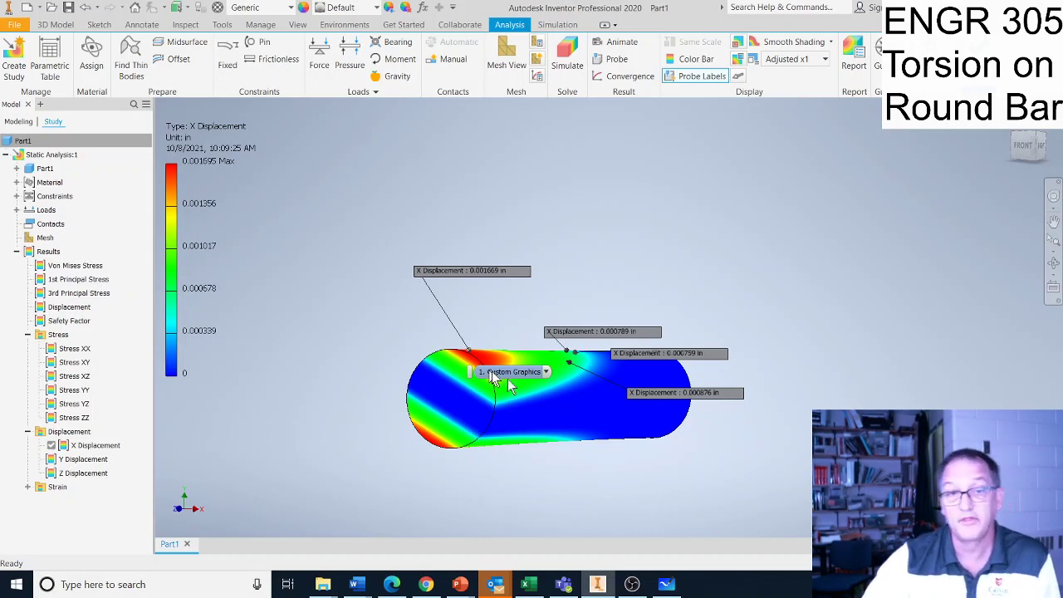
{"action": "scroll", "coordinate": [602, 447], "scroll_direction": "down", "scroll_amount": 3}
{"action": "scroll", "coordinate": [602, 447], "scroll_direction": "up", "scroll_amount": 3}
{"action": "key", "text": "F4"}
{"action": "scroll", "coordinate": [601, 448], "scroll_direction": "down", "scroll_amount": 3}
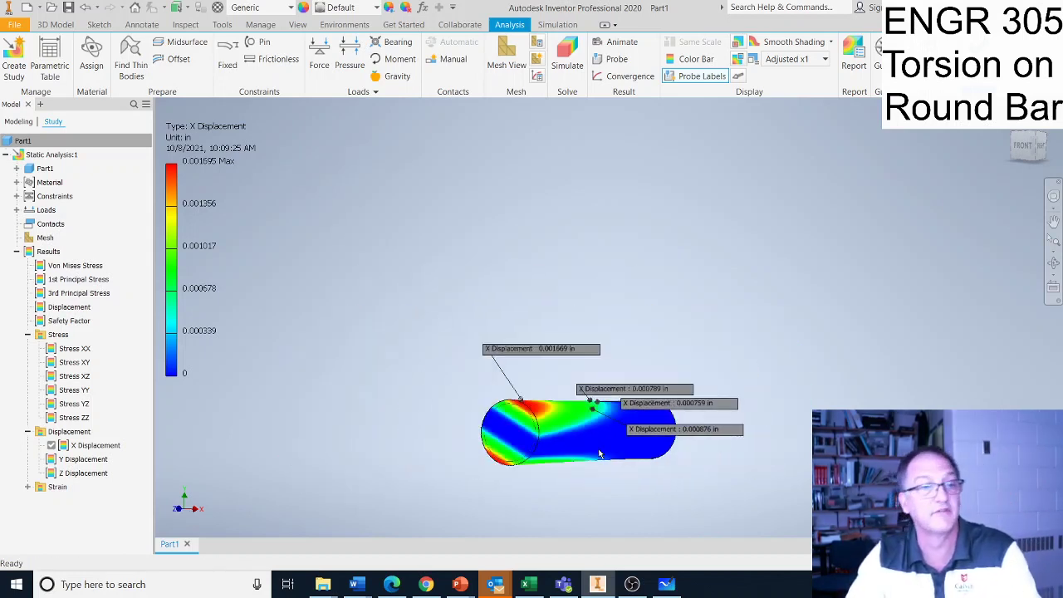
- Display the total Displacement result and examine the cylinder's loaded end face and length from different angles
{"action": "double_click", "coordinate": [84, 307]}
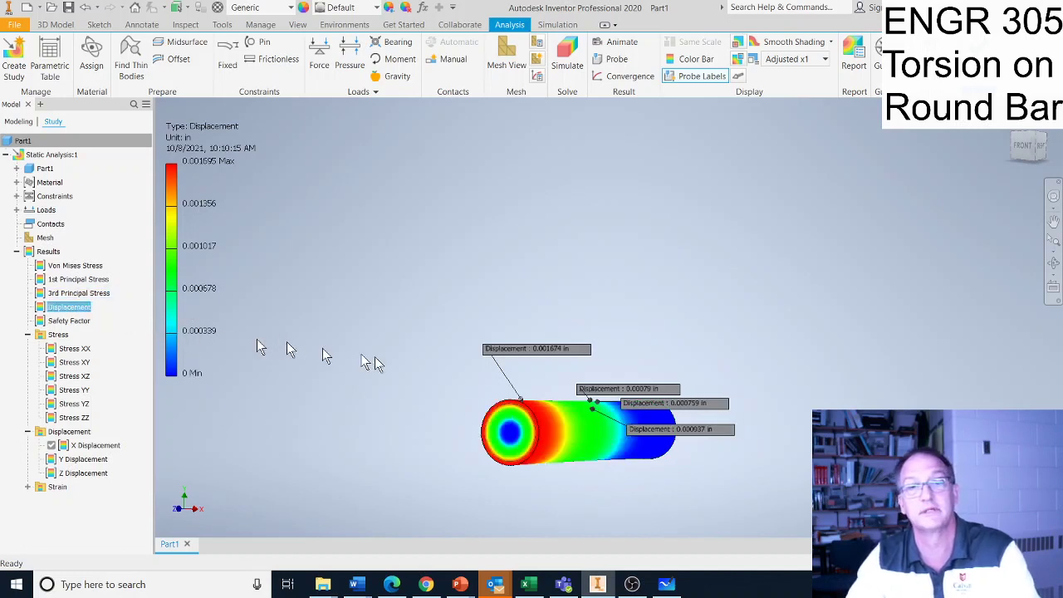
{"action": "scroll", "coordinate": [609, 476], "scroll_direction": "up", "scroll_amount": 5}
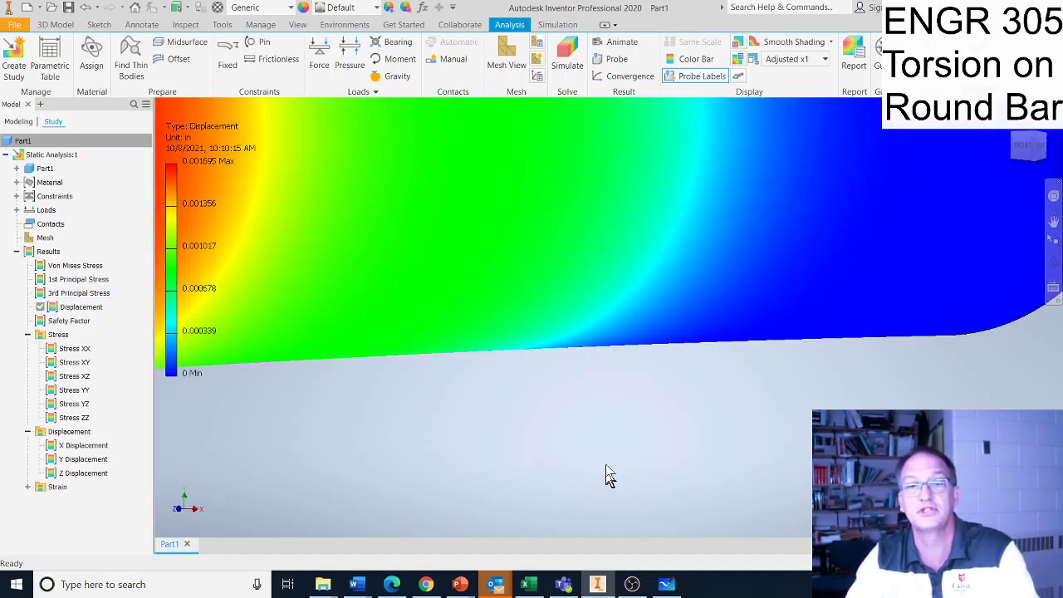
{"action": "scroll", "coordinate": [600, 446], "scroll_direction": "down", "scroll_amount": 3}
{"action": "middle_click_drag", "start_coordinate": [597, 428], "coordinate": [696, 428], "text": "shift"}
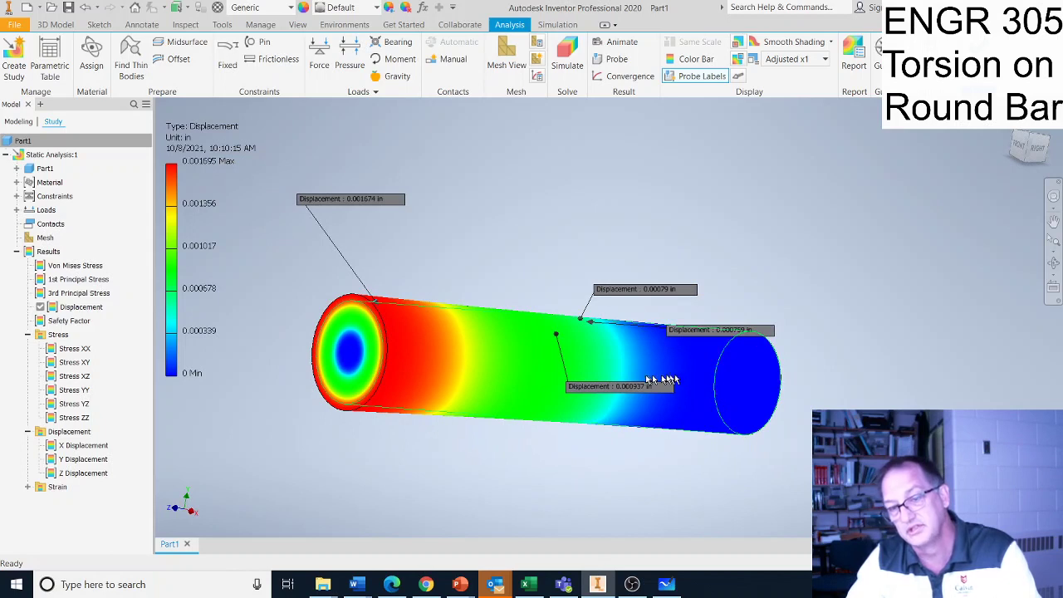
{"action": "middle_click_drag", "start_coordinate": [531, 419], "coordinate": [428, 432], "text": "shift"}
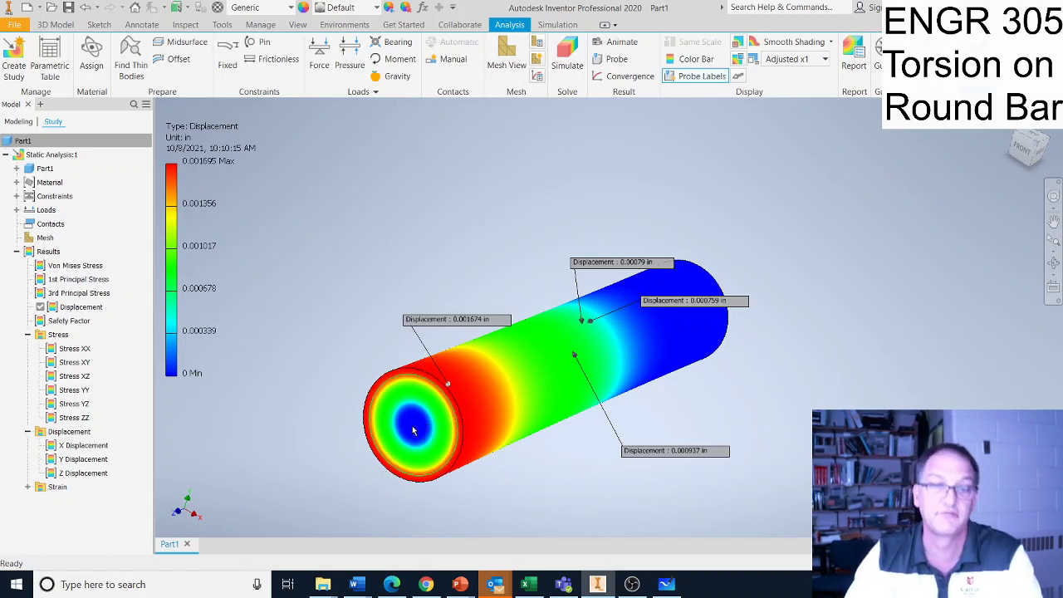
{"action": "mouse_move", "coordinate": [415, 436]}
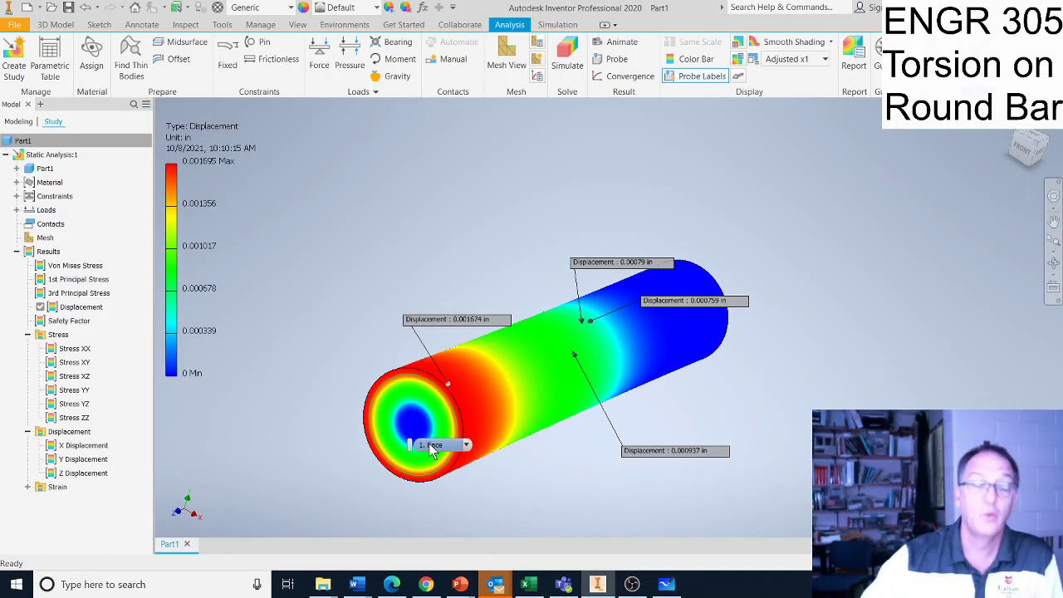
{"action": "scroll", "coordinate": [329, 482], "scroll_direction": "up", "scroll_amount": 3}
{"action": "scroll", "coordinate": [331, 482], "scroll_direction": "down", "scroll_amount": 3}
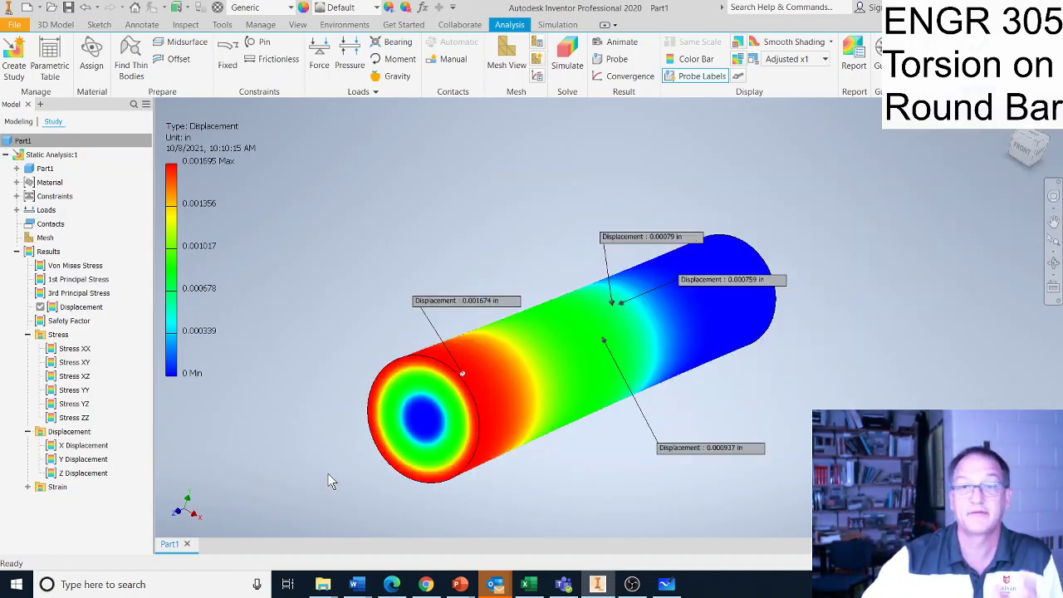